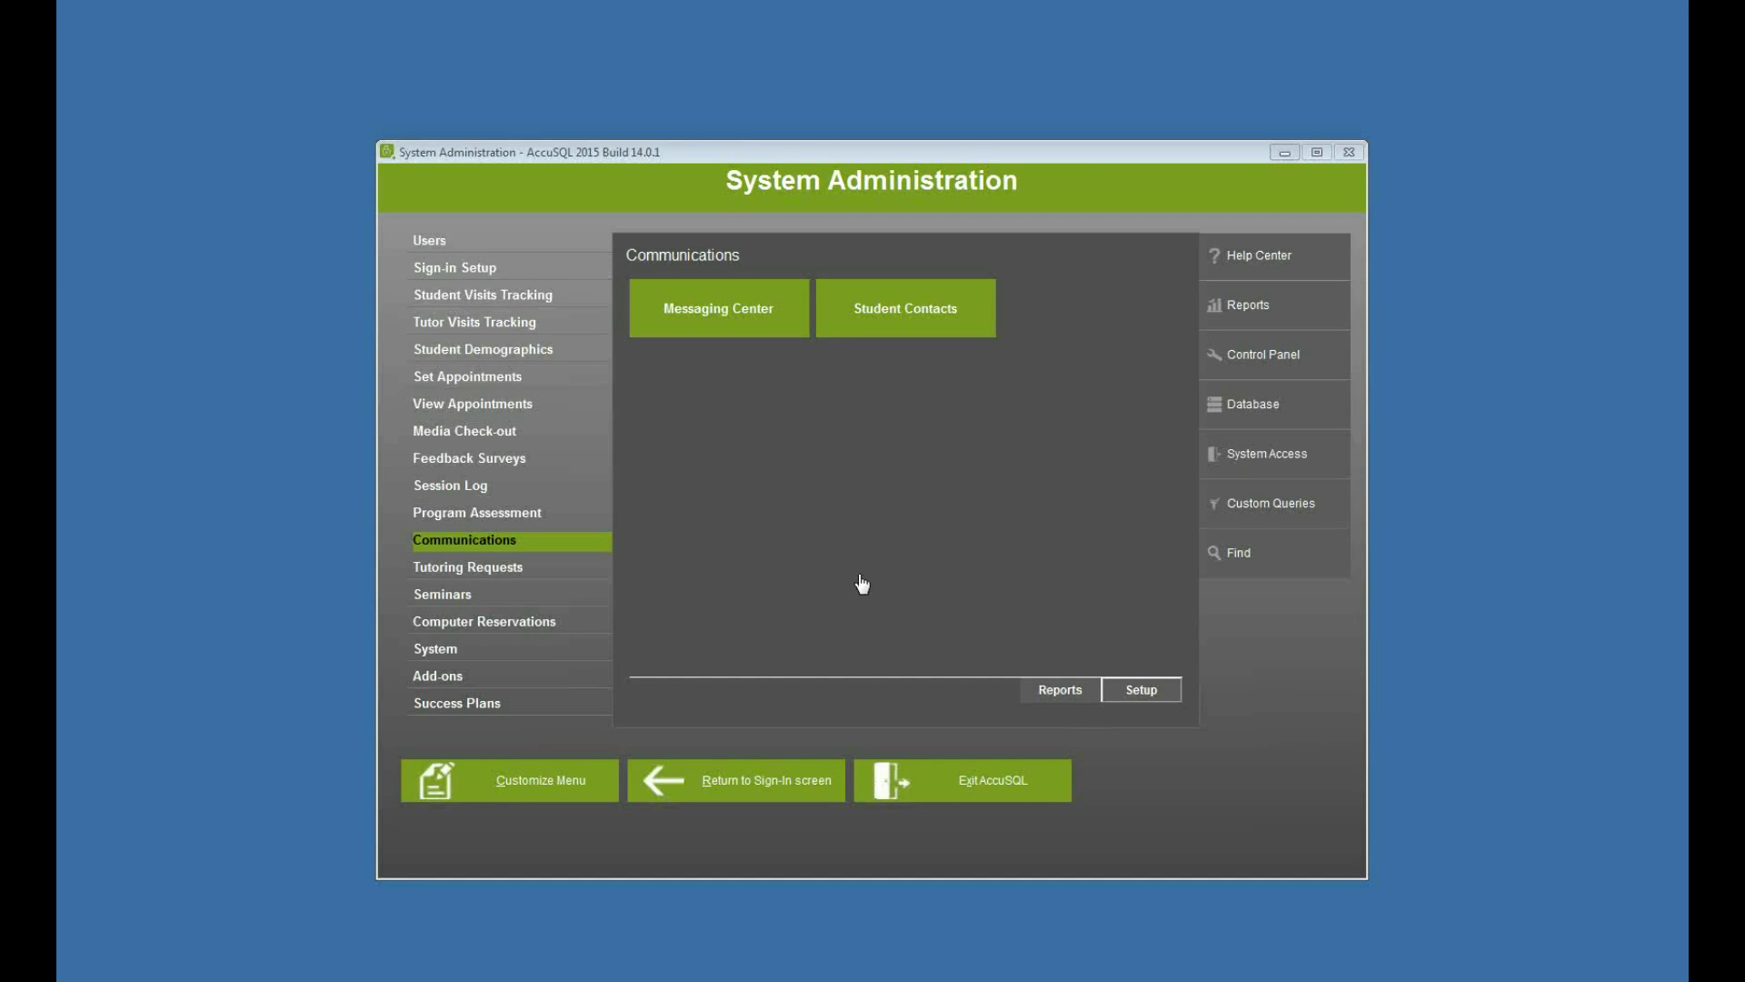
Open the Communications setup, view the email settings with the college mail server, and send a test email.
left_click(536, 545)
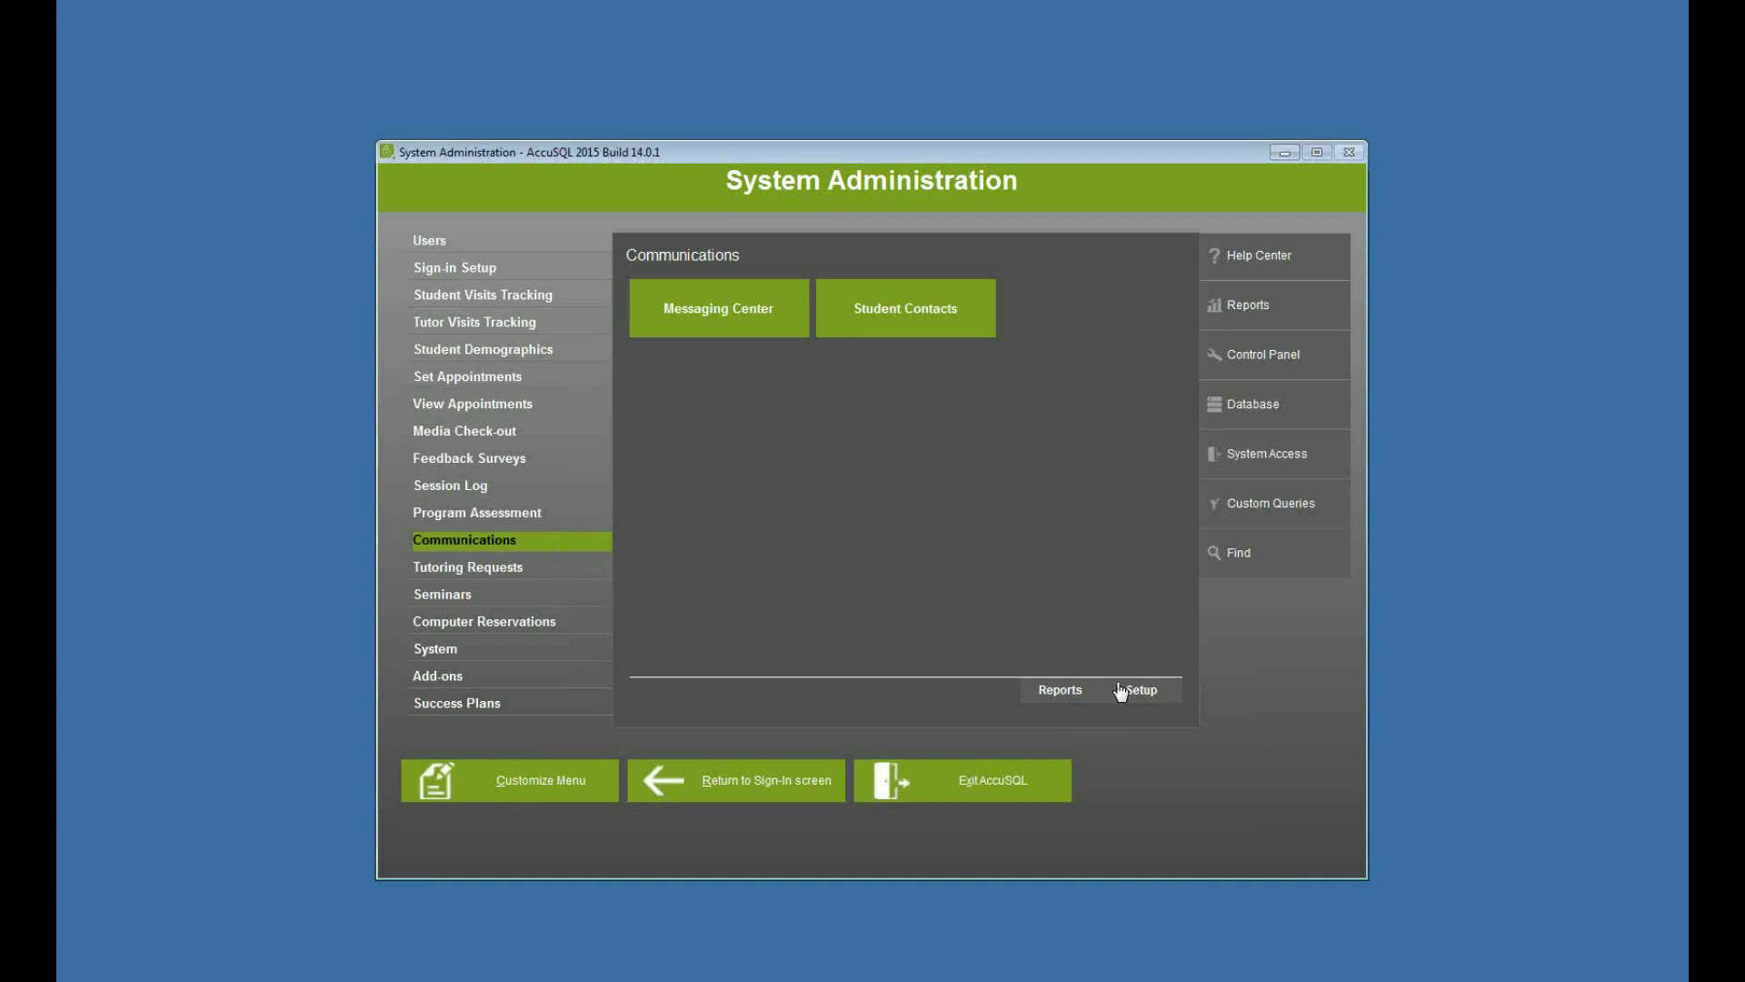
left_click(1142, 692)
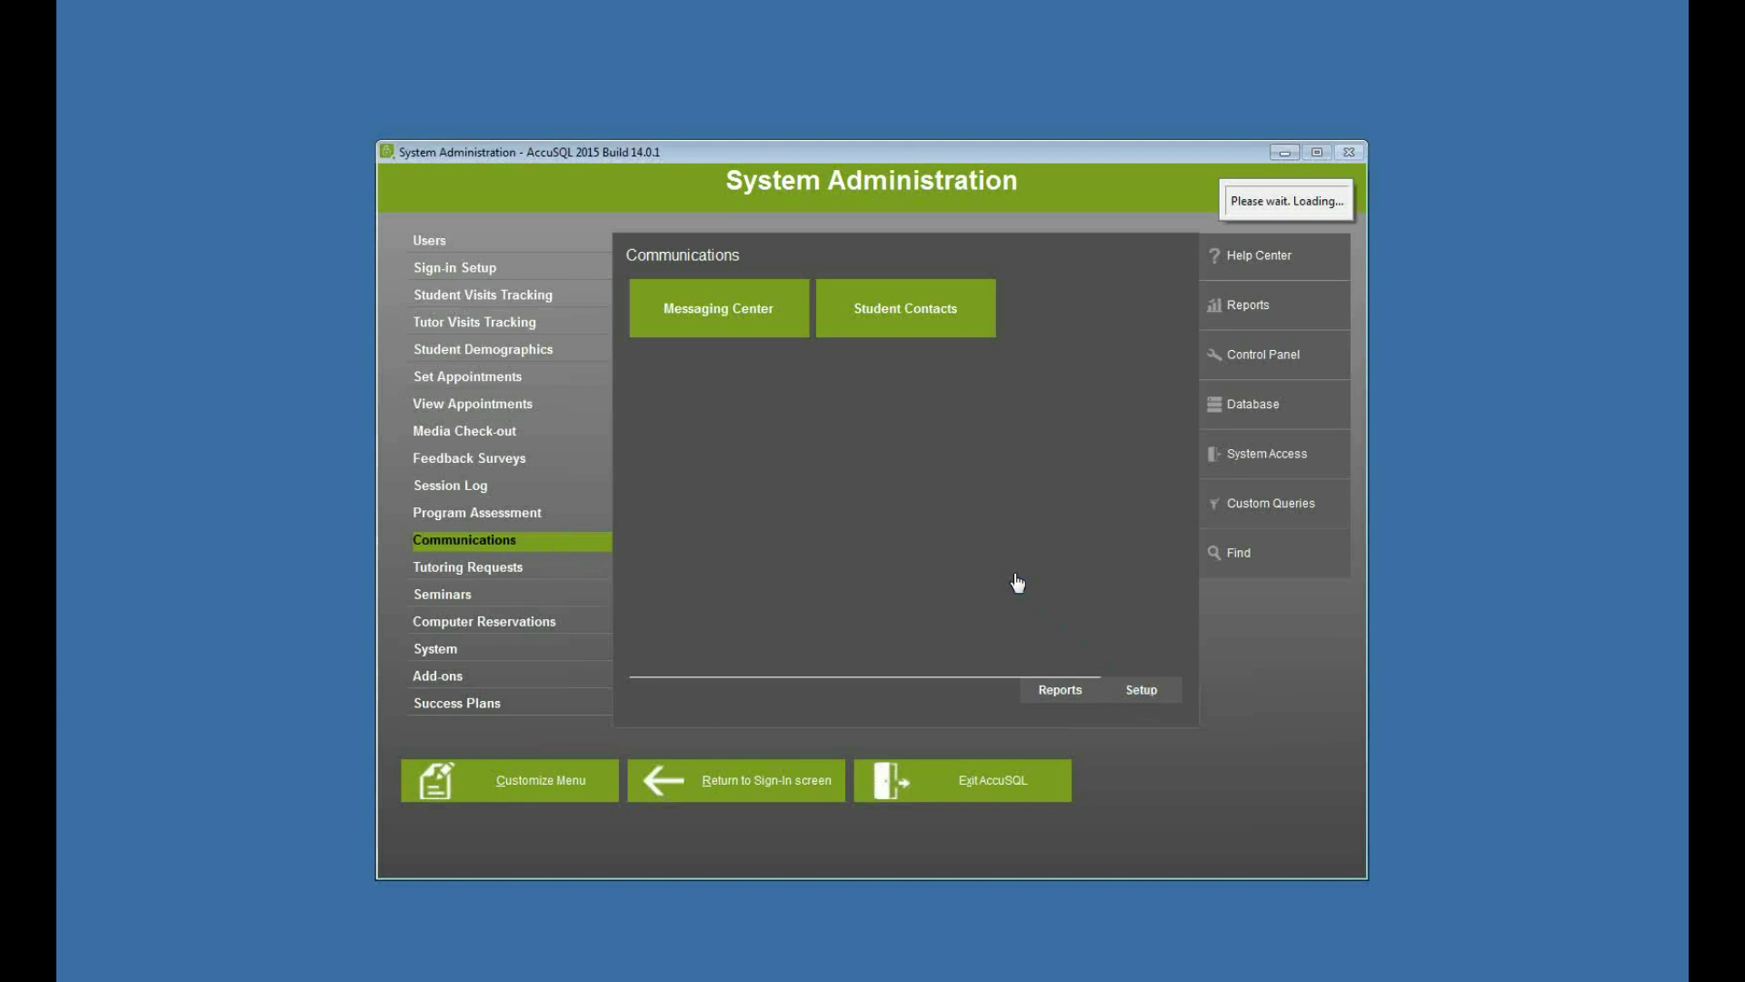
left_click(490, 227)
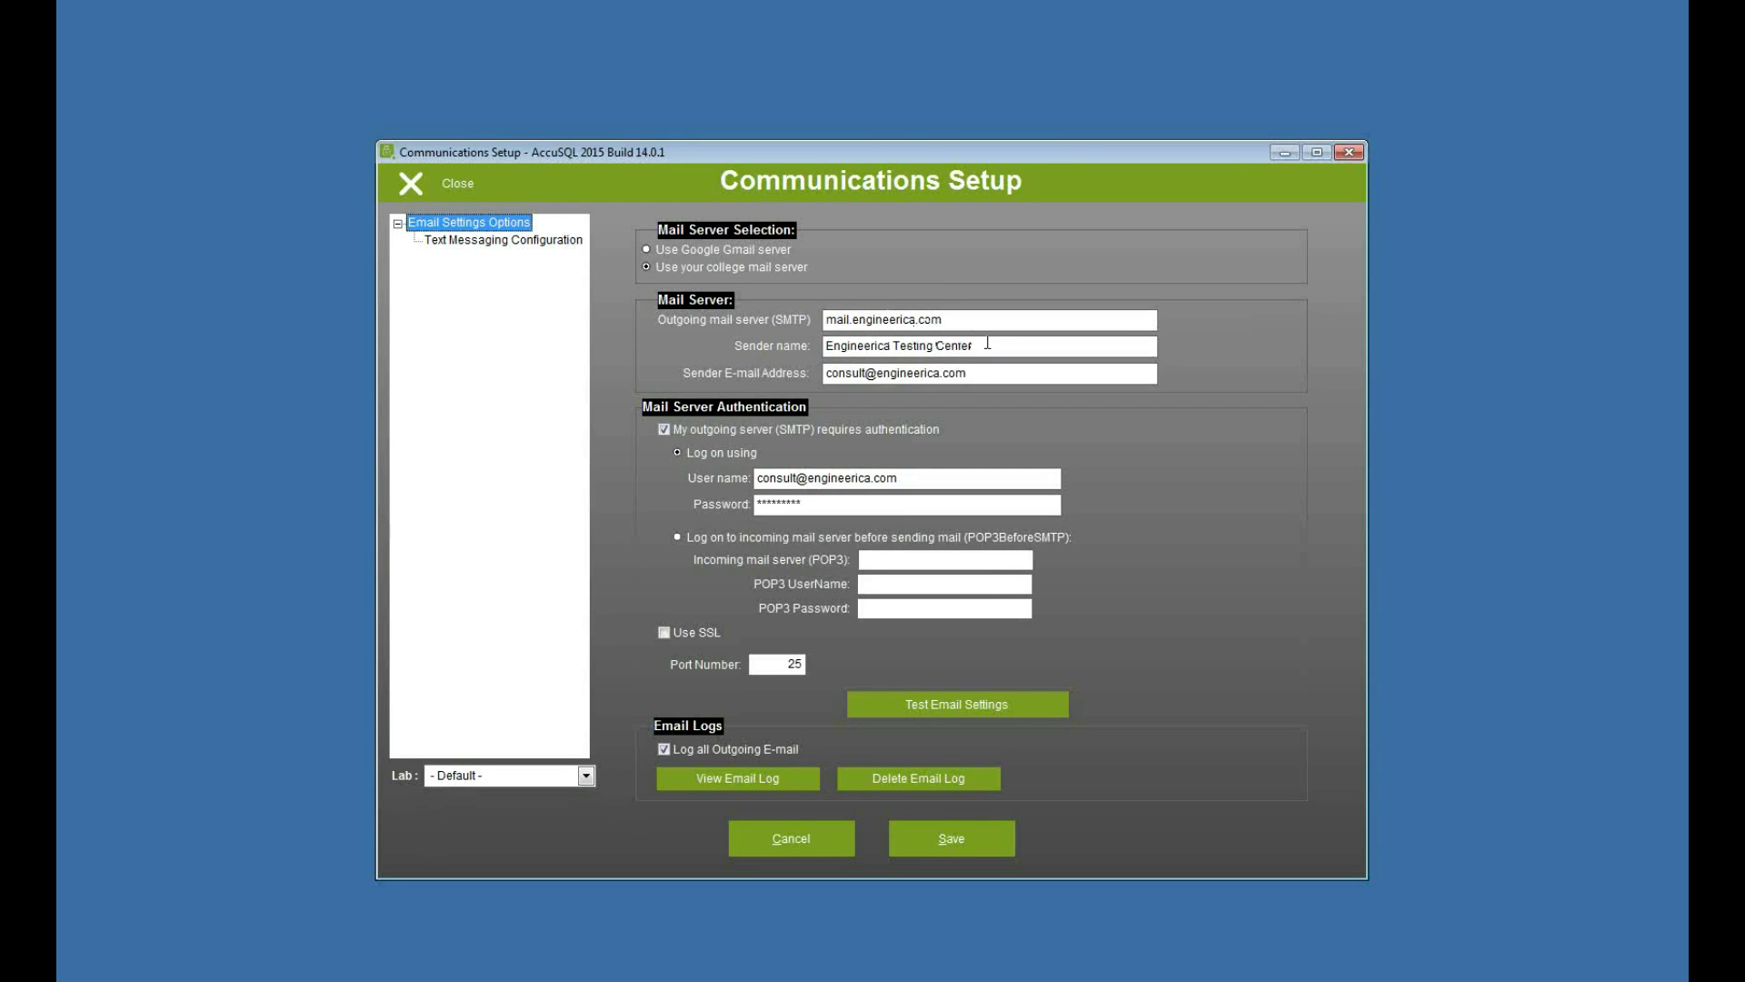
left_click(974, 373)
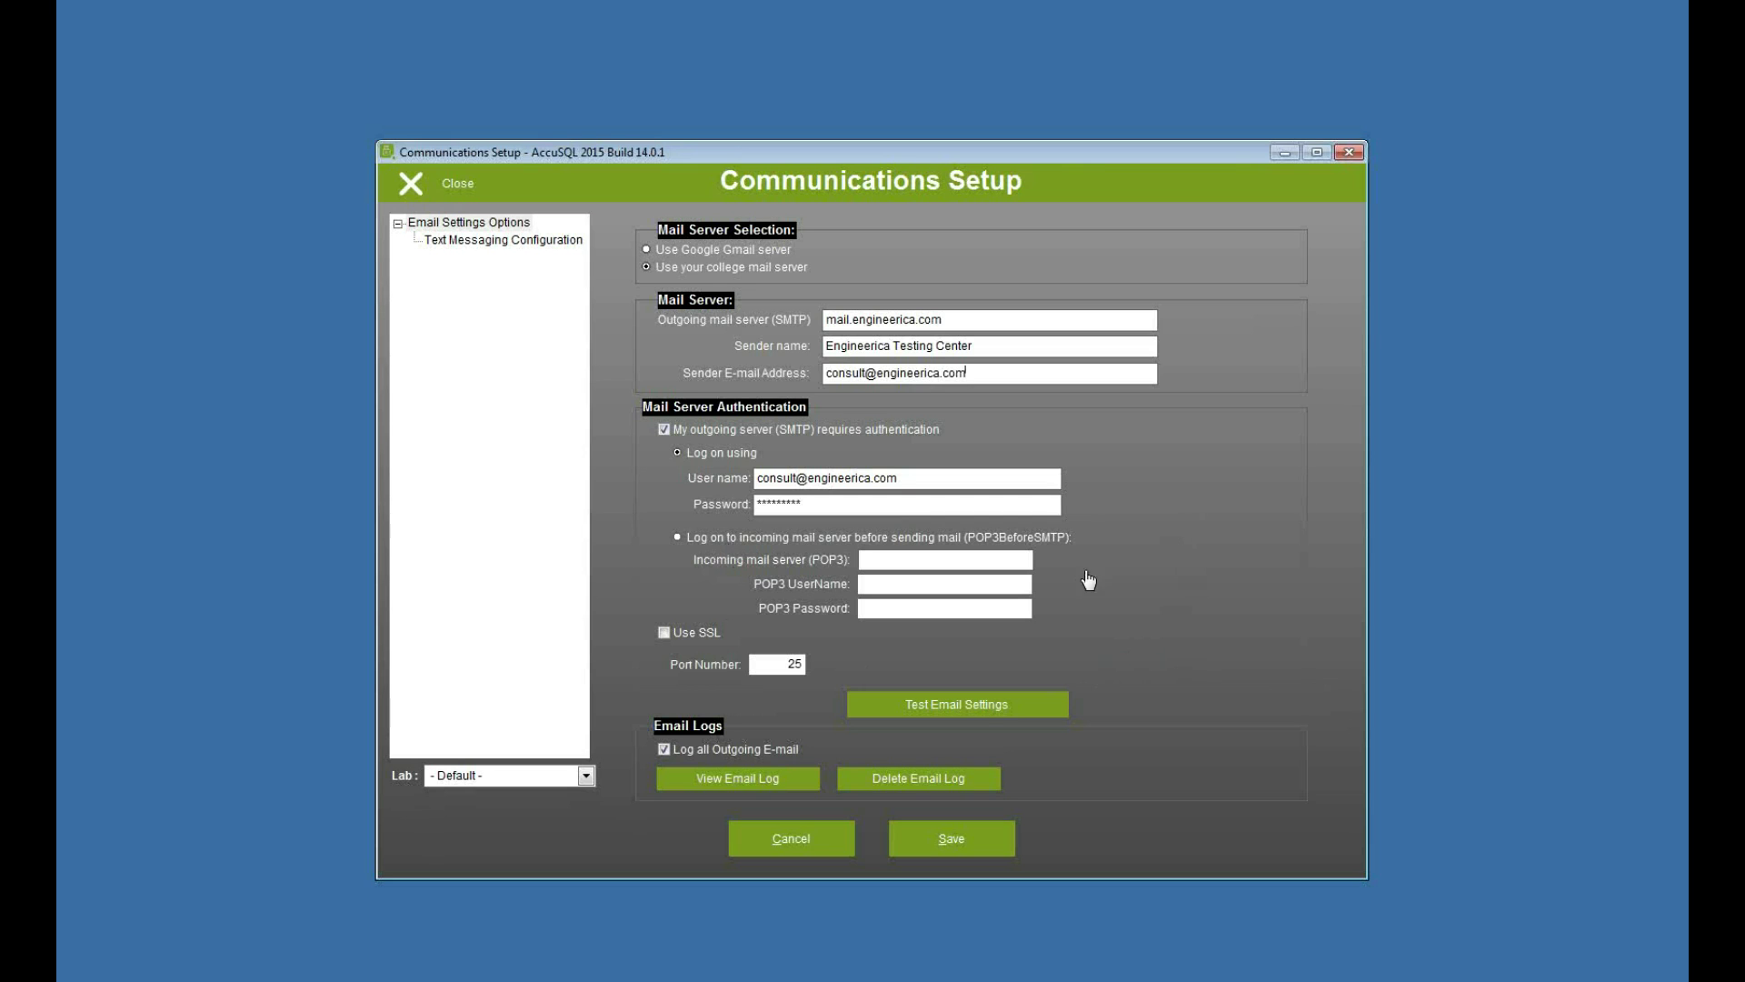
left_click(981, 708)
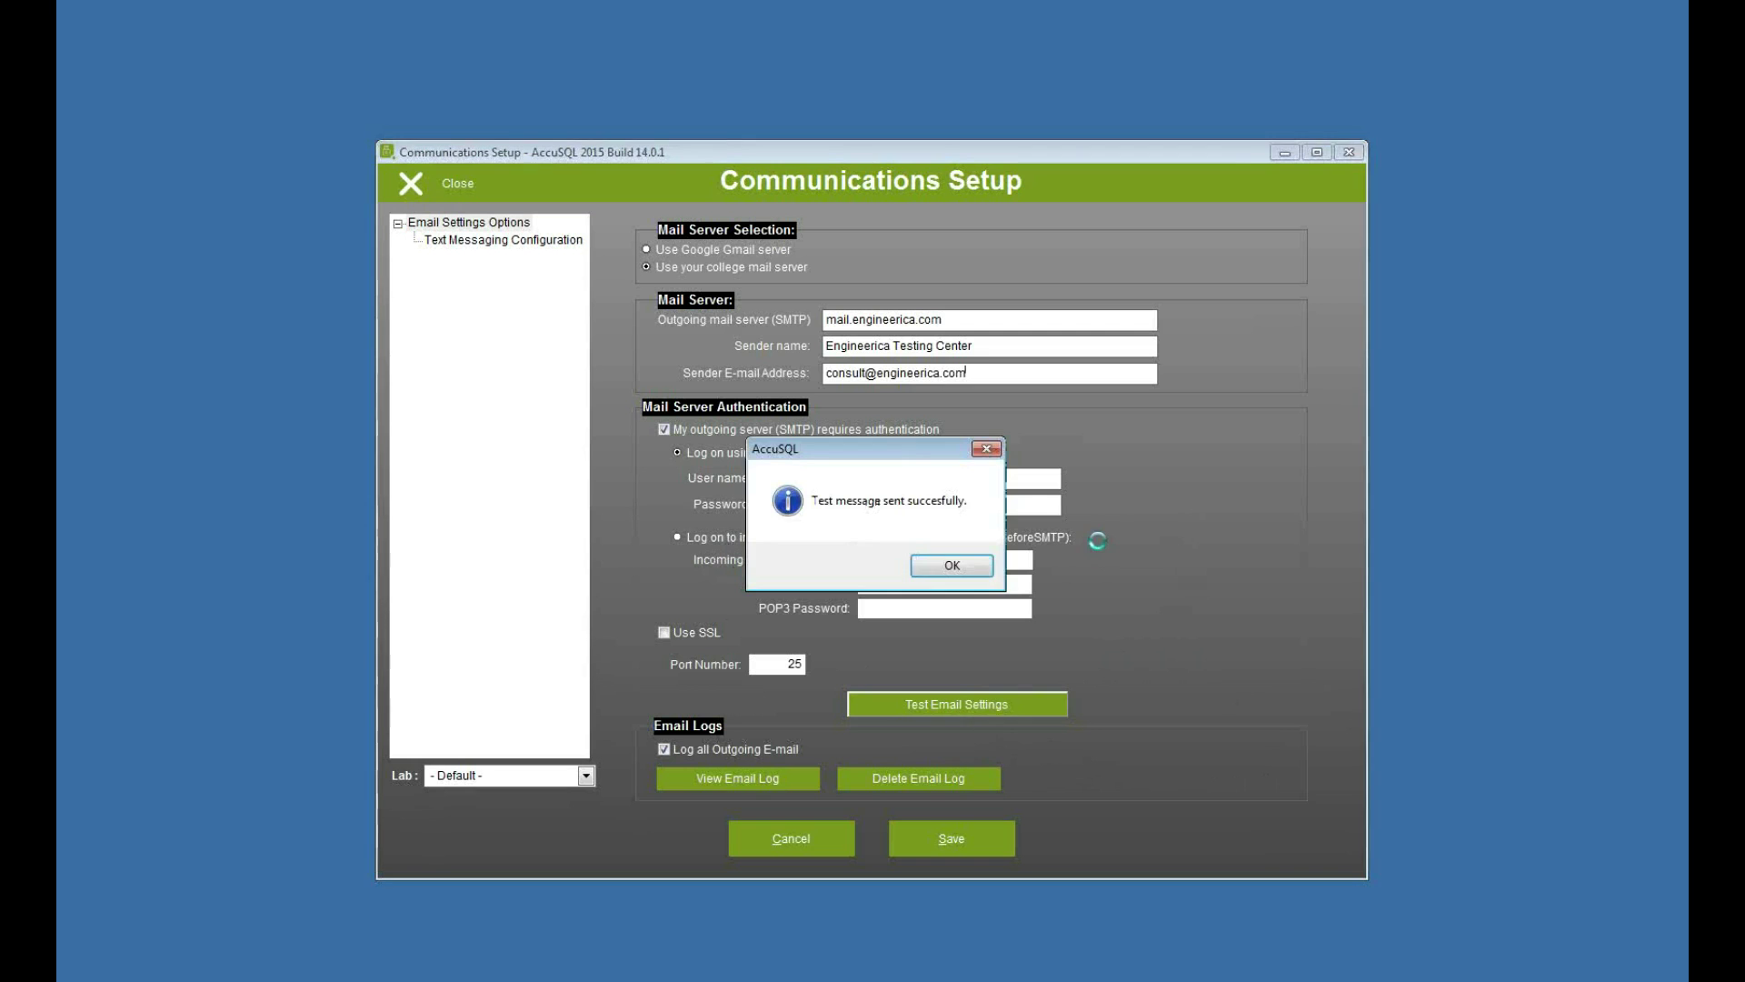
left_click(945, 567)
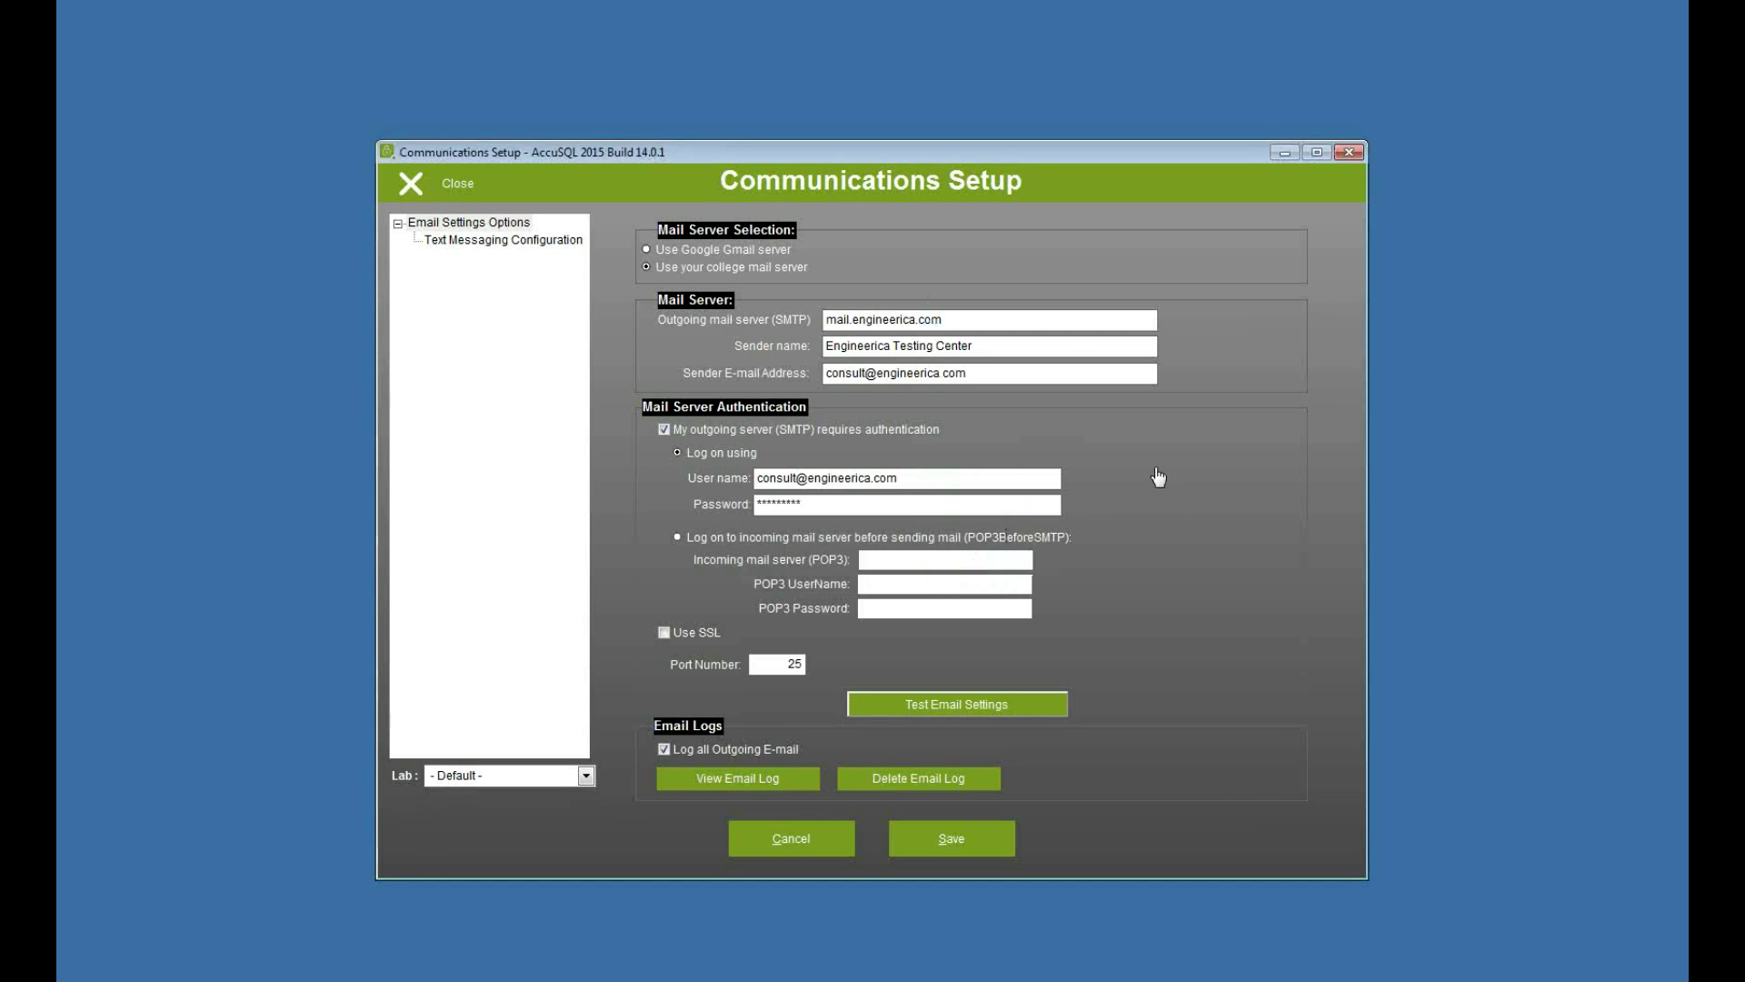
Check the sent test message in the outgoing email log and bring up the Outlook inbox.
left_click(738, 780)
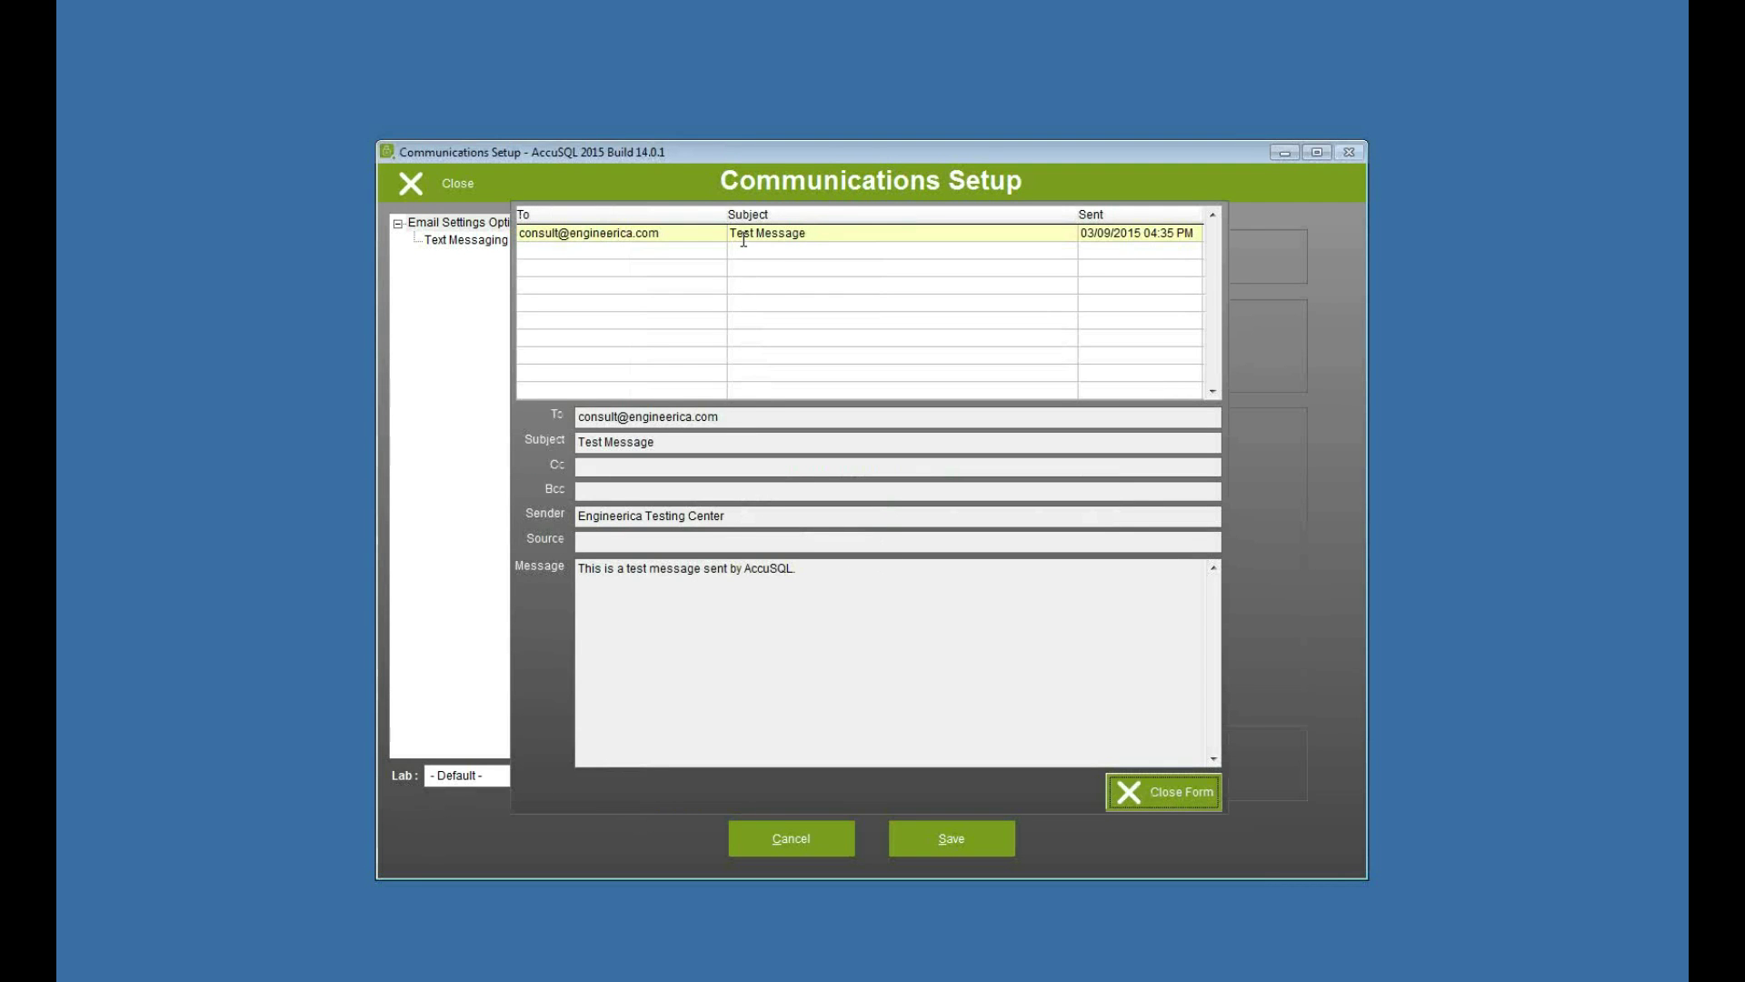
left_click(740, 262)
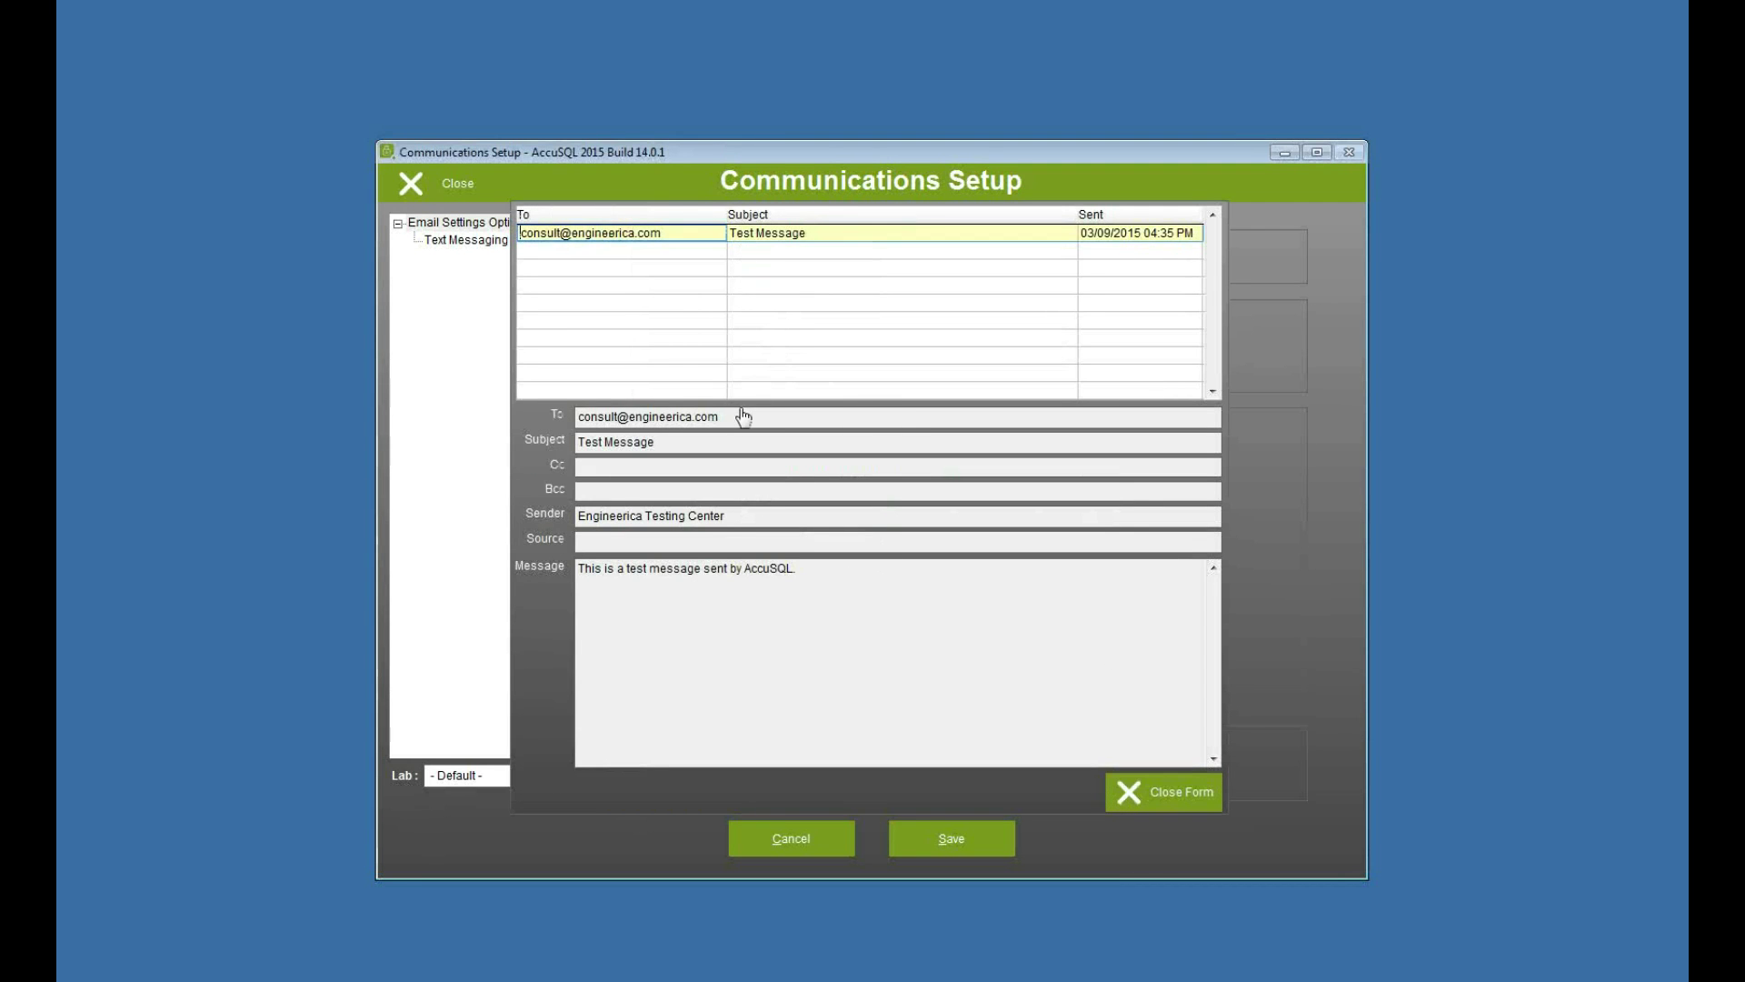
left_click(1130, 798)
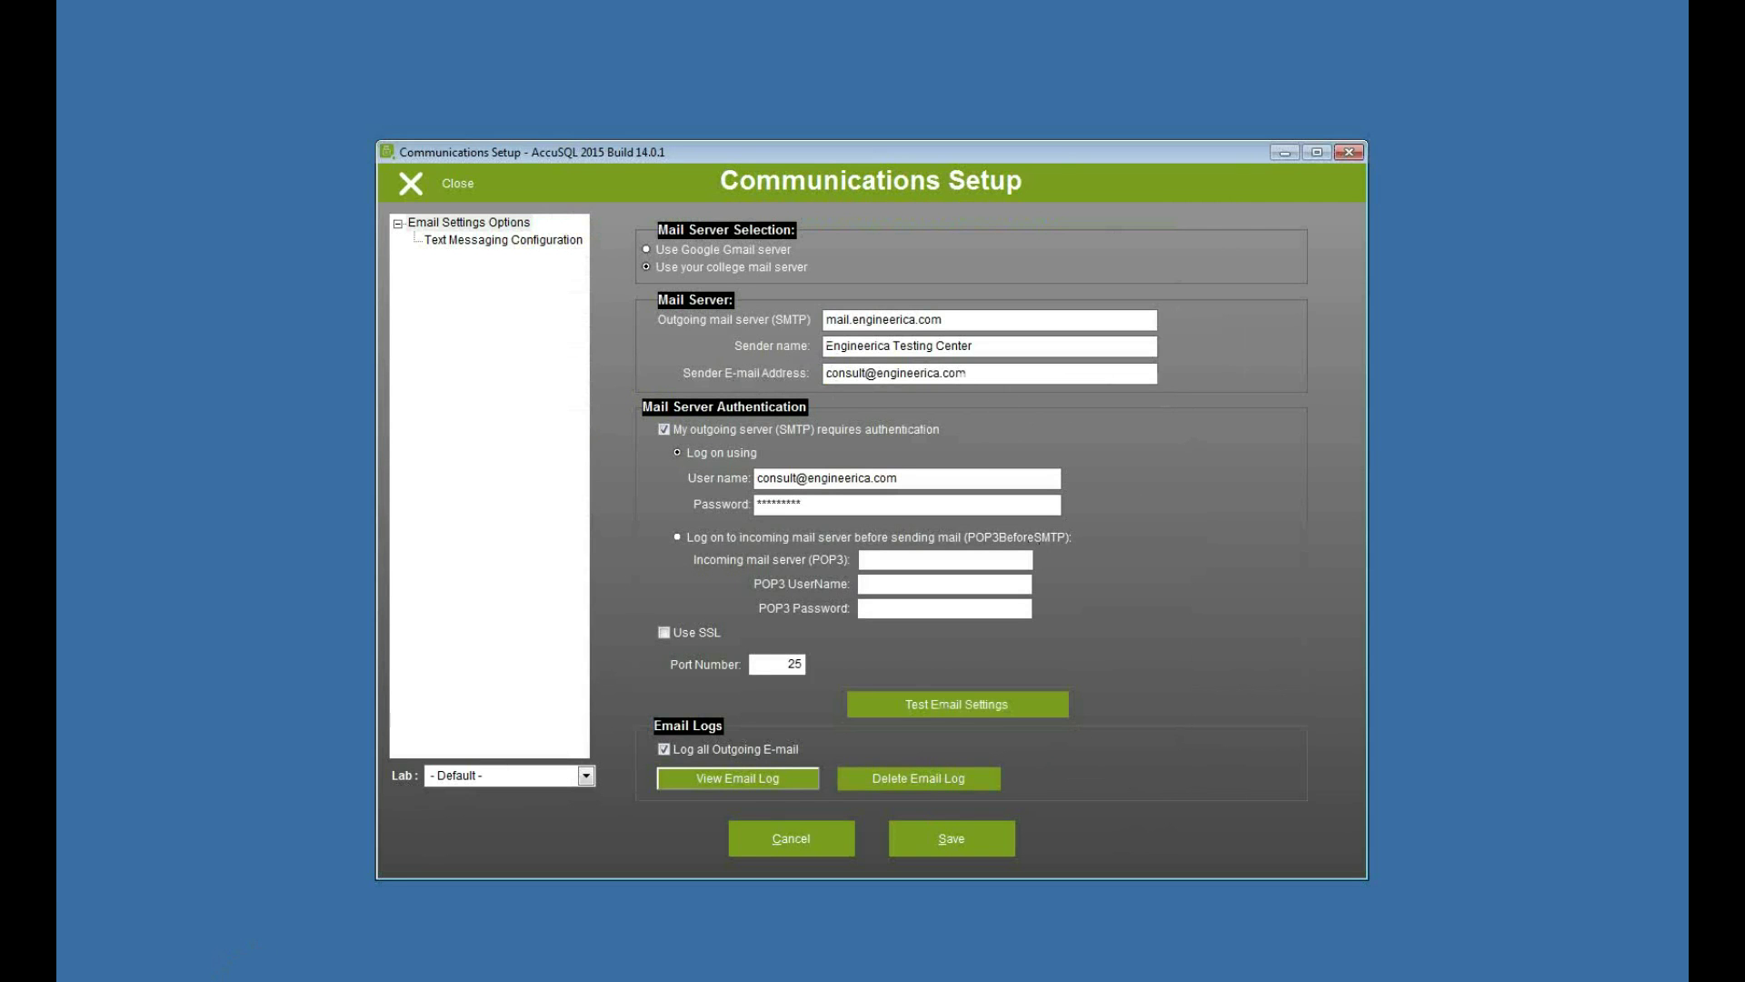
left_click(209, 957)
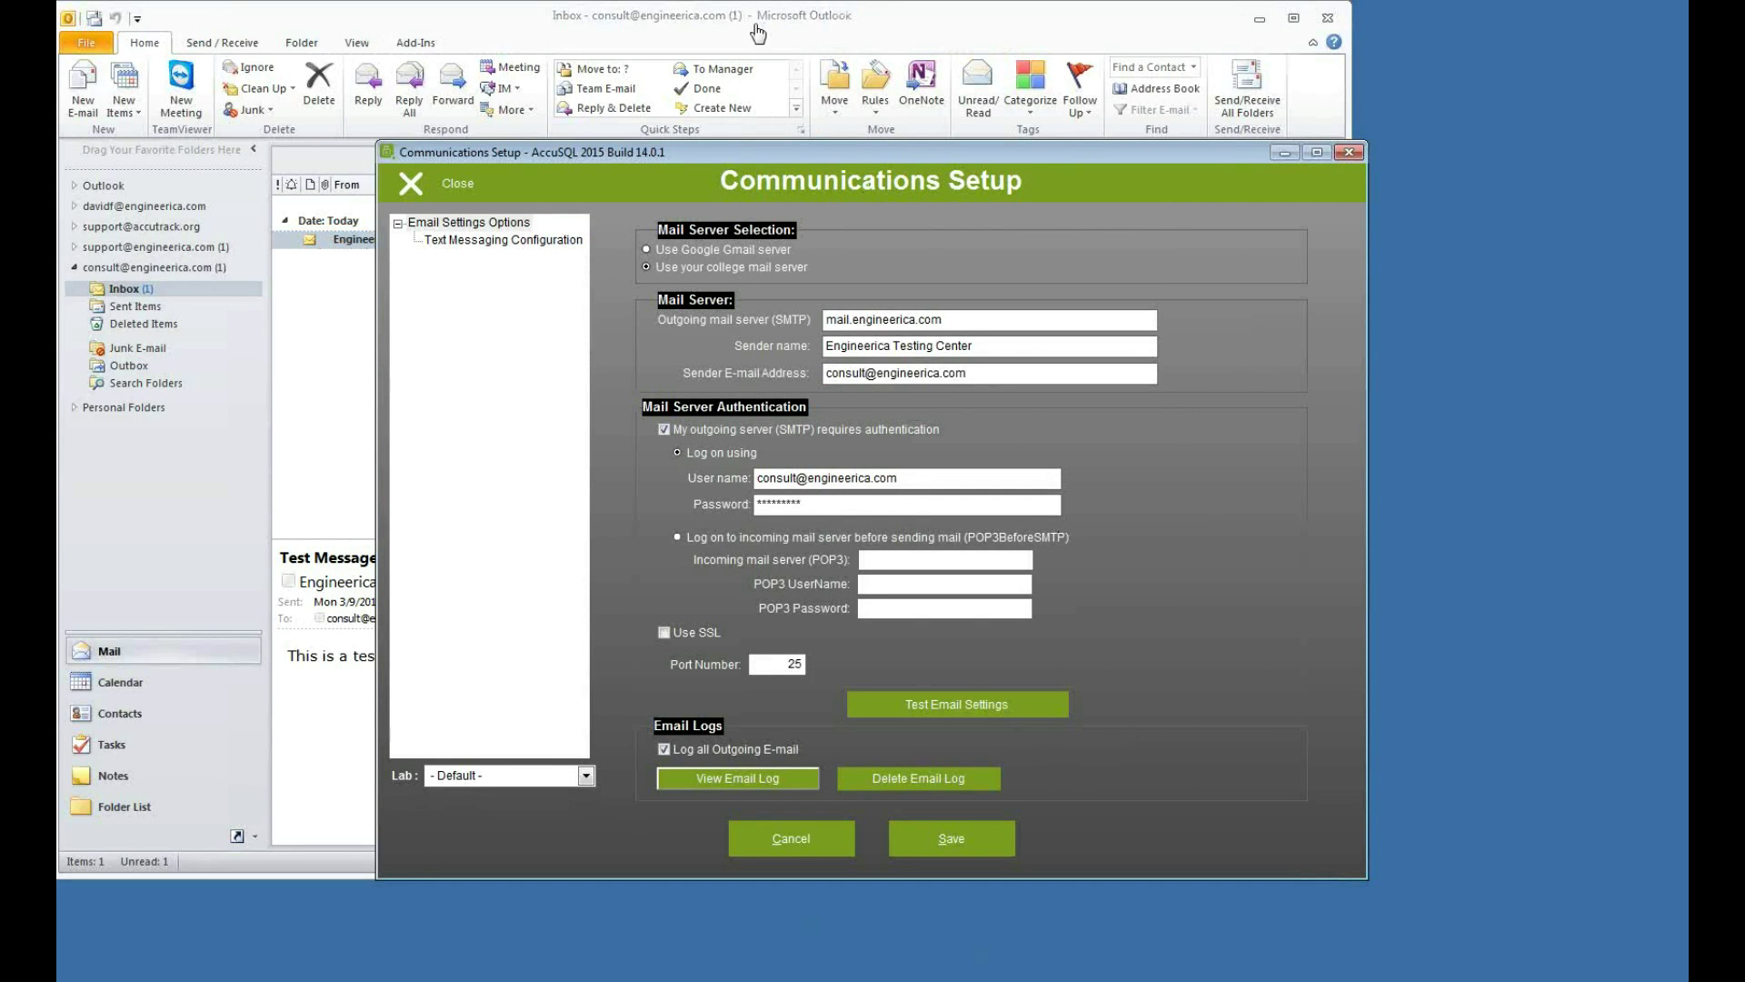
left_click_drag(758, 34, 935, 91)
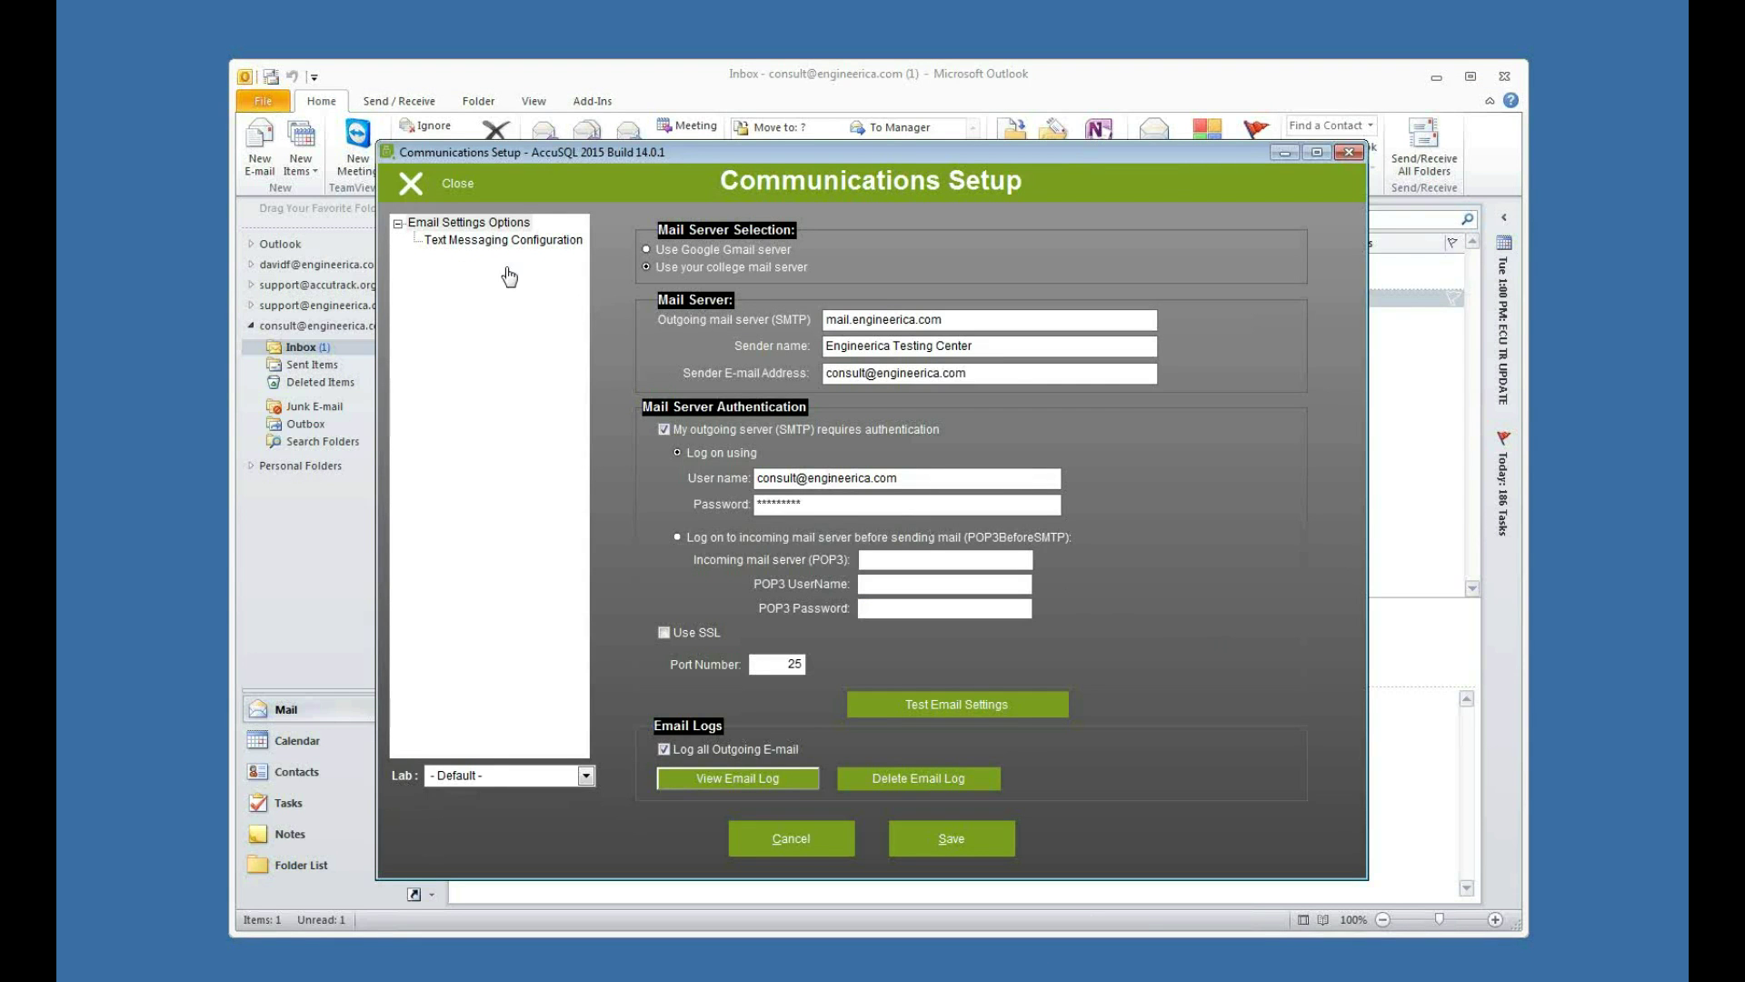
Review the Nexmo text messaging configuration, including its test cell number field, and close the Communications setup.
left_click(498, 240)
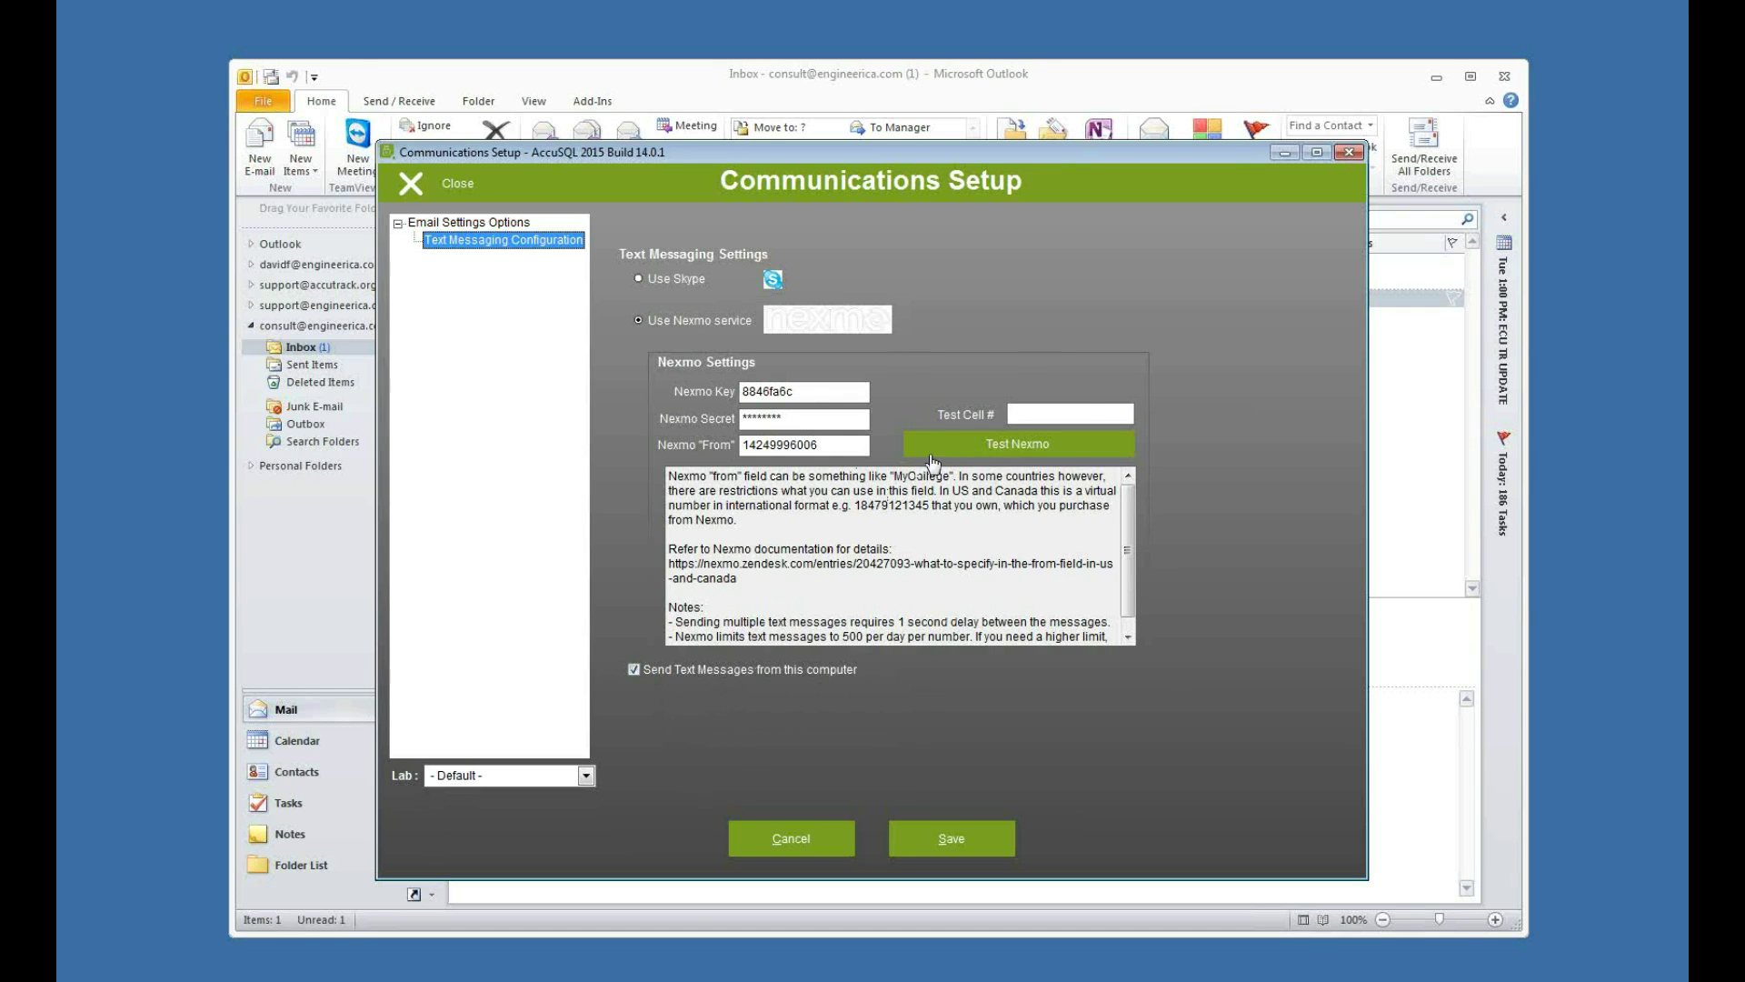
left_click_drag(1069, 411, 965, 412)
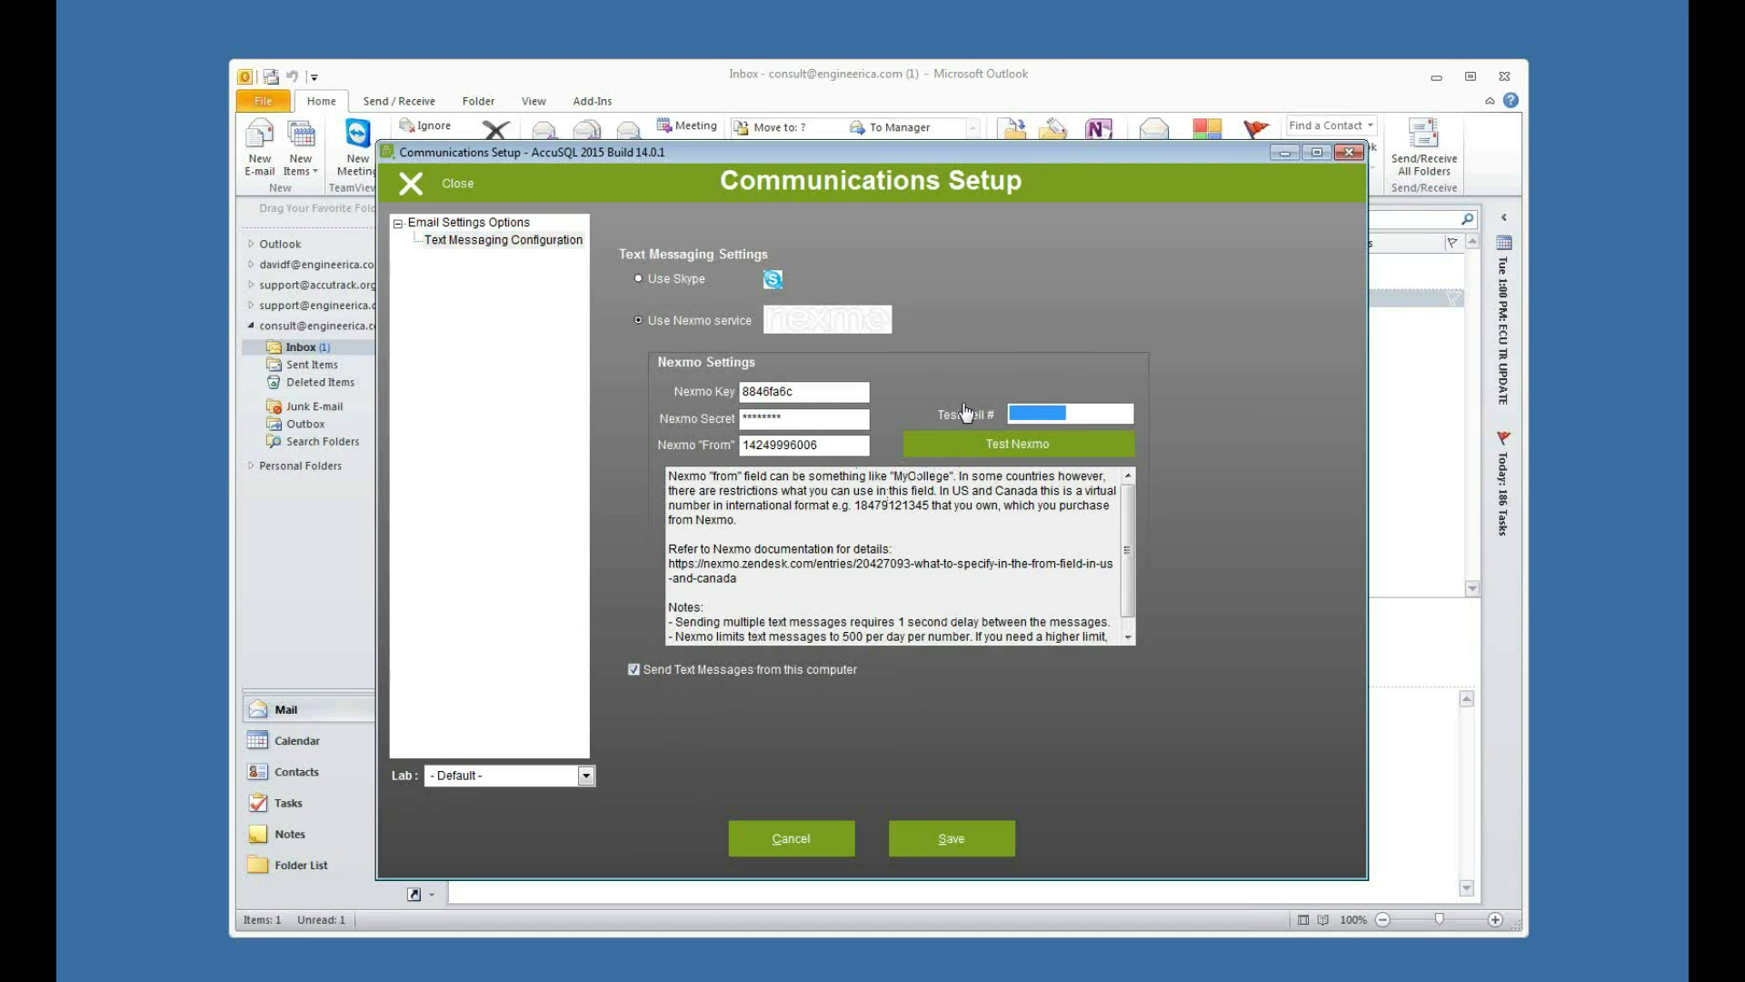
left_click(1036, 410)
left_click(449, 185)
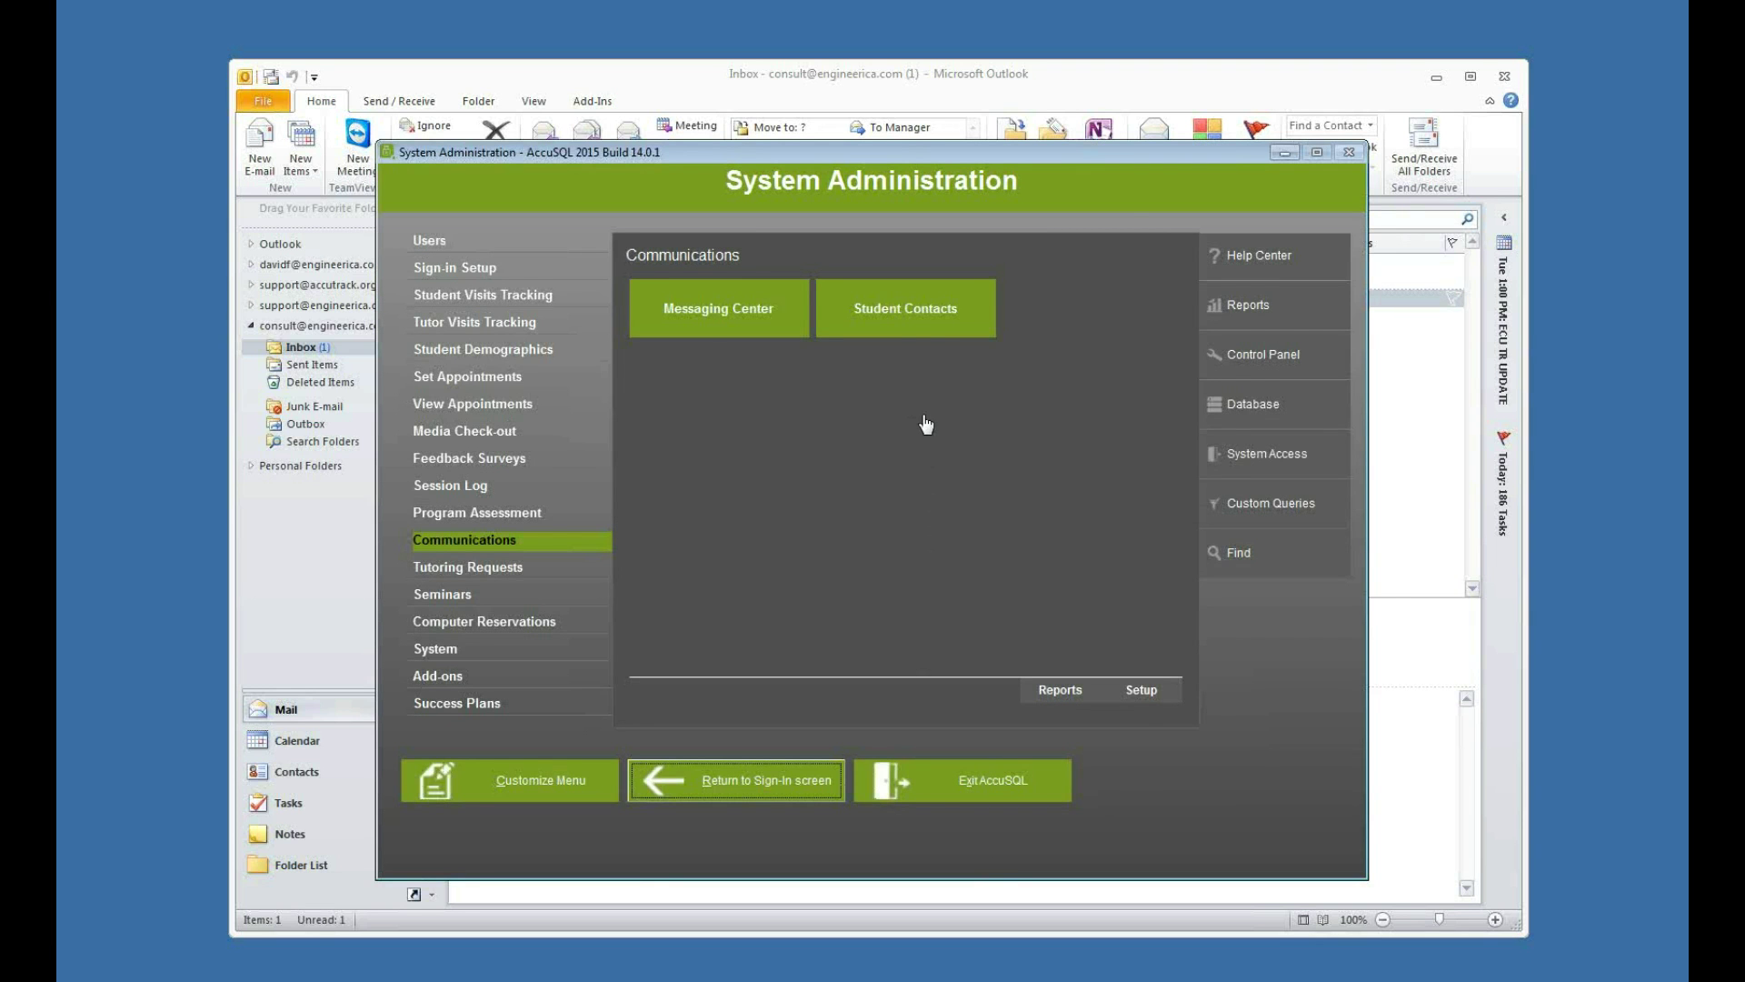
In the Messaging Center, exclude tutors, choose three individual students, and filter the recipients to them.
left_click(711, 318)
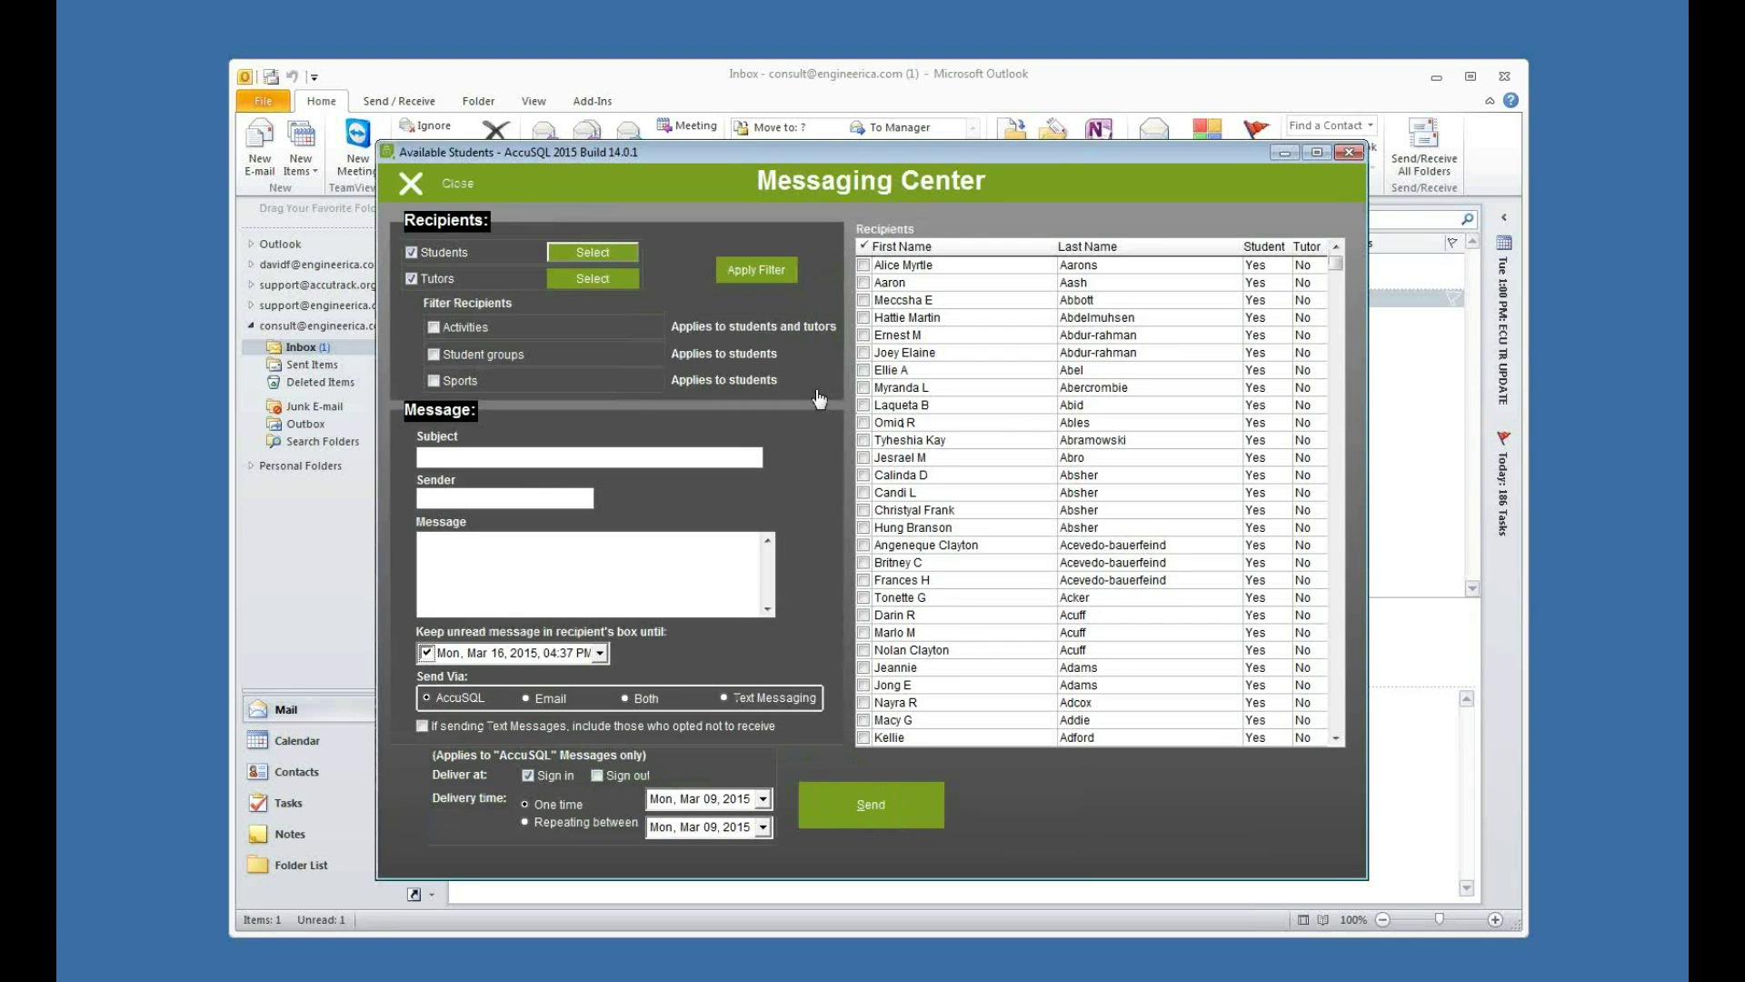
left_click(426, 284)
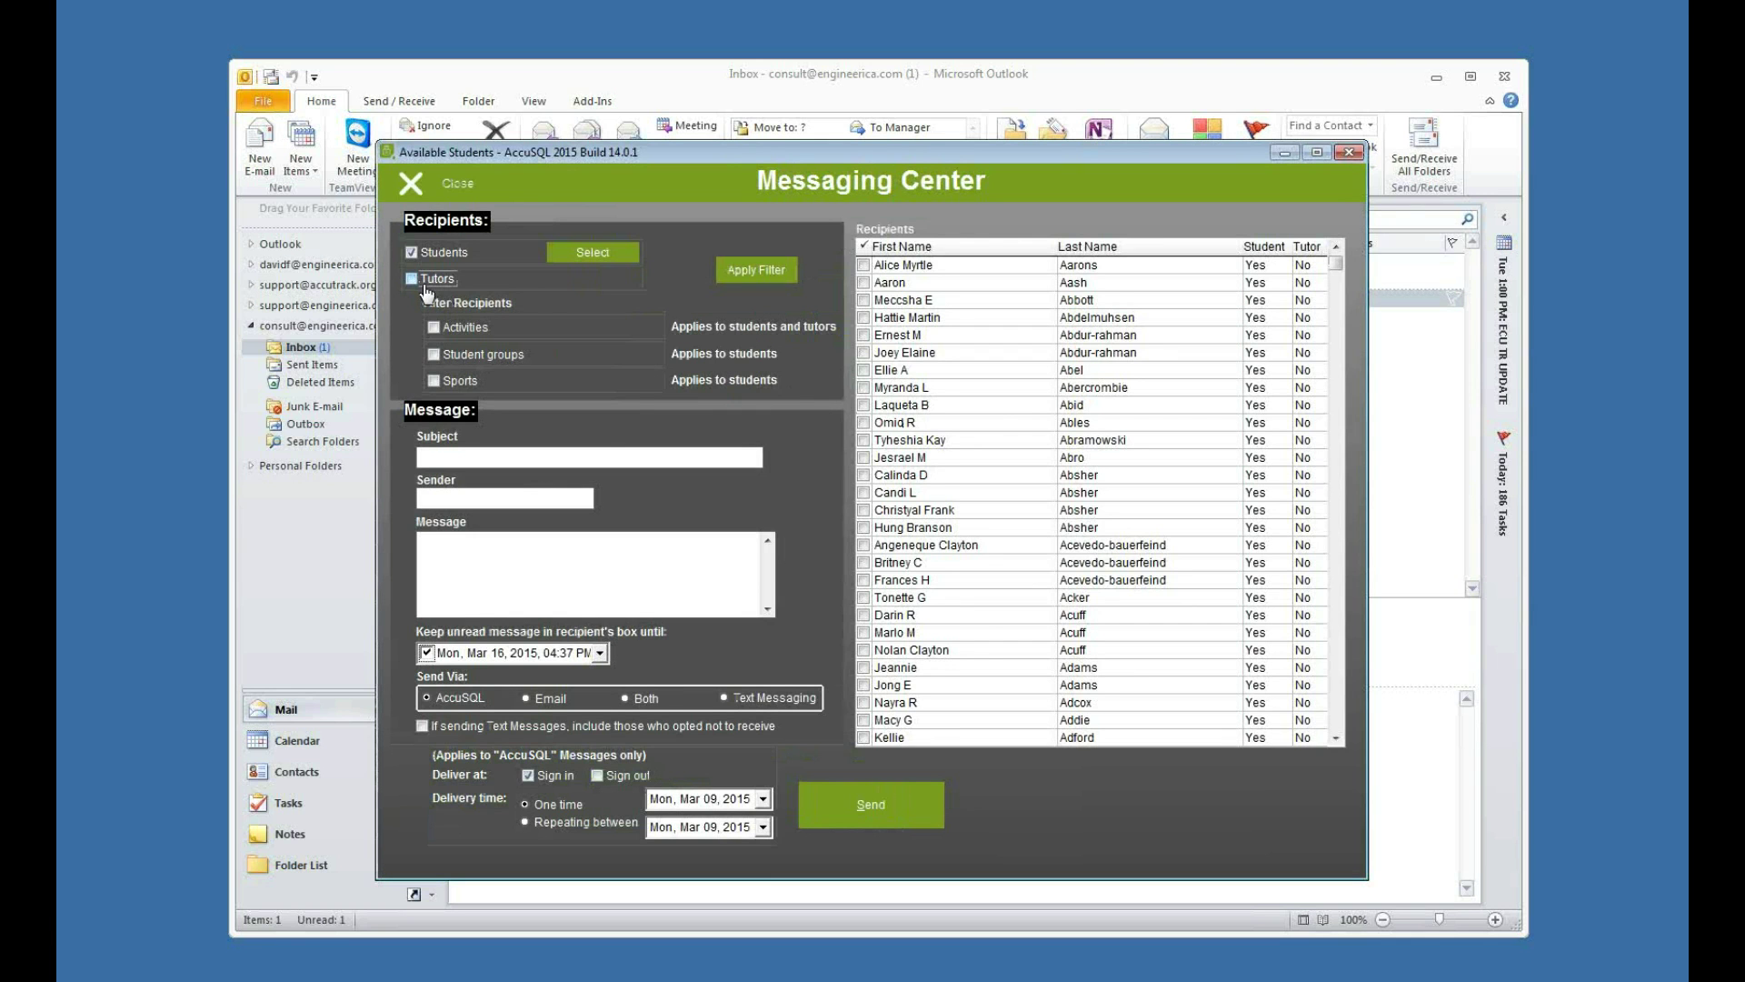
left_click(591, 257)
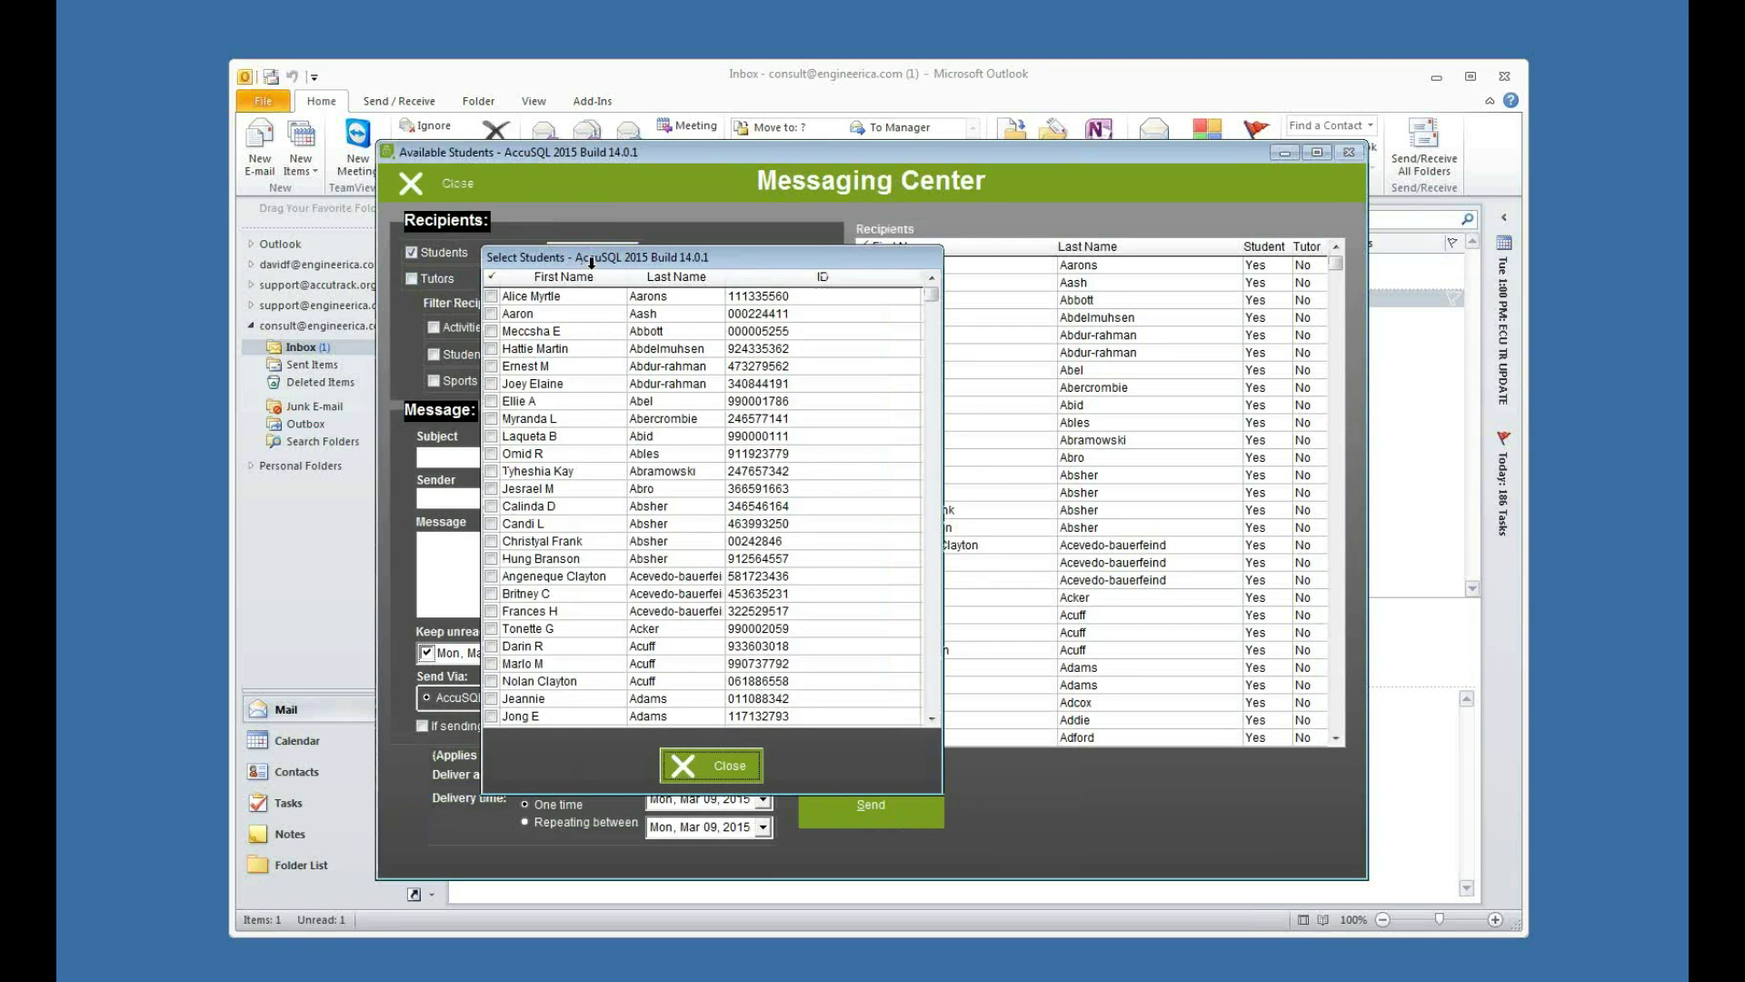
left_click(491, 401)
left_click(491, 348)
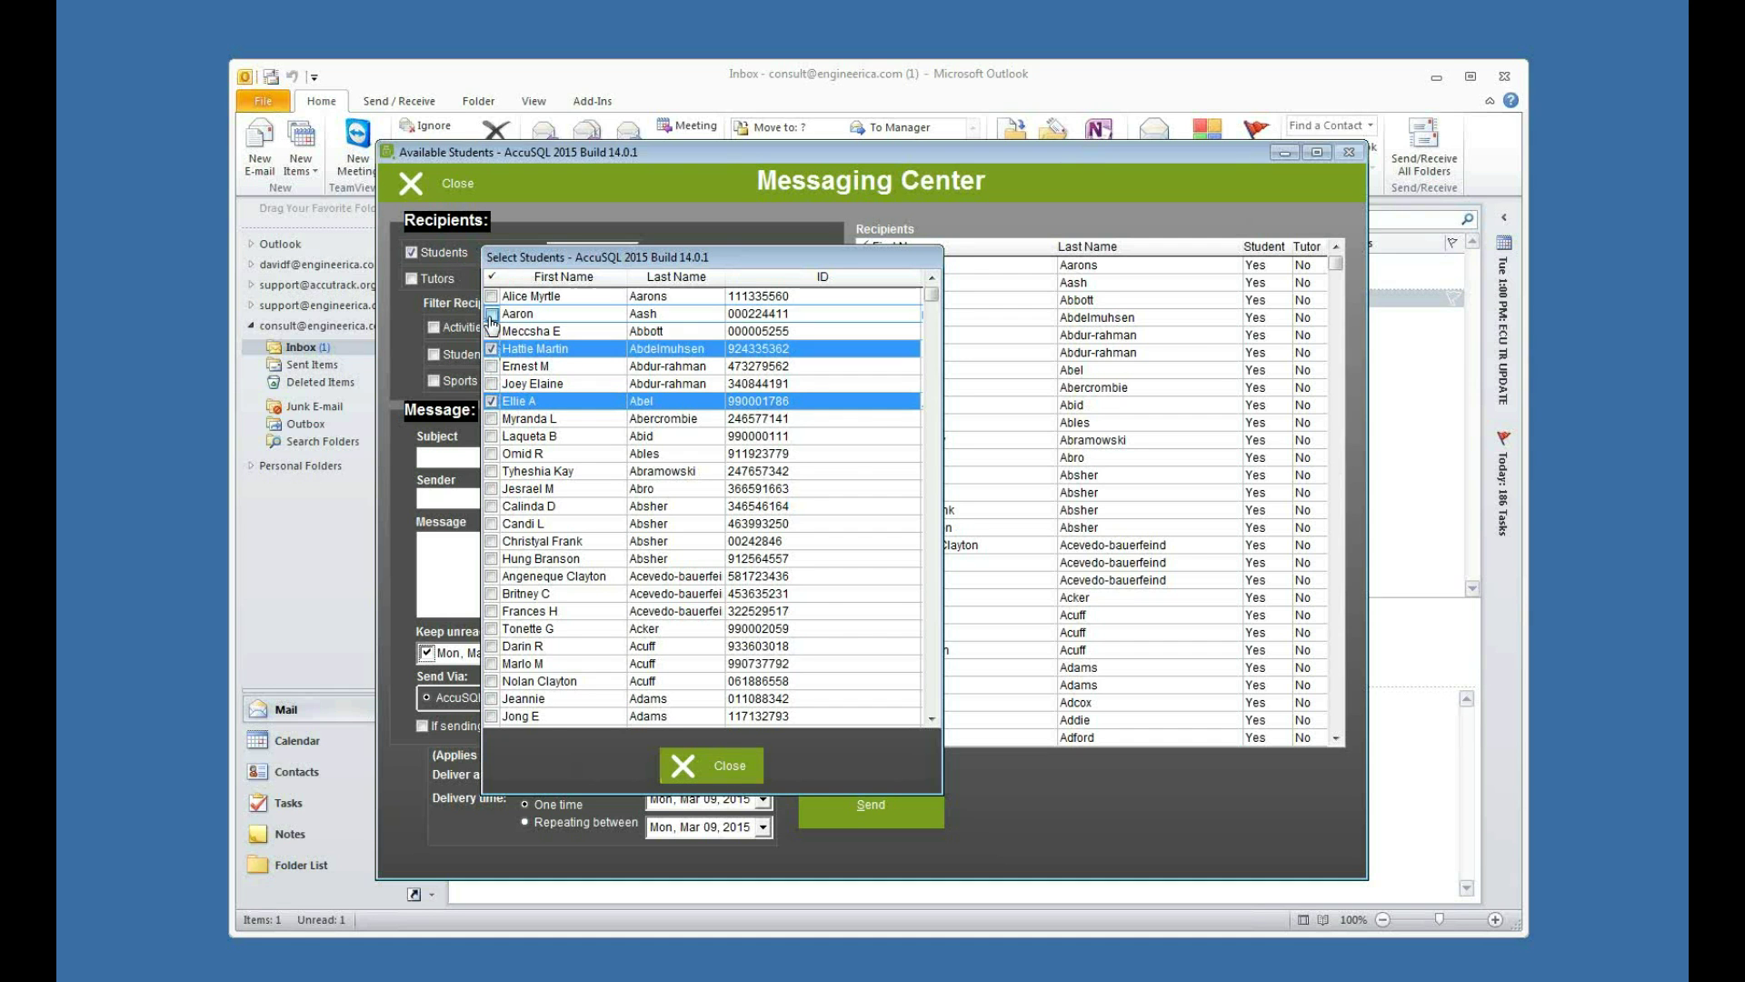
left_click(492, 313)
left_click(727, 772)
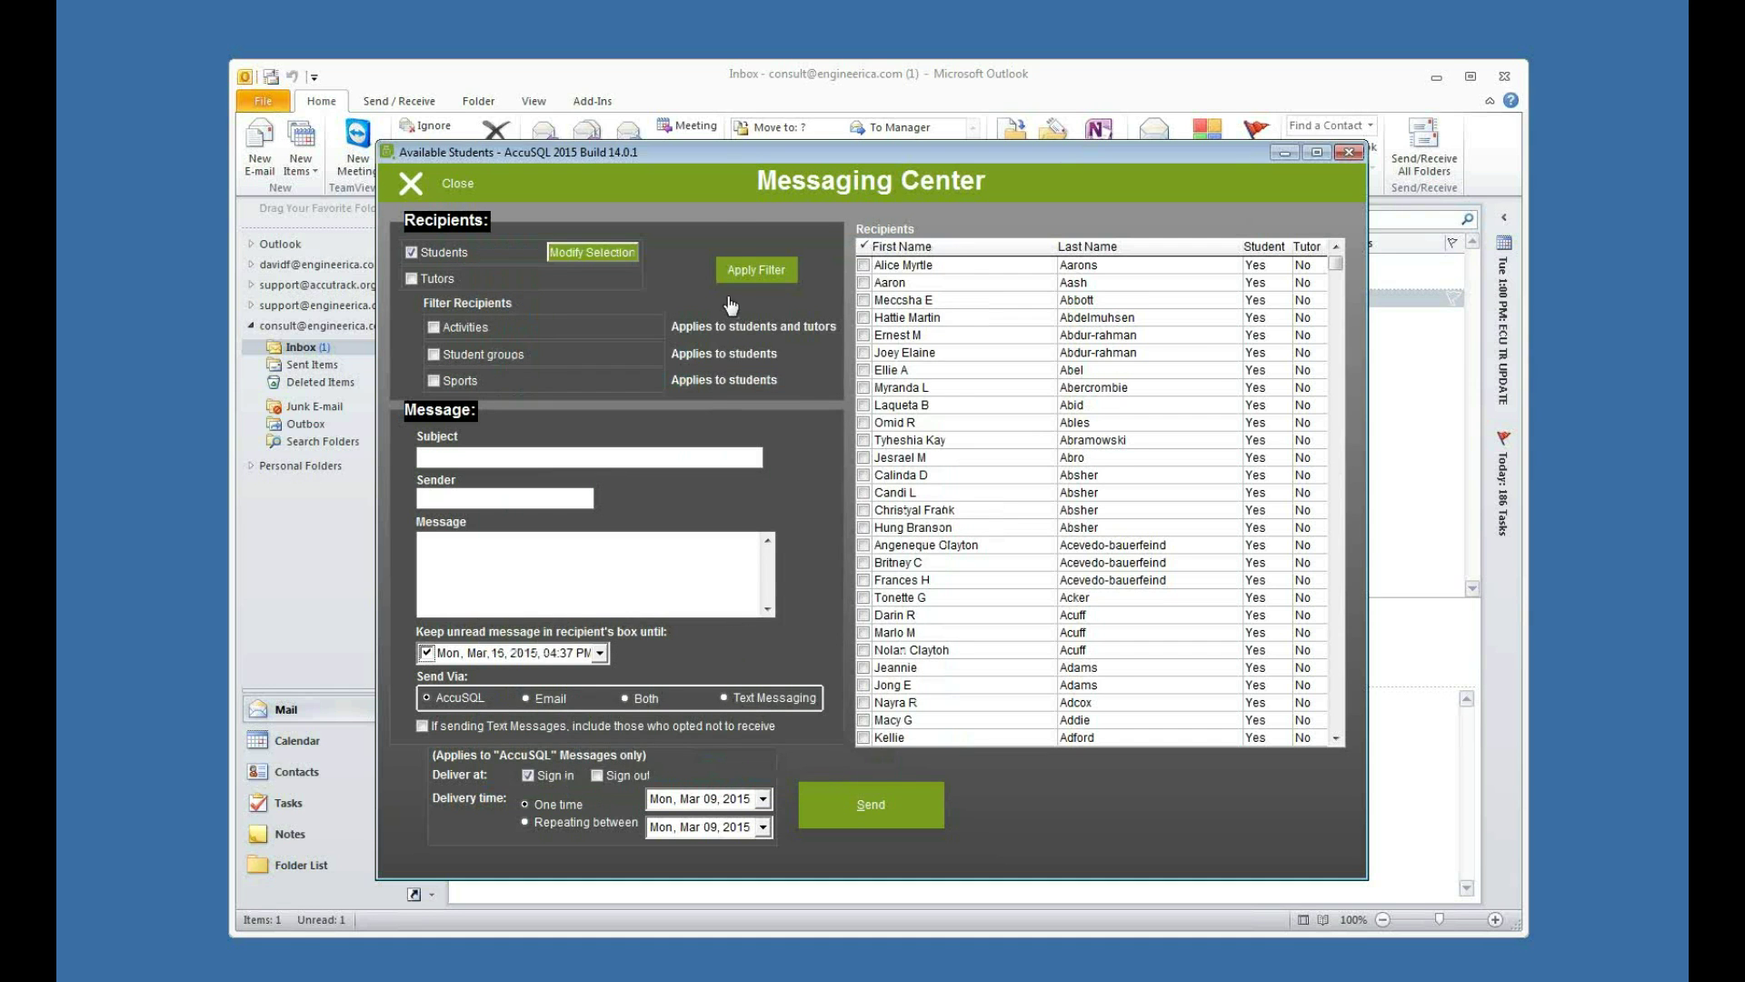
left_click(759, 280)
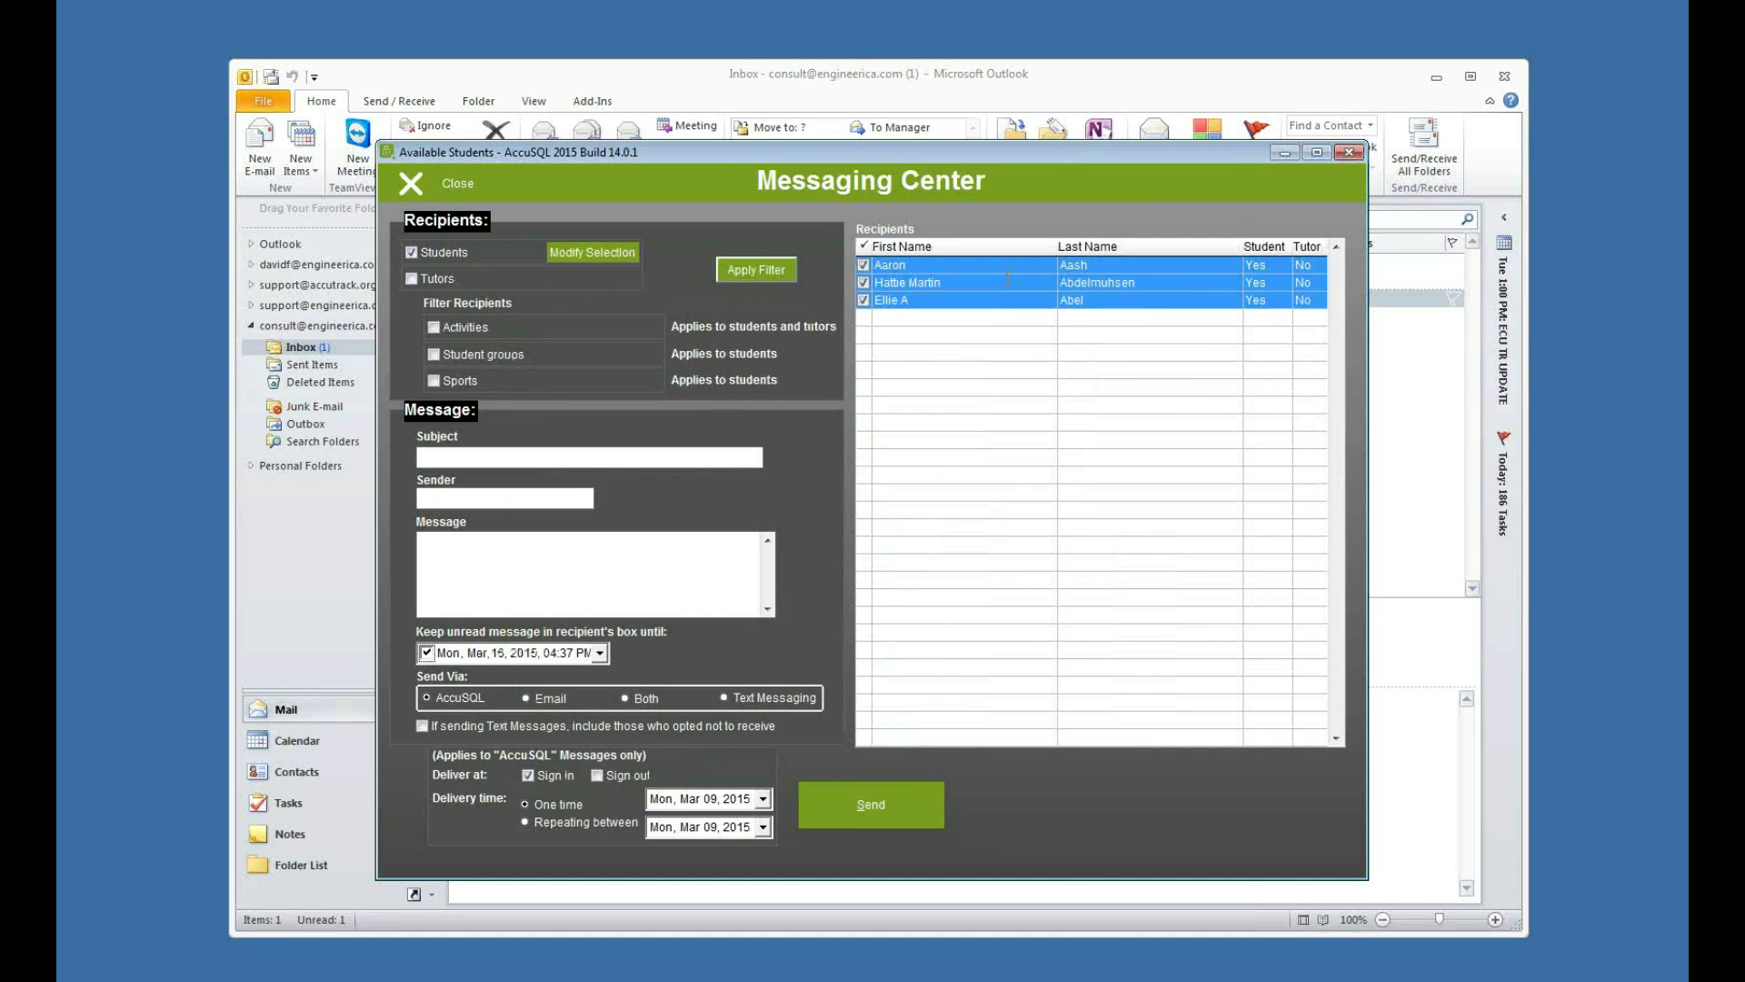
Clear the individual student selection and filter the recipients by the Former Military student group.
left_click(445, 259)
left_click(446, 259)
left_click(476, 358)
left_click(605, 357)
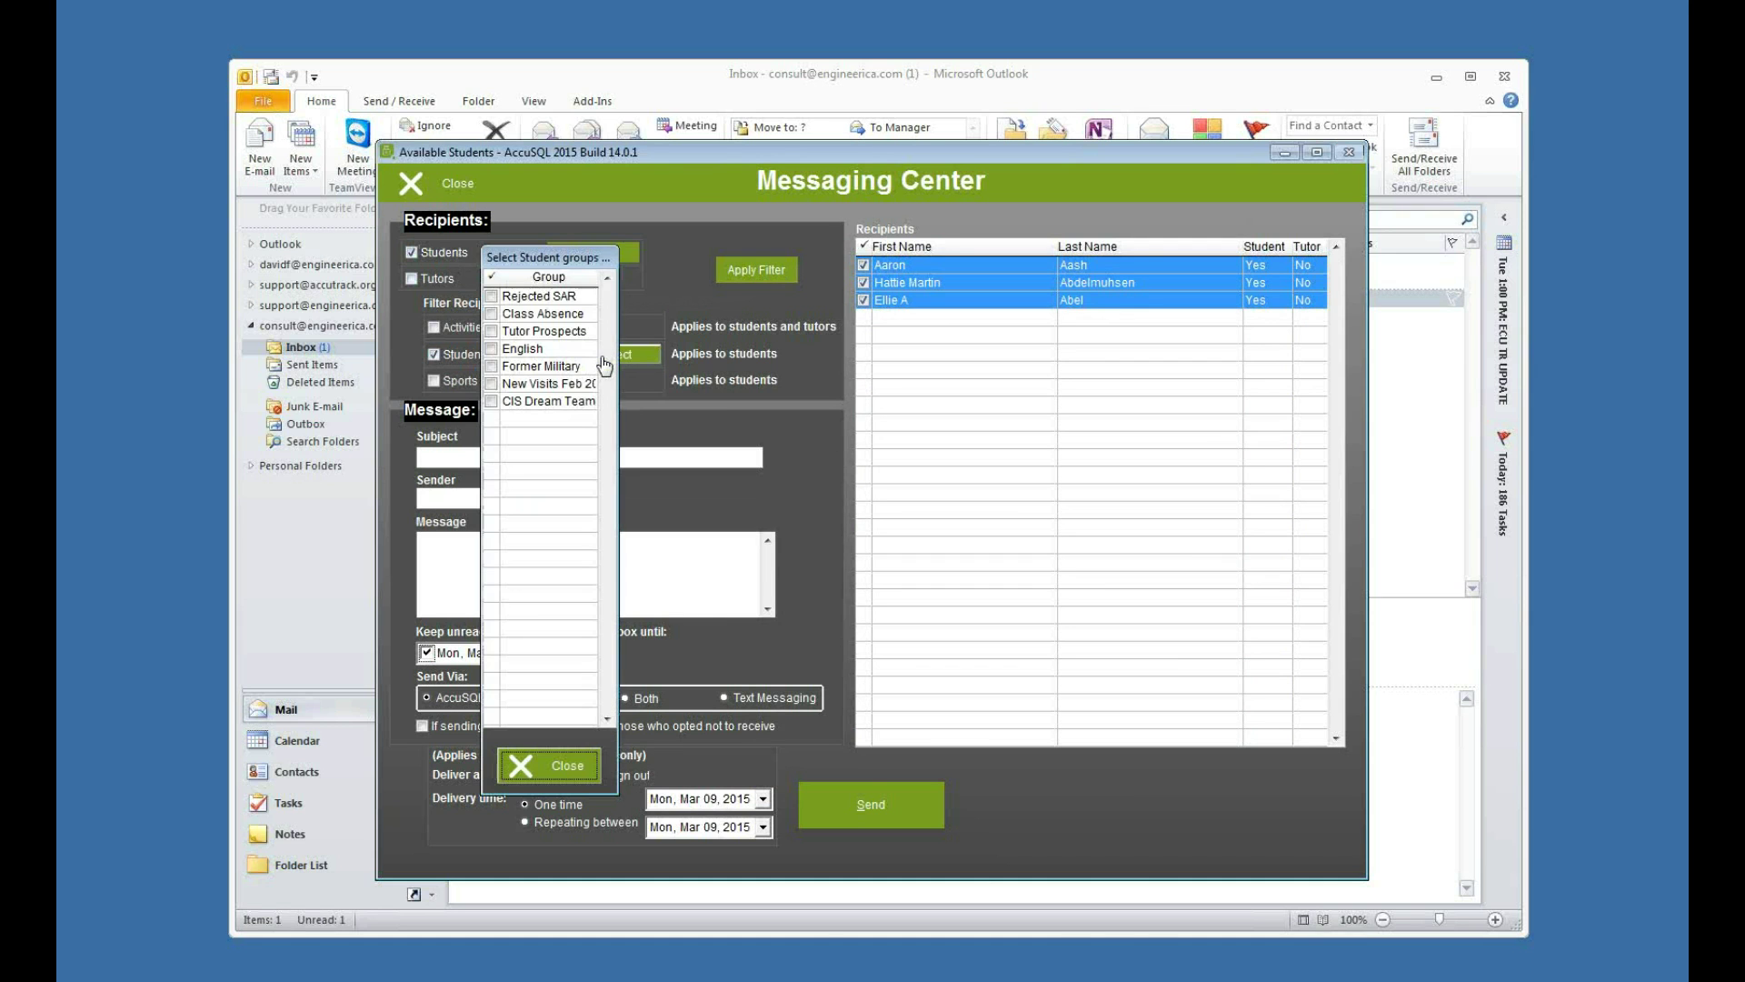
left_click(491, 366)
left_click(546, 779)
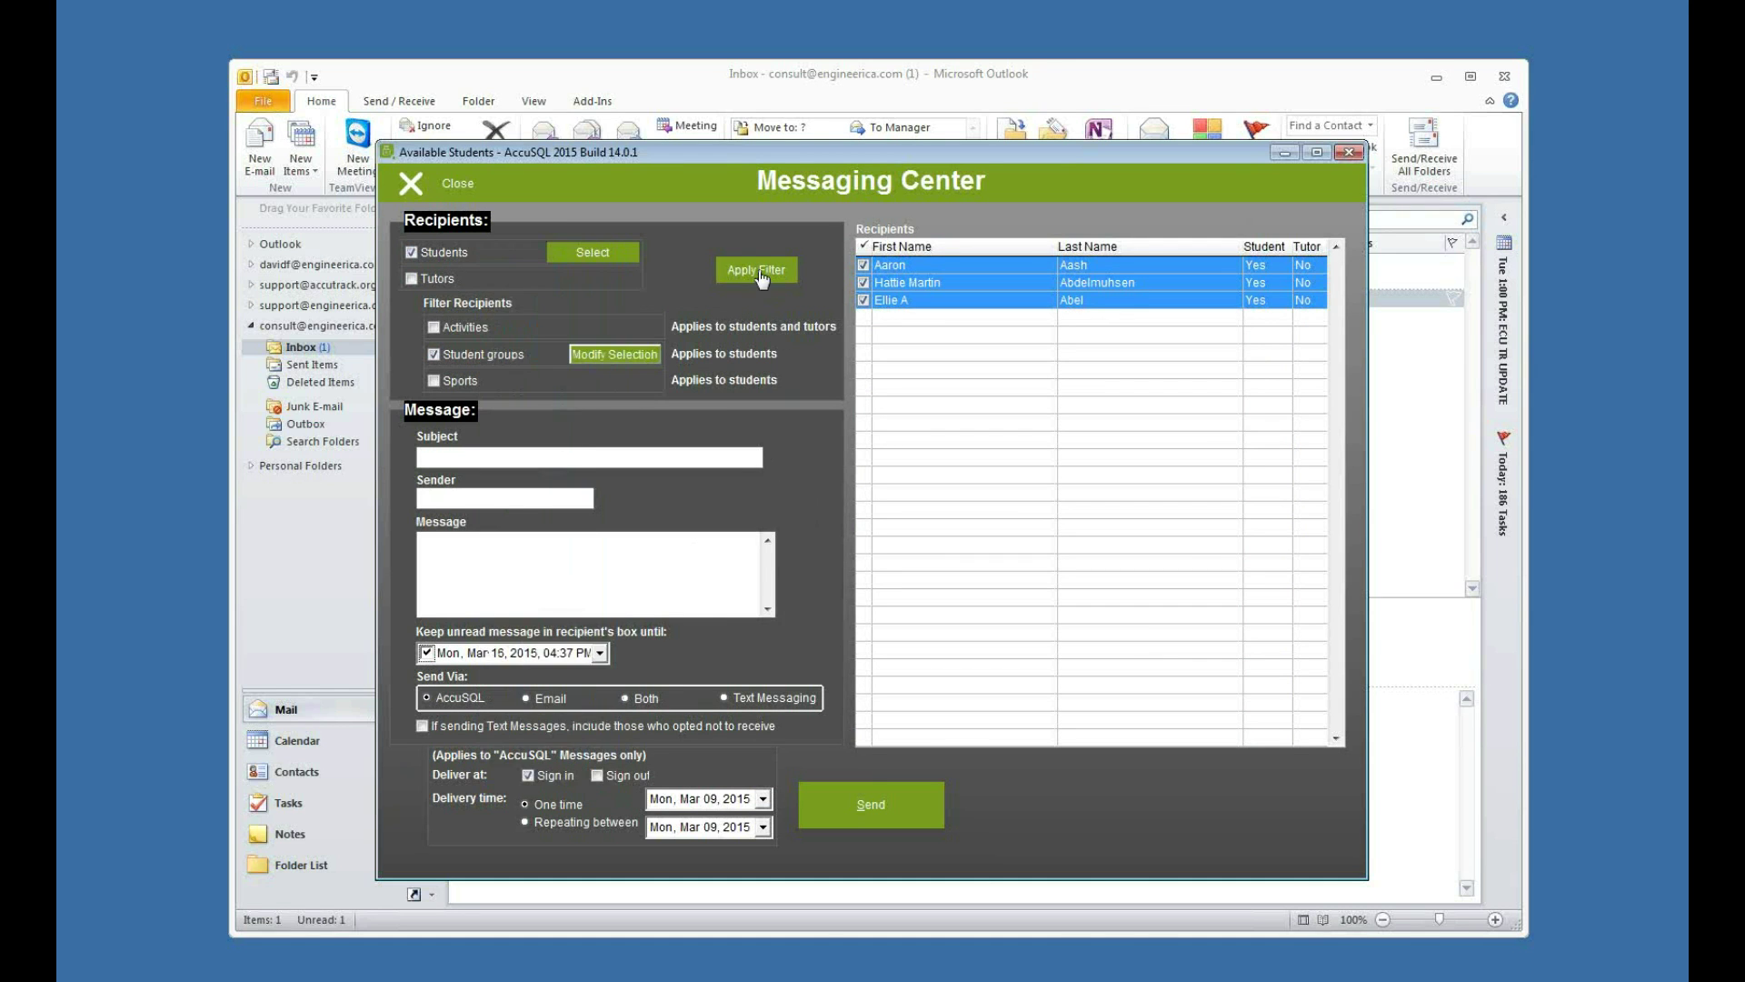
left_click(764, 275)
left_click_drag(1335, 391, 1335, 509)
scroll(1113, 422, "up", 10)
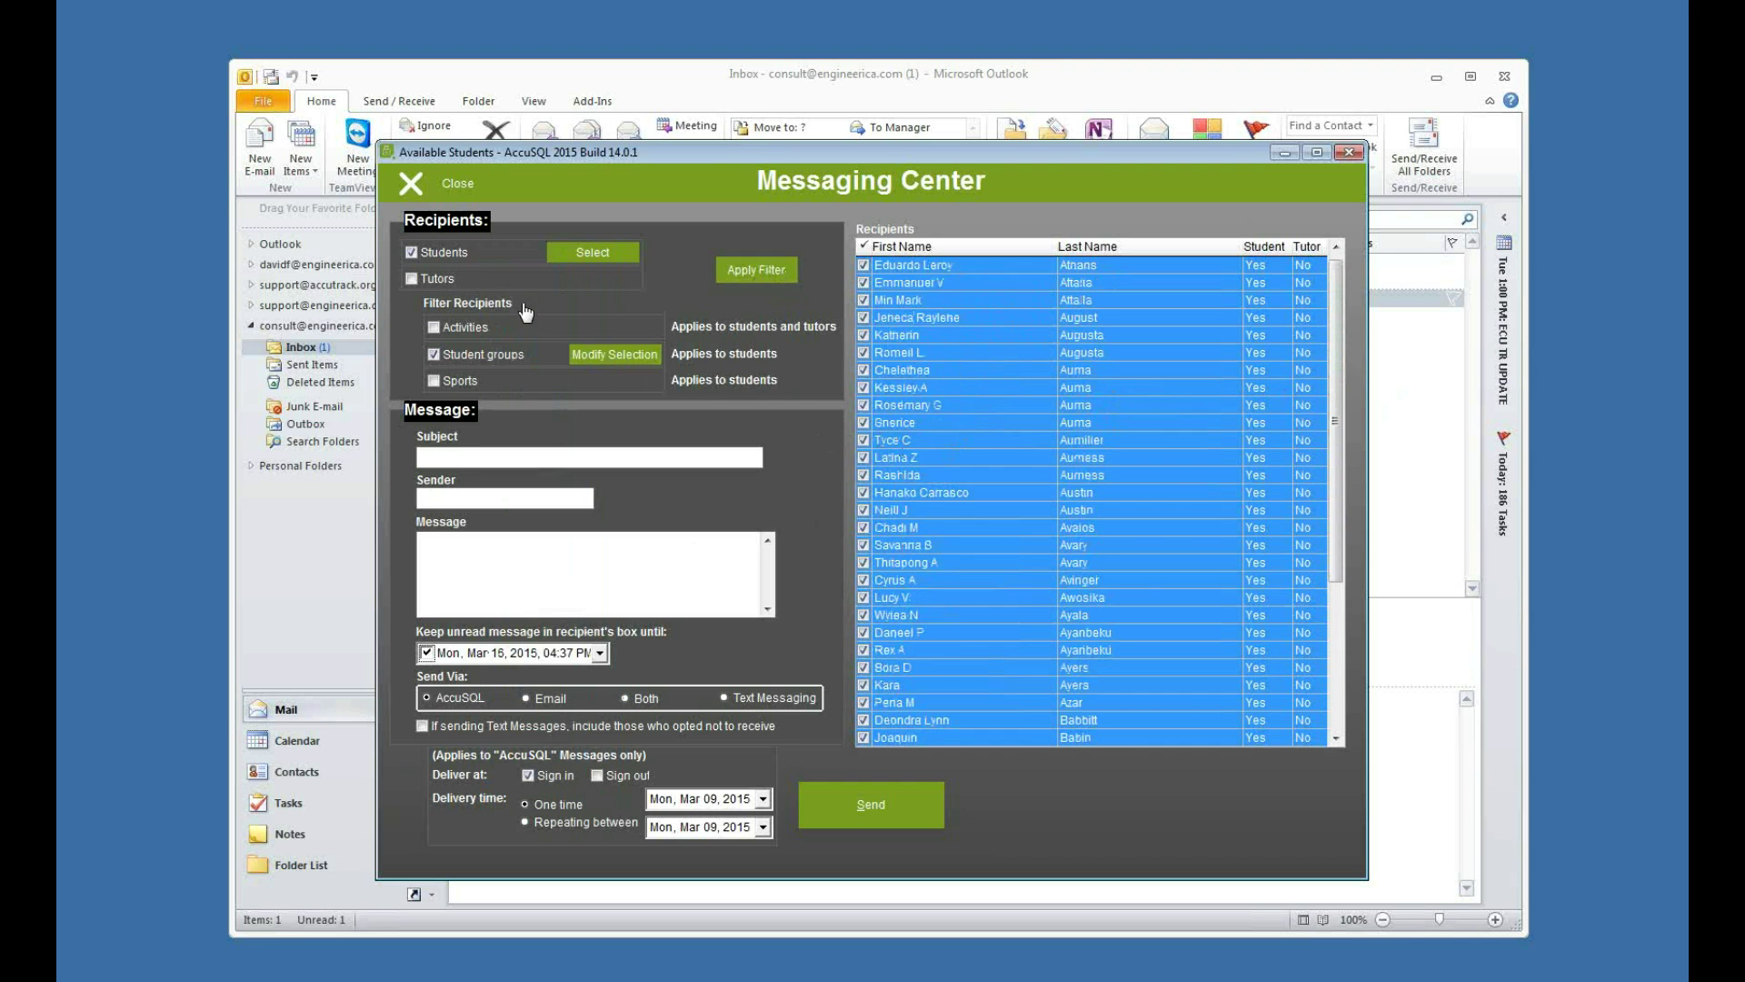
Replace students with tutors as recipients, select the first nine tutors in the list, and apply the filter.
left_click(428, 256)
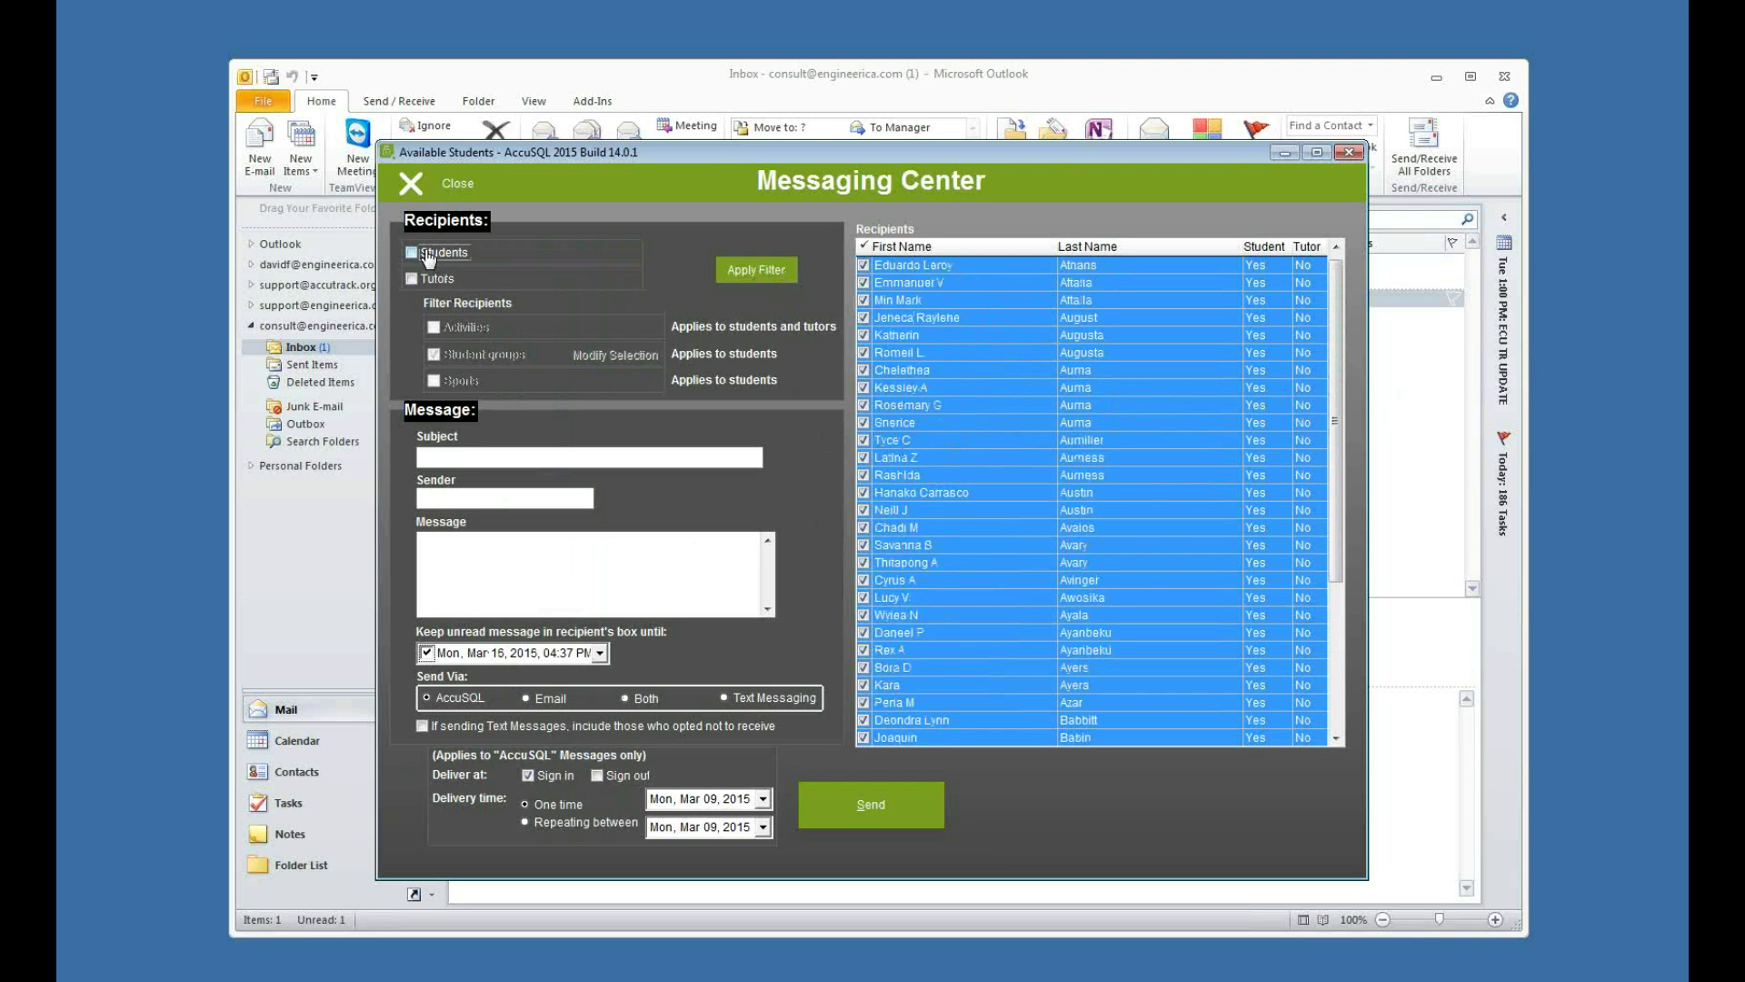
left_click(423, 280)
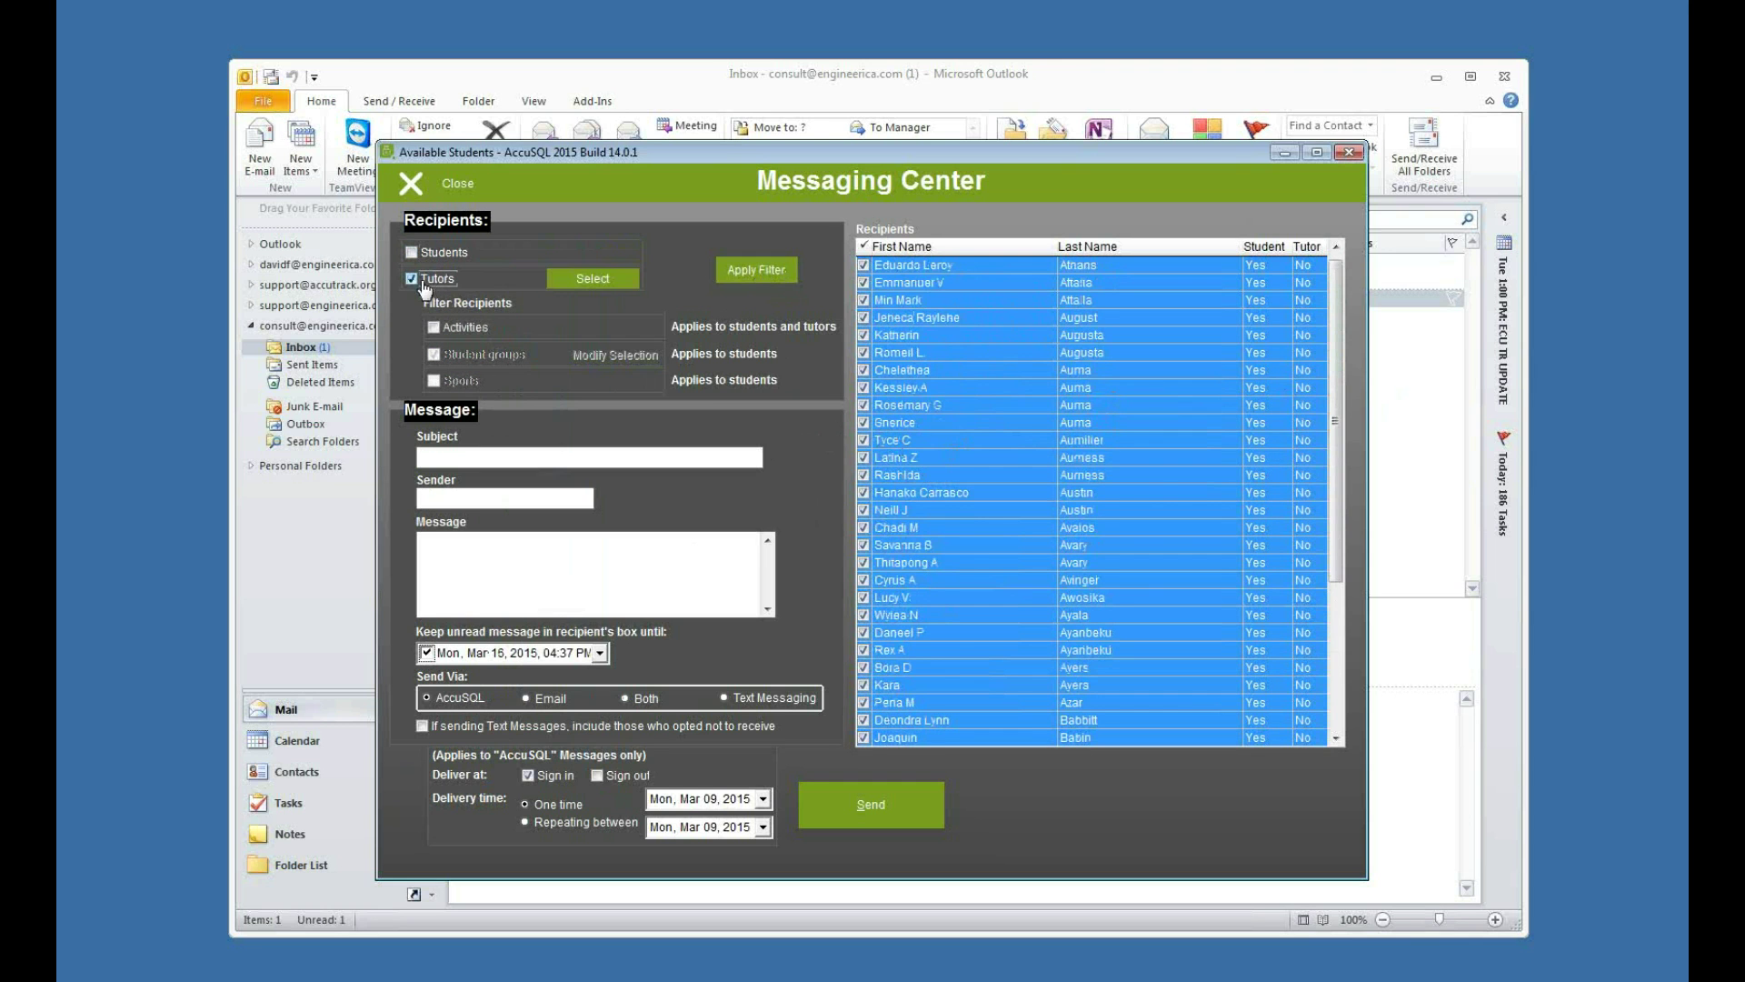
left_click(599, 283)
left_click(540, 300)
left_click(556, 436, "shift")
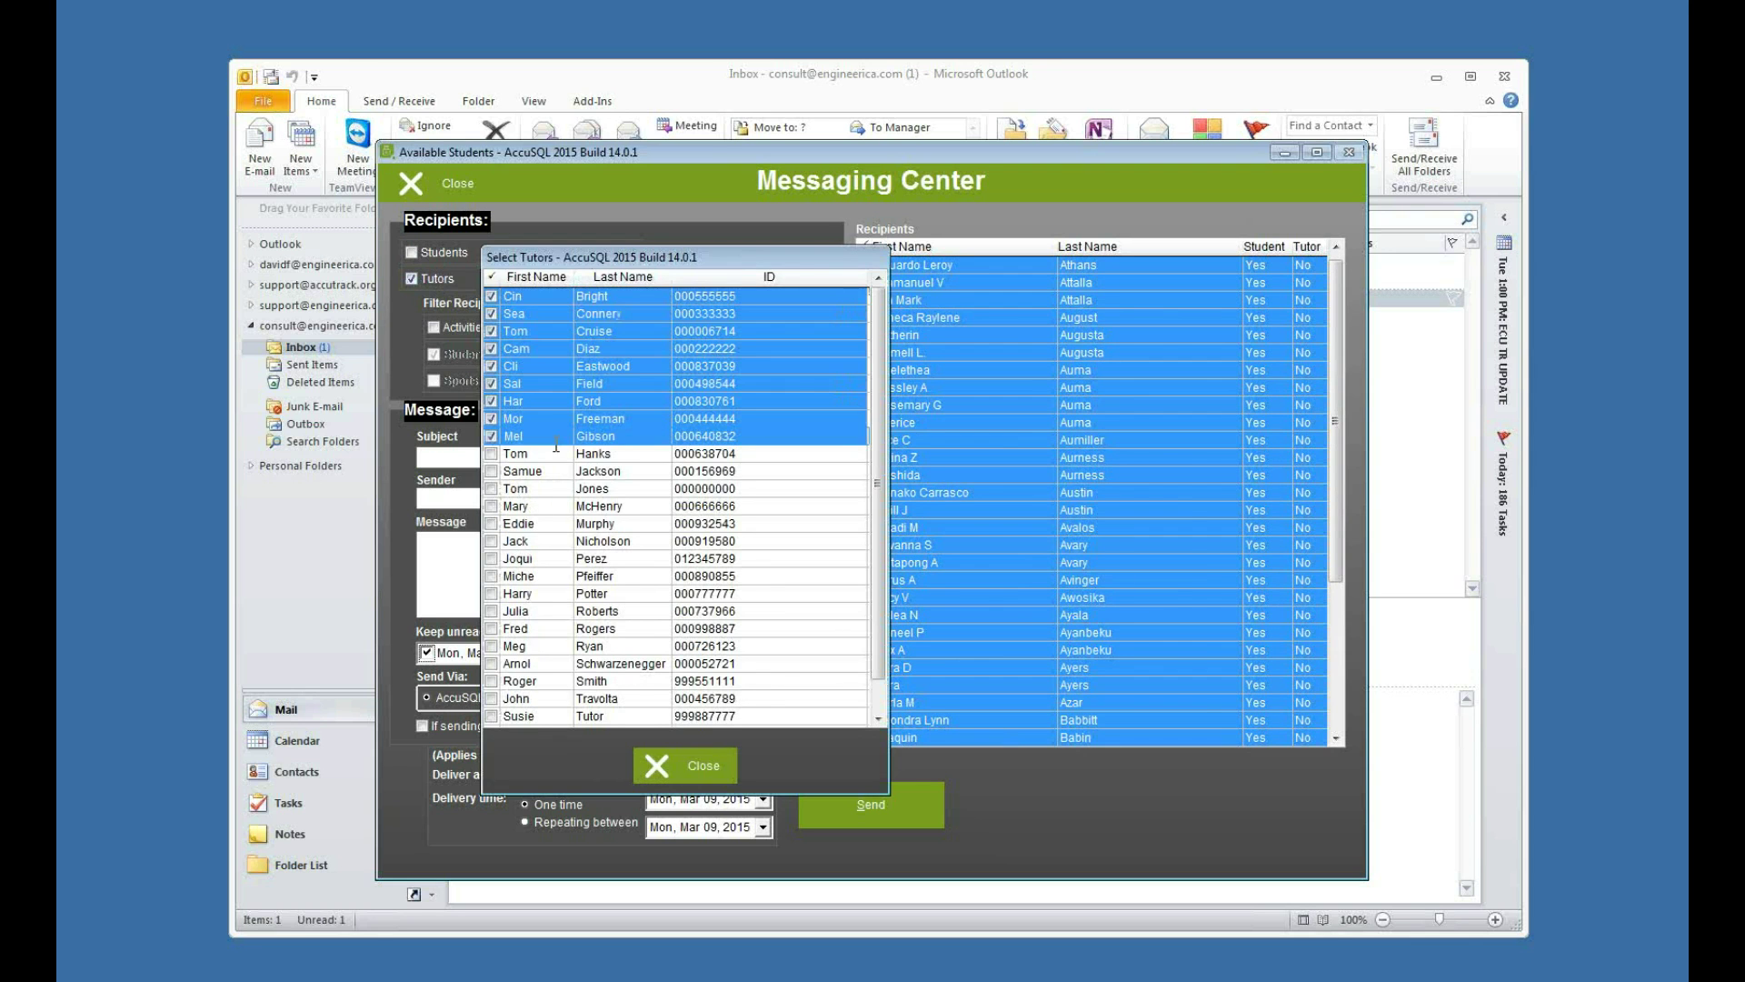
left_click(656, 766)
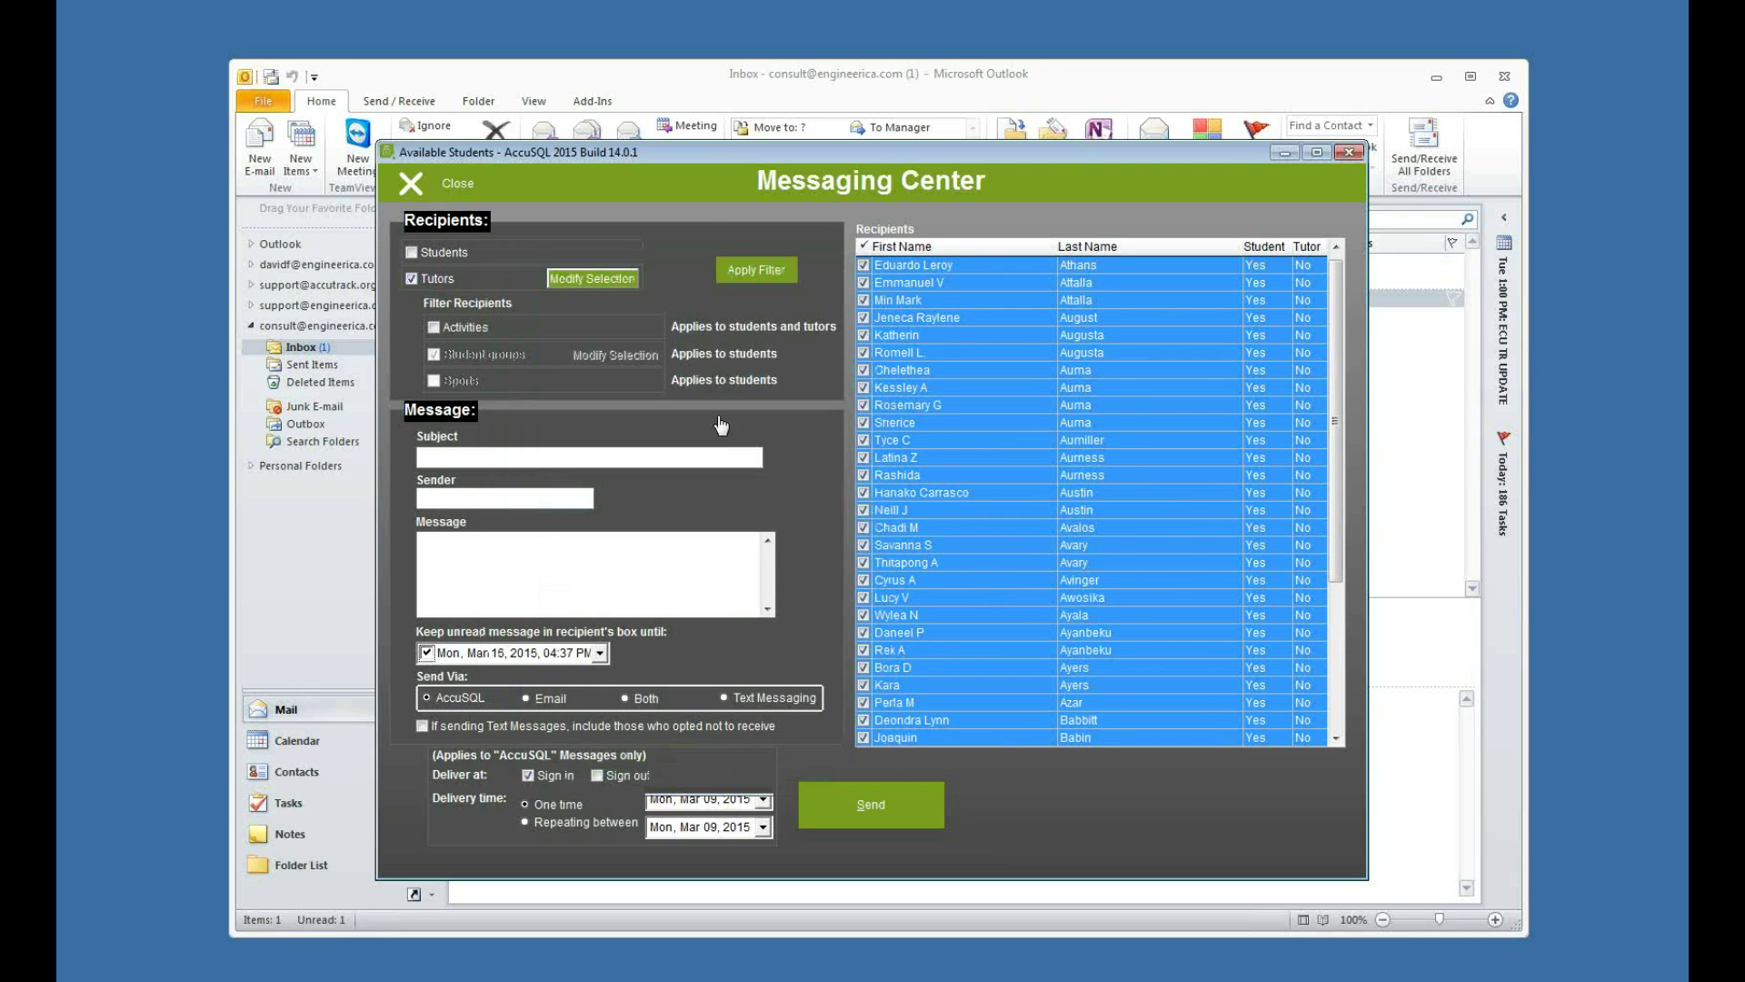
left_click(751, 270)
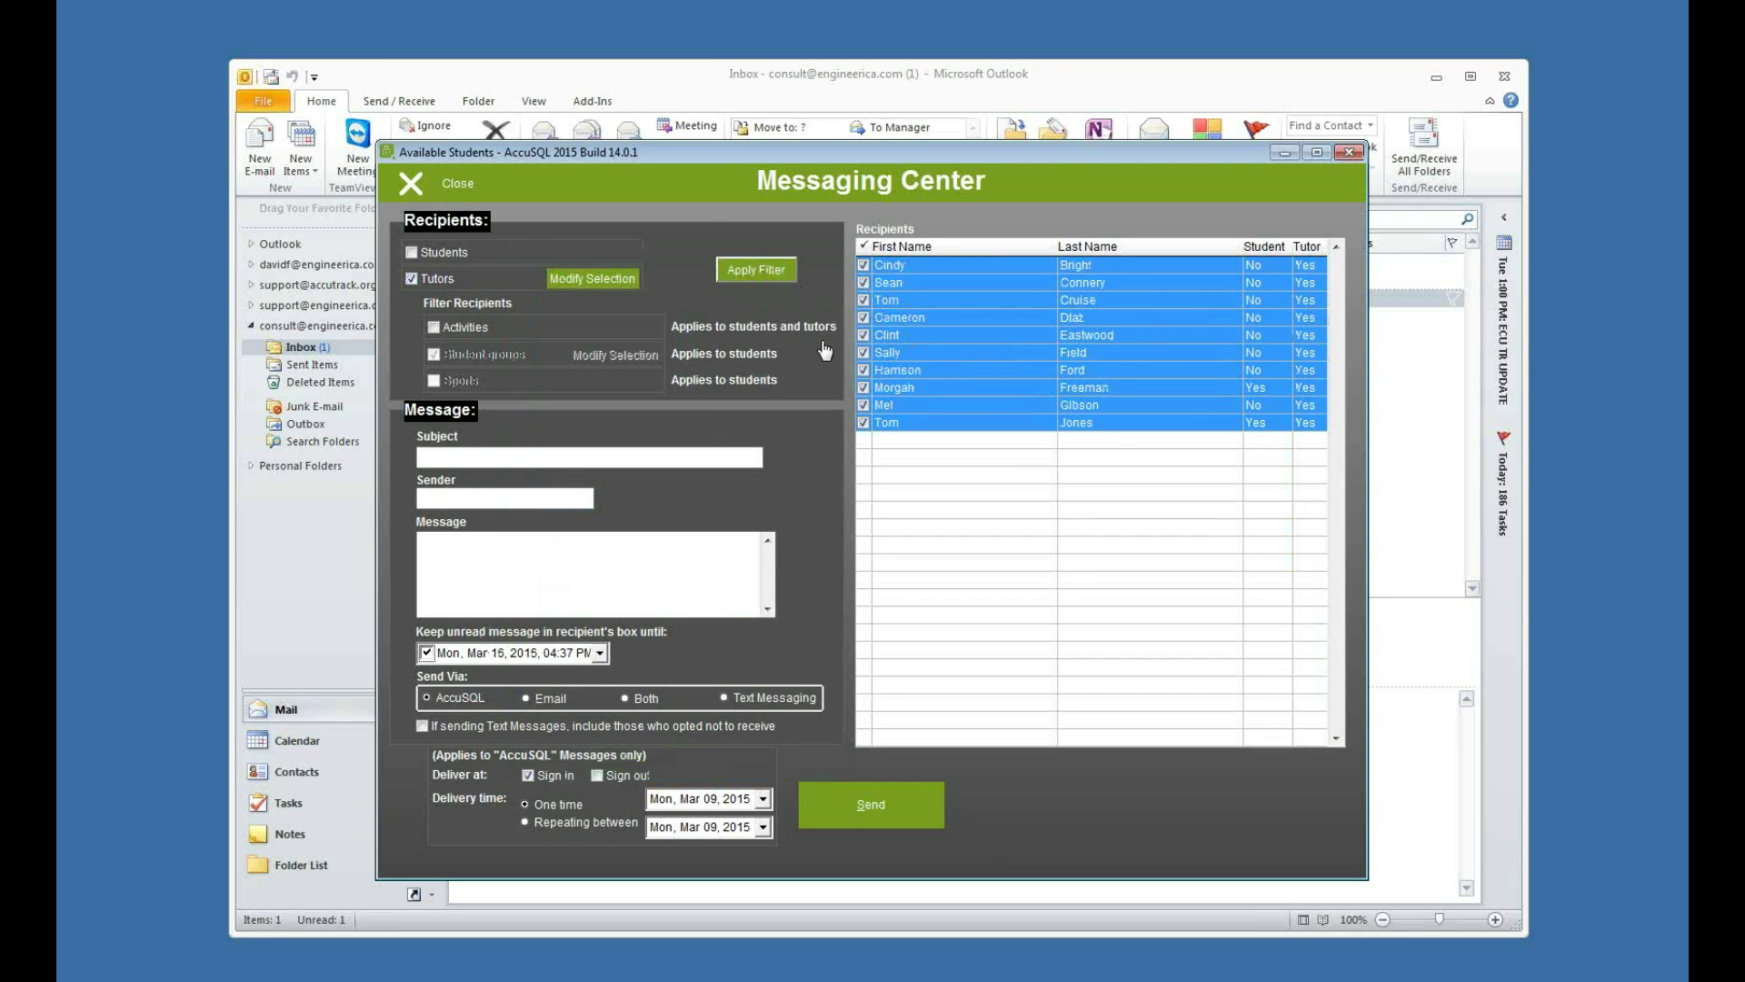
Include students again alongside the tutors, keep the Former Military group selected, and apply the recipient filter.
left_click(432, 258)
left_click(624, 368)
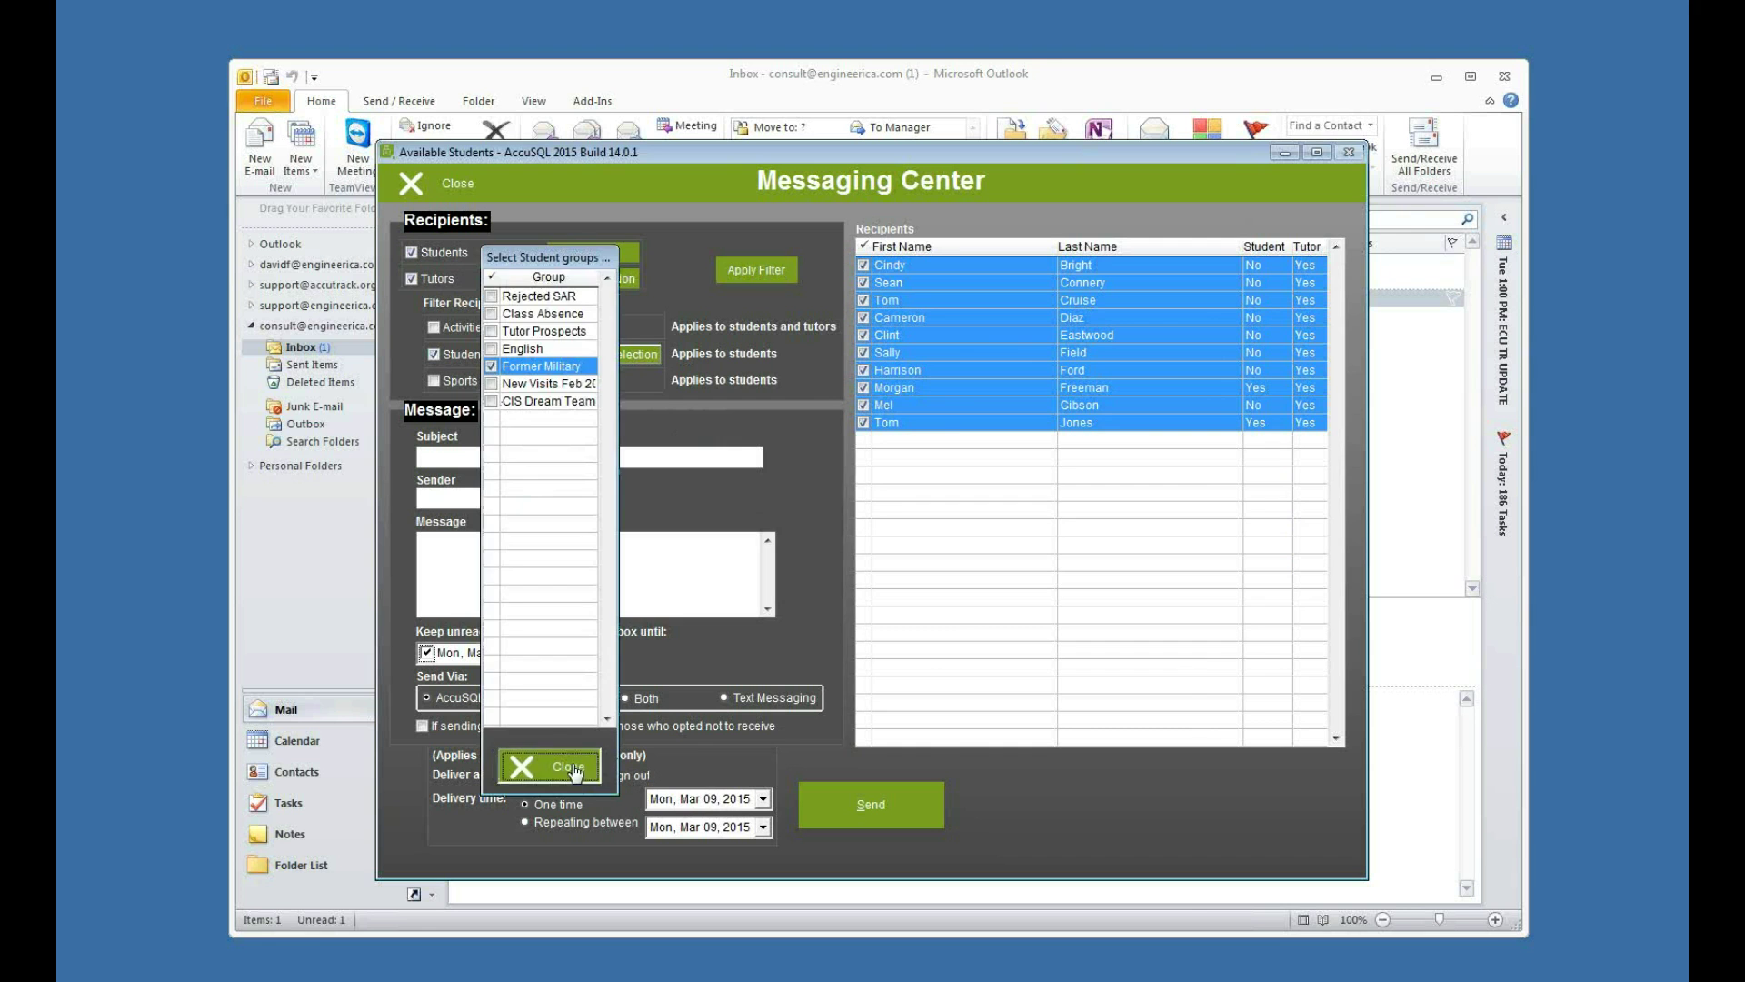
left_click(568, 767)
left_click(763, 270)
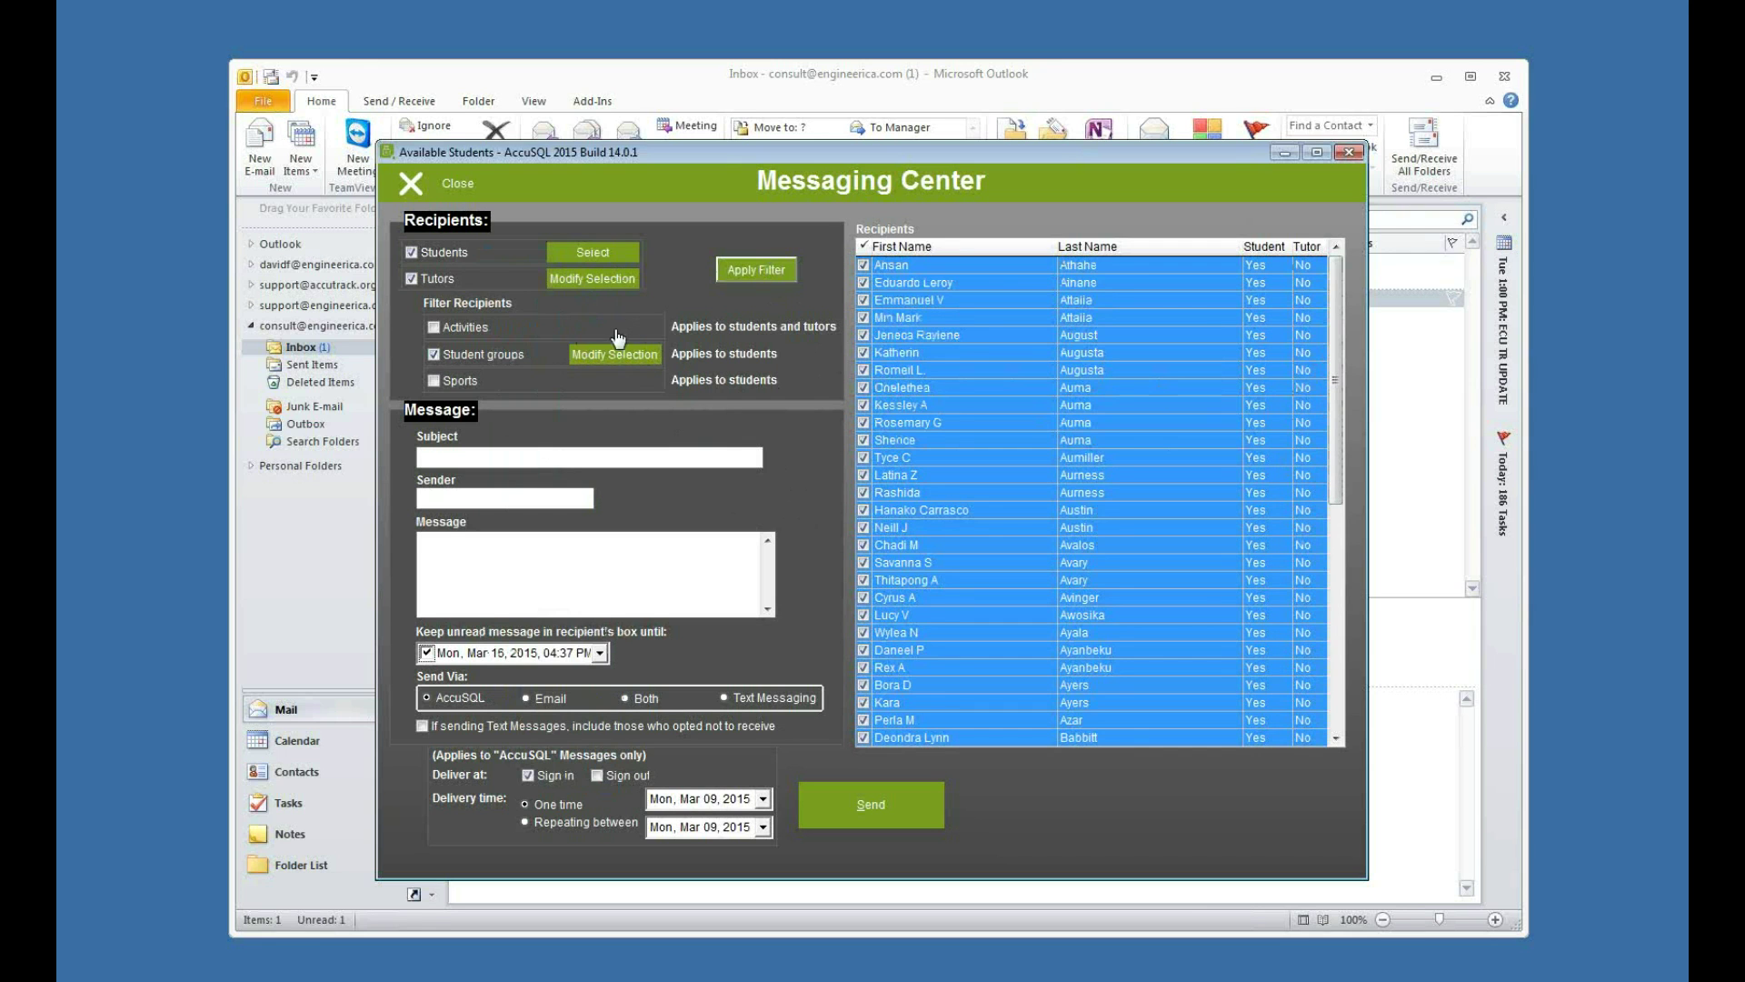
Exclude tutors and filter the students by the Advising activities Academic Coaching, Graduation Meeting and See Career Coach instead of by student group.
left_click(431, 285)
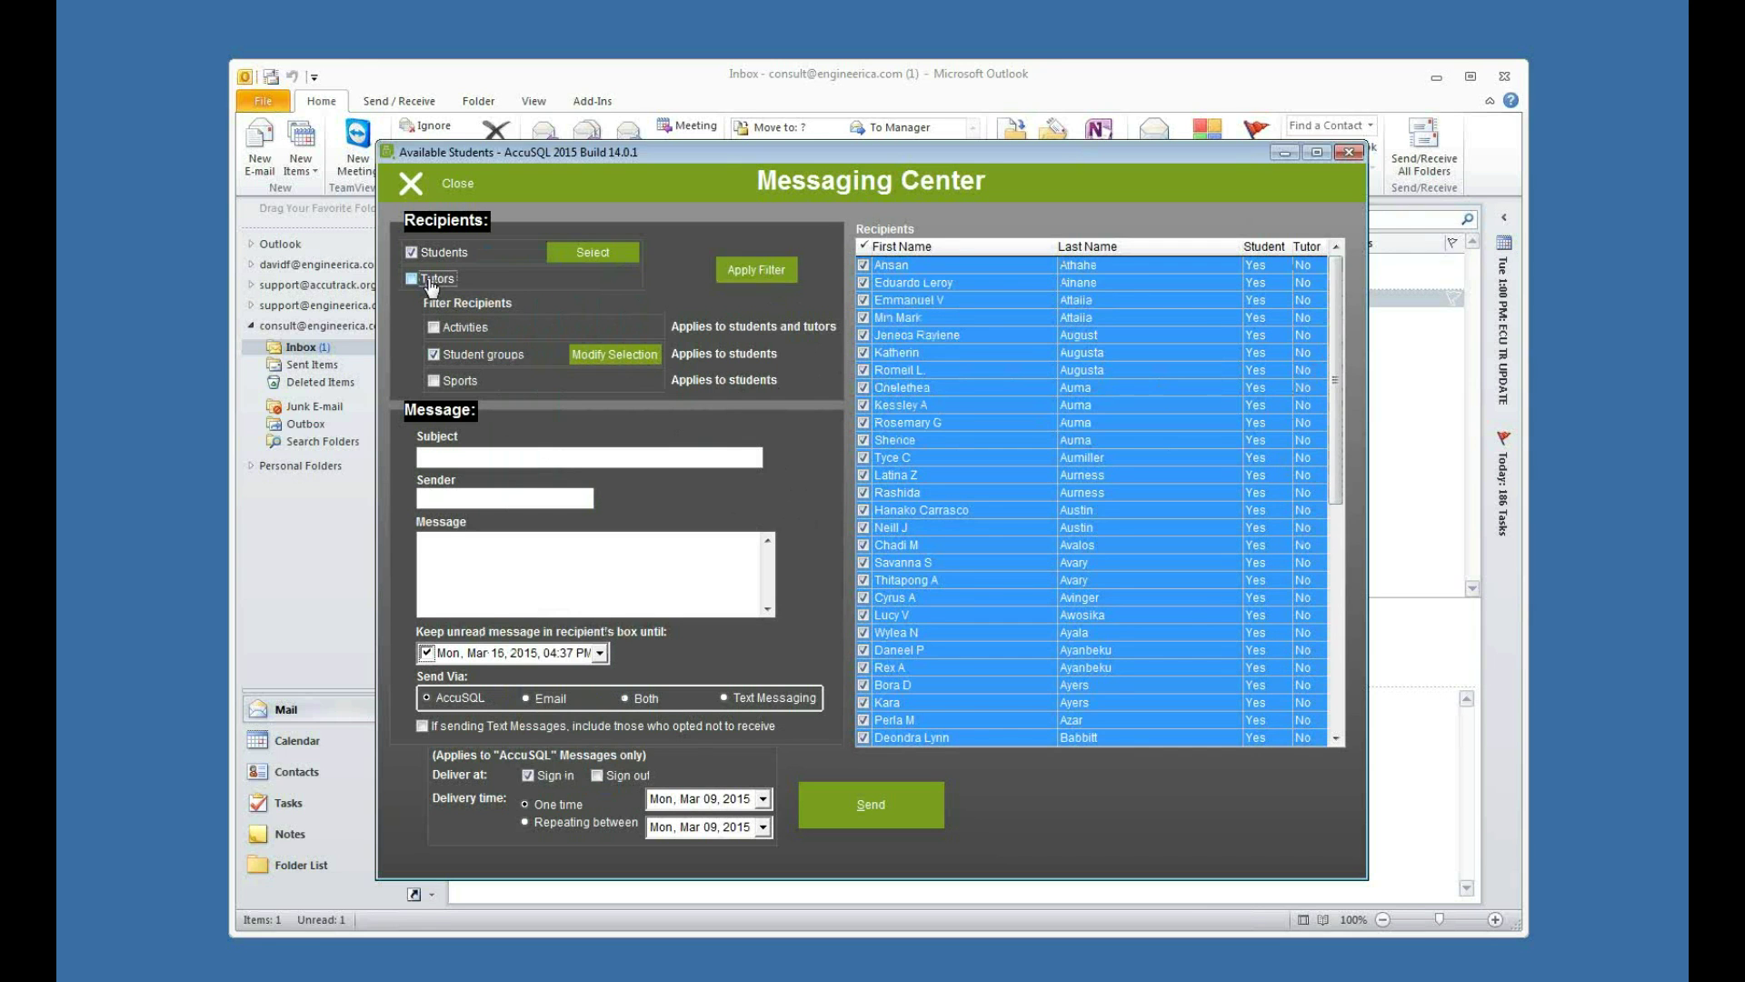
left_click(464, 356)
left_click(451, 329)
left_click(611, 327)
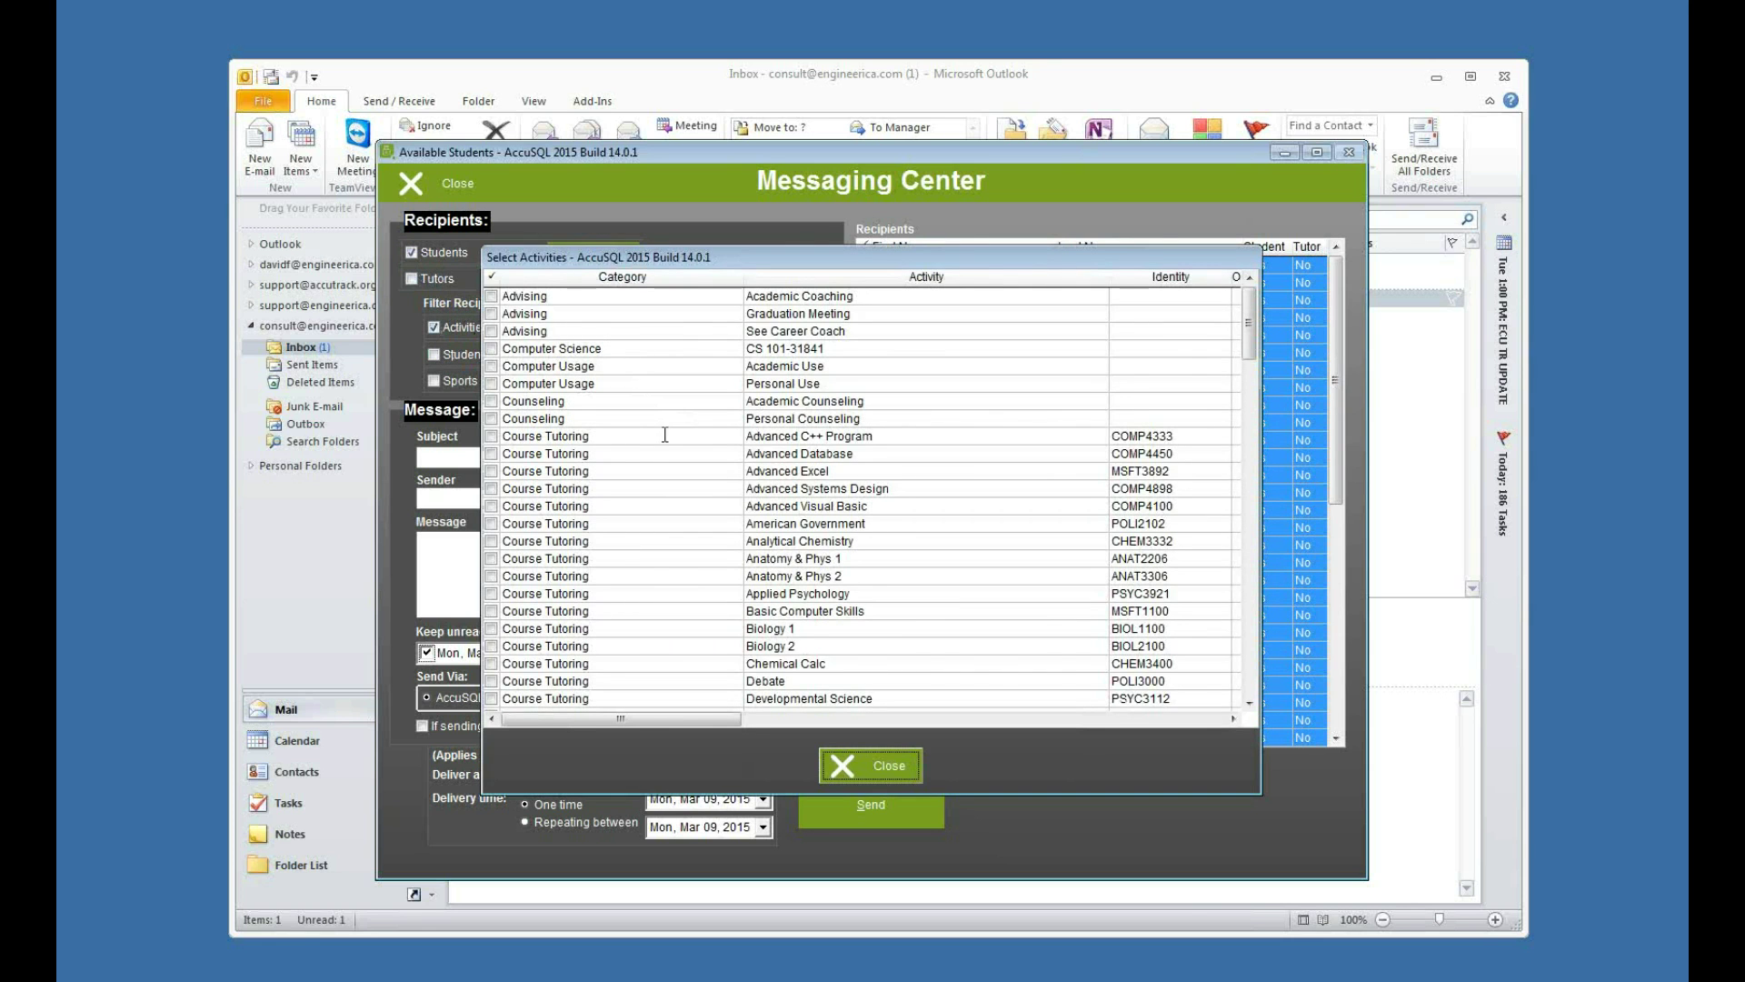
left_click(573, 300)
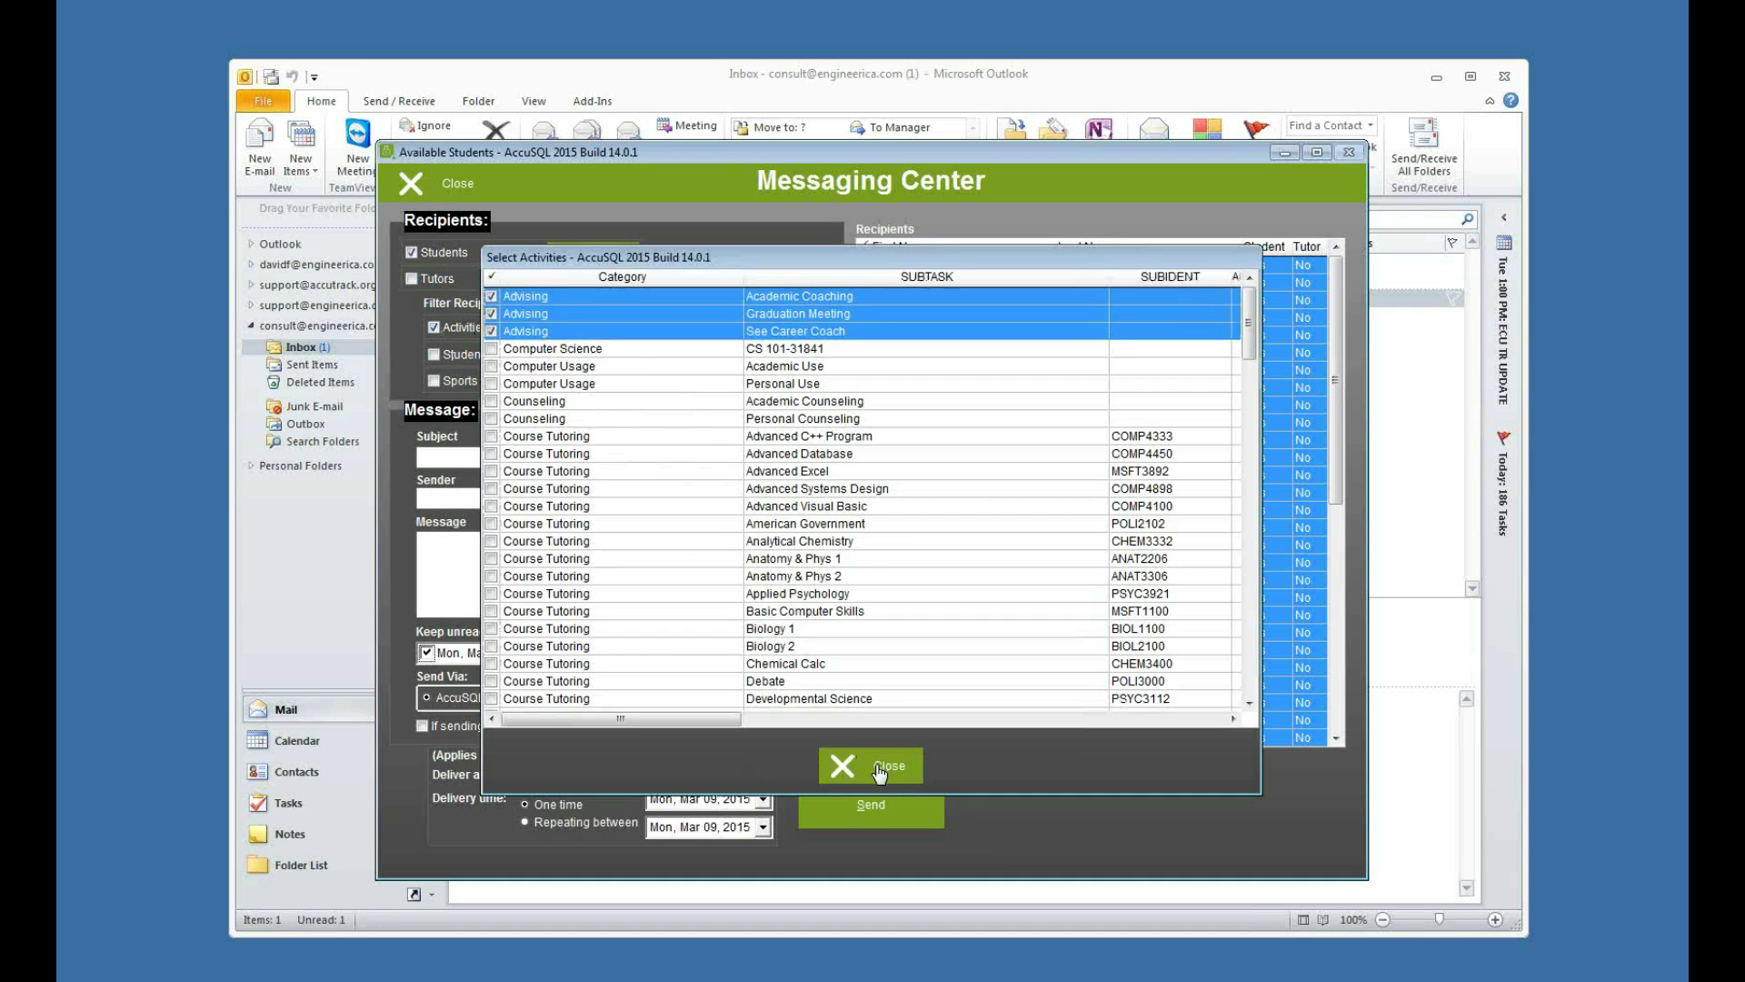
left_click(845, 765)
left_click(753, 270)
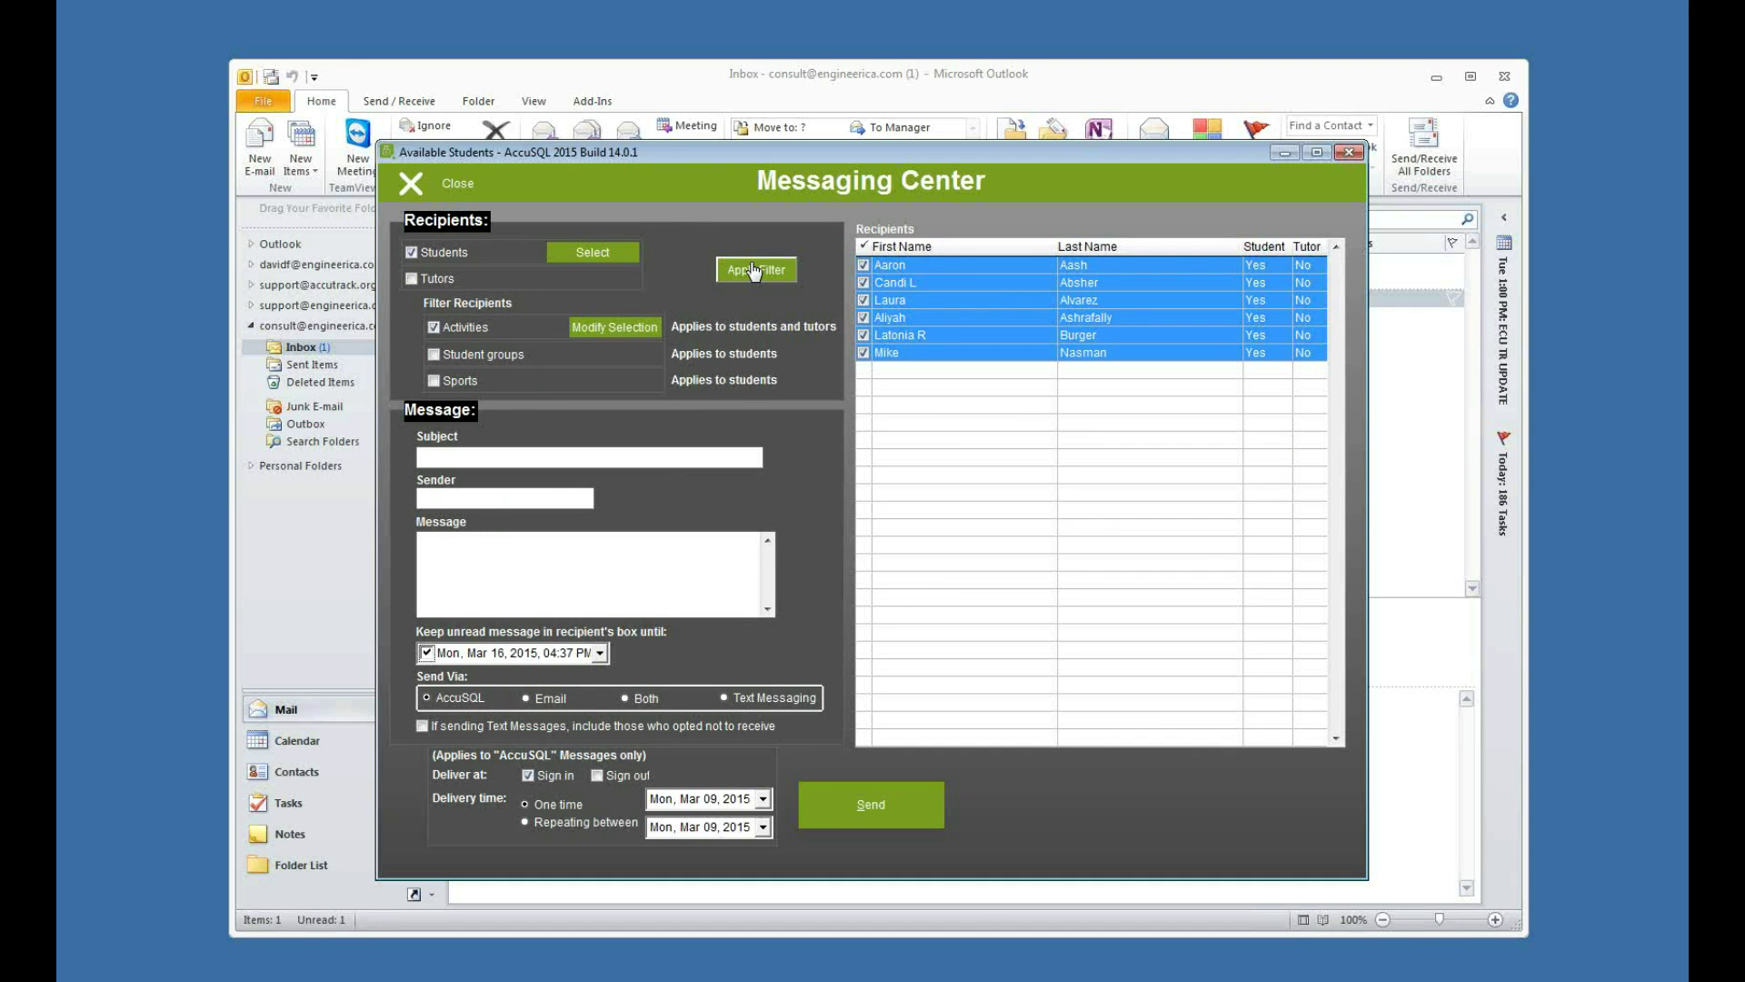
Review the activities selected for the recipient filter, exclude students from the recipients, and close the Messaging Center.
left_click(617, 329)
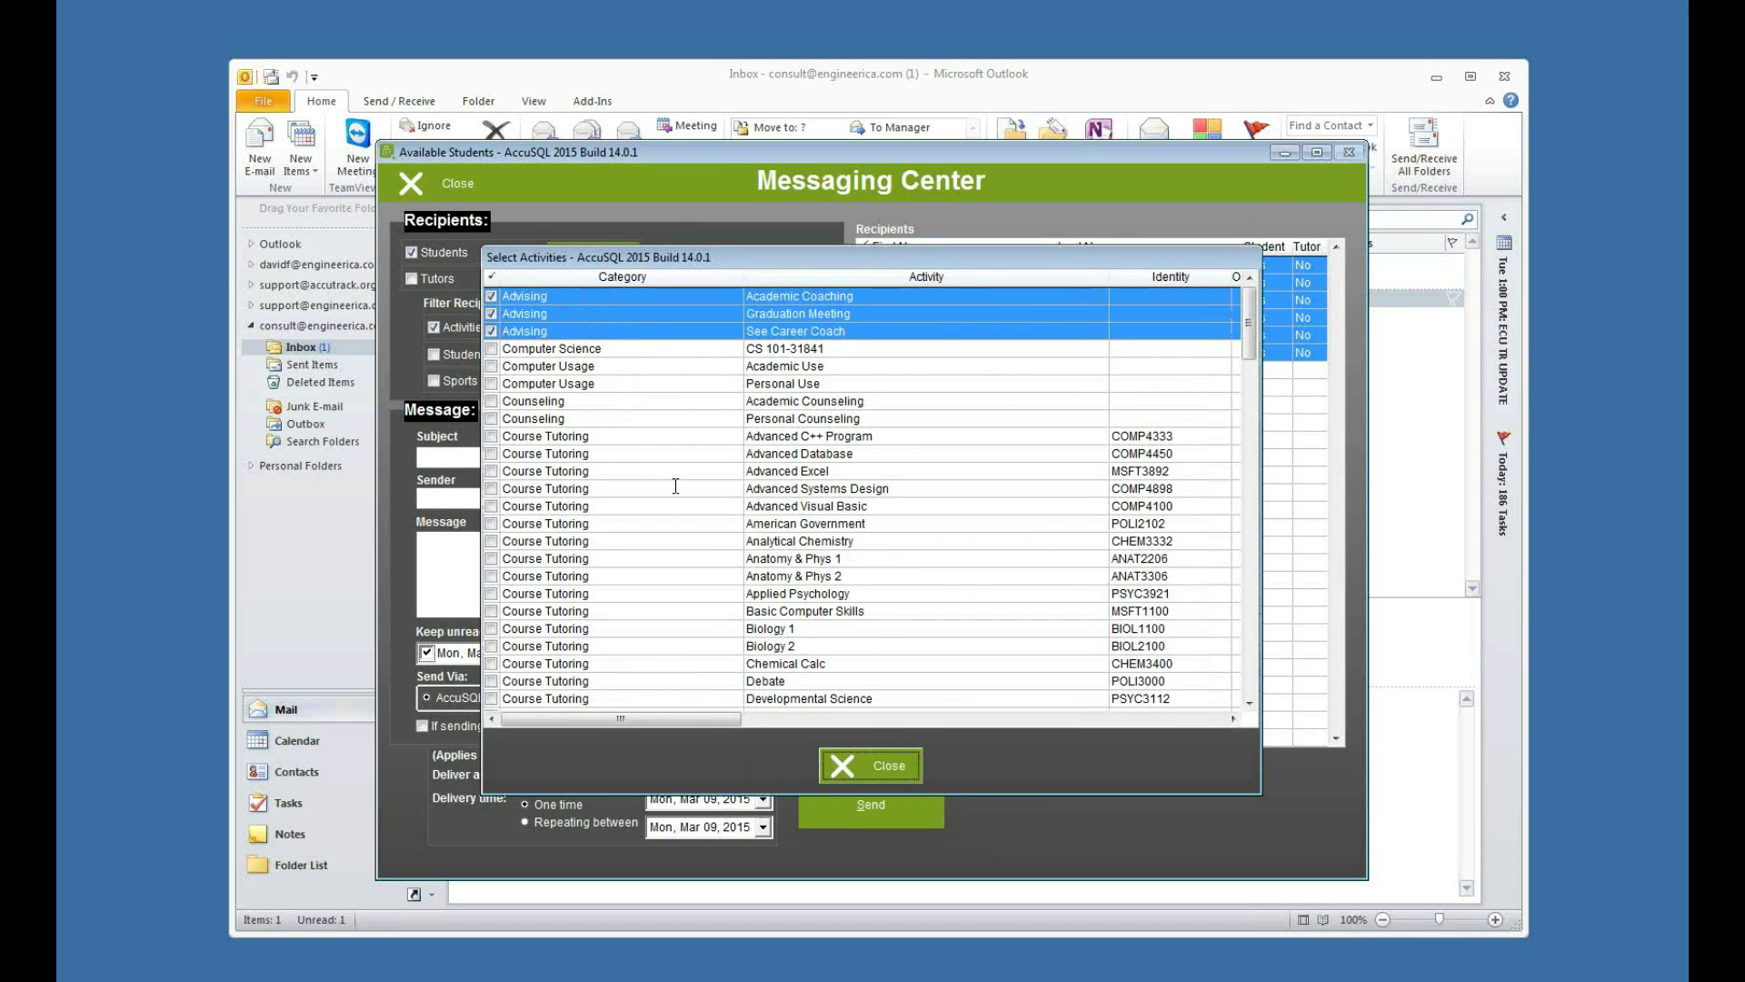
left_click(872, 767)
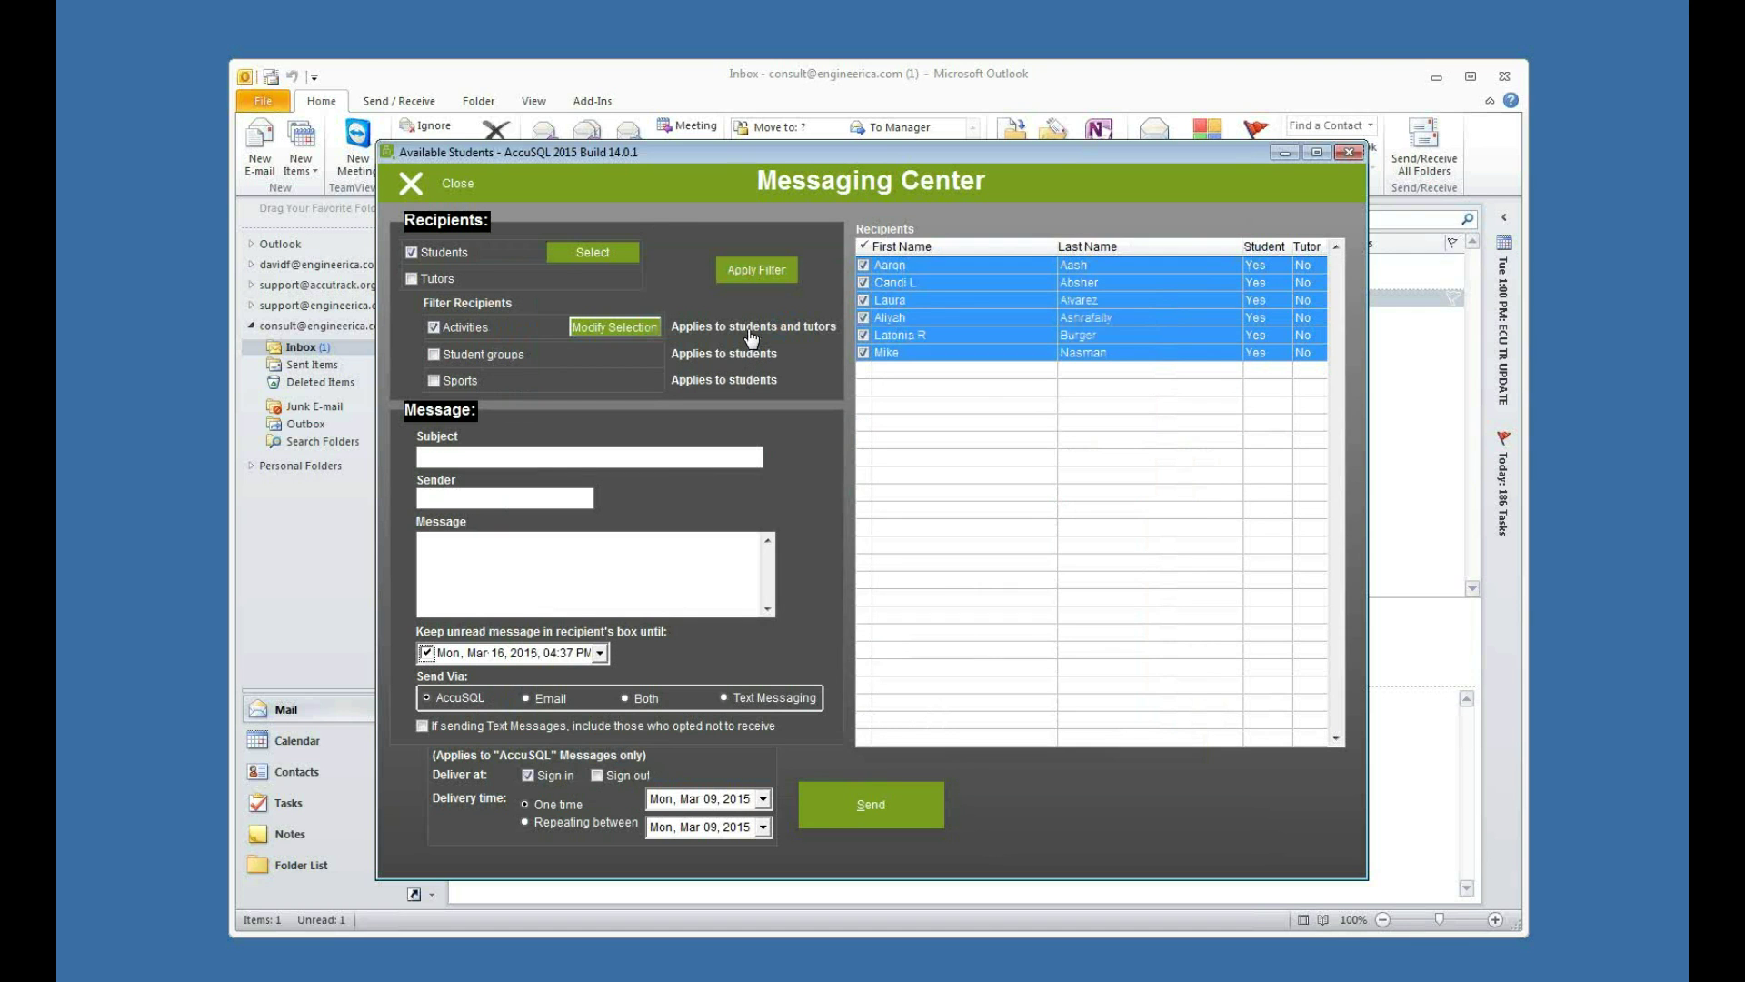
left_click(447, 254)
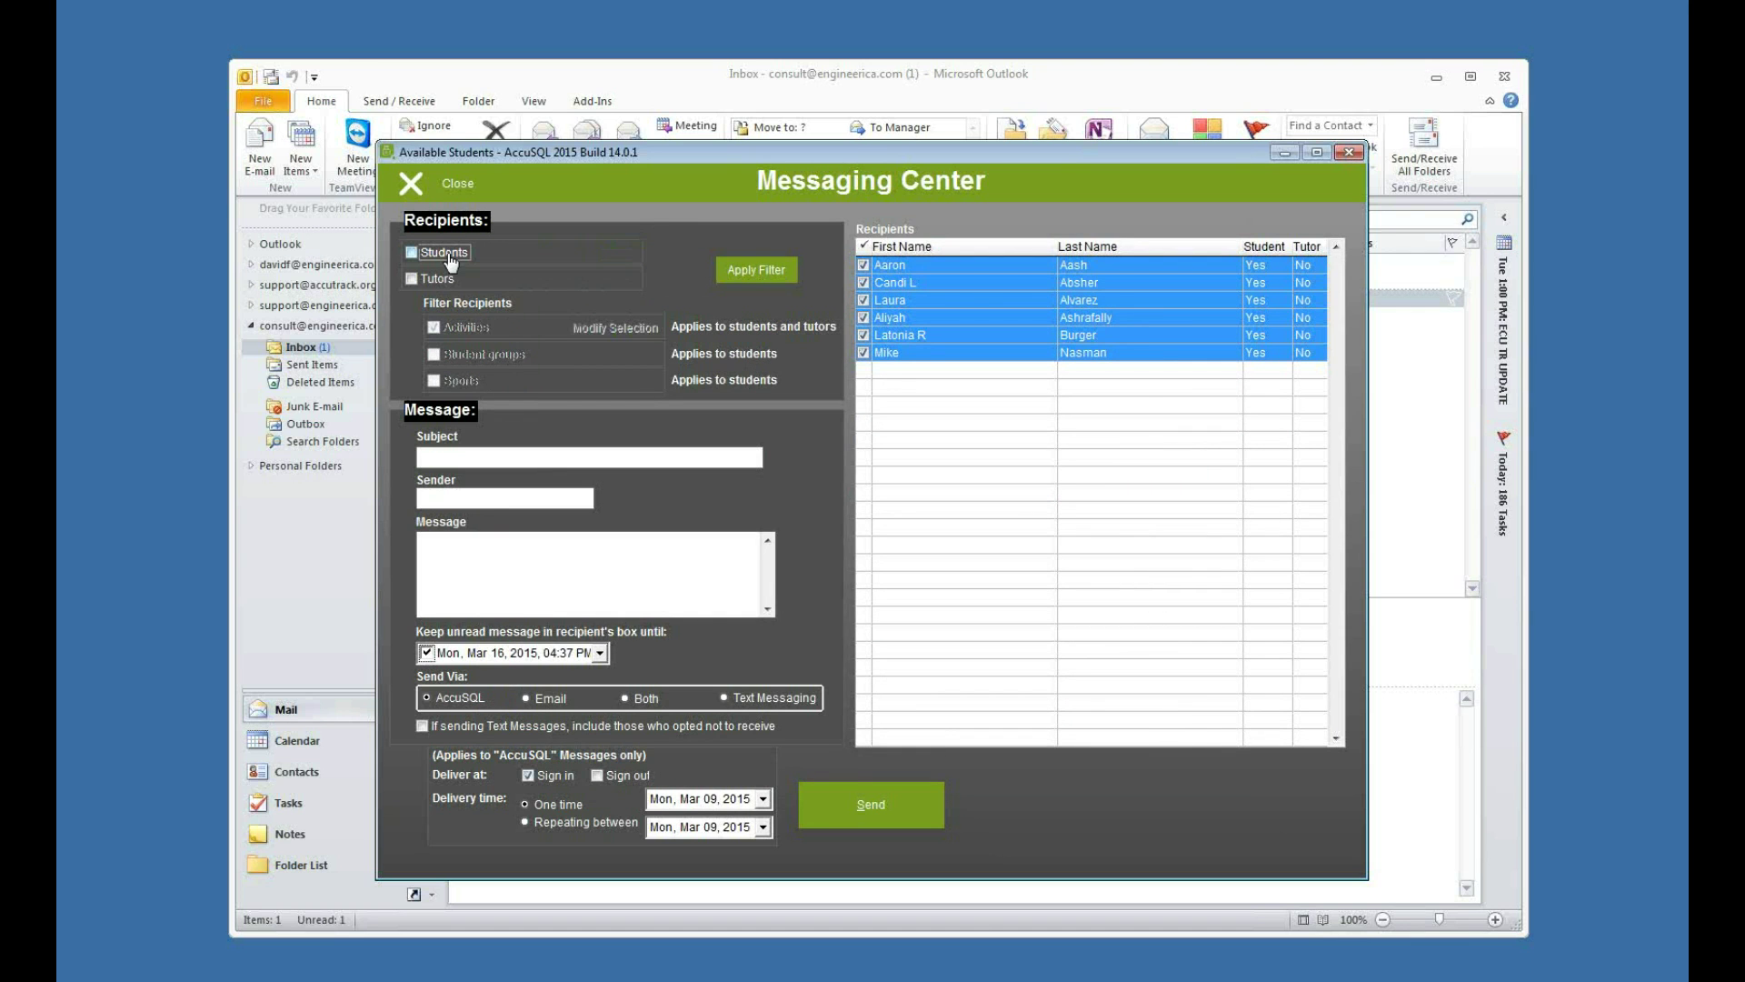
left_click(417, 184)
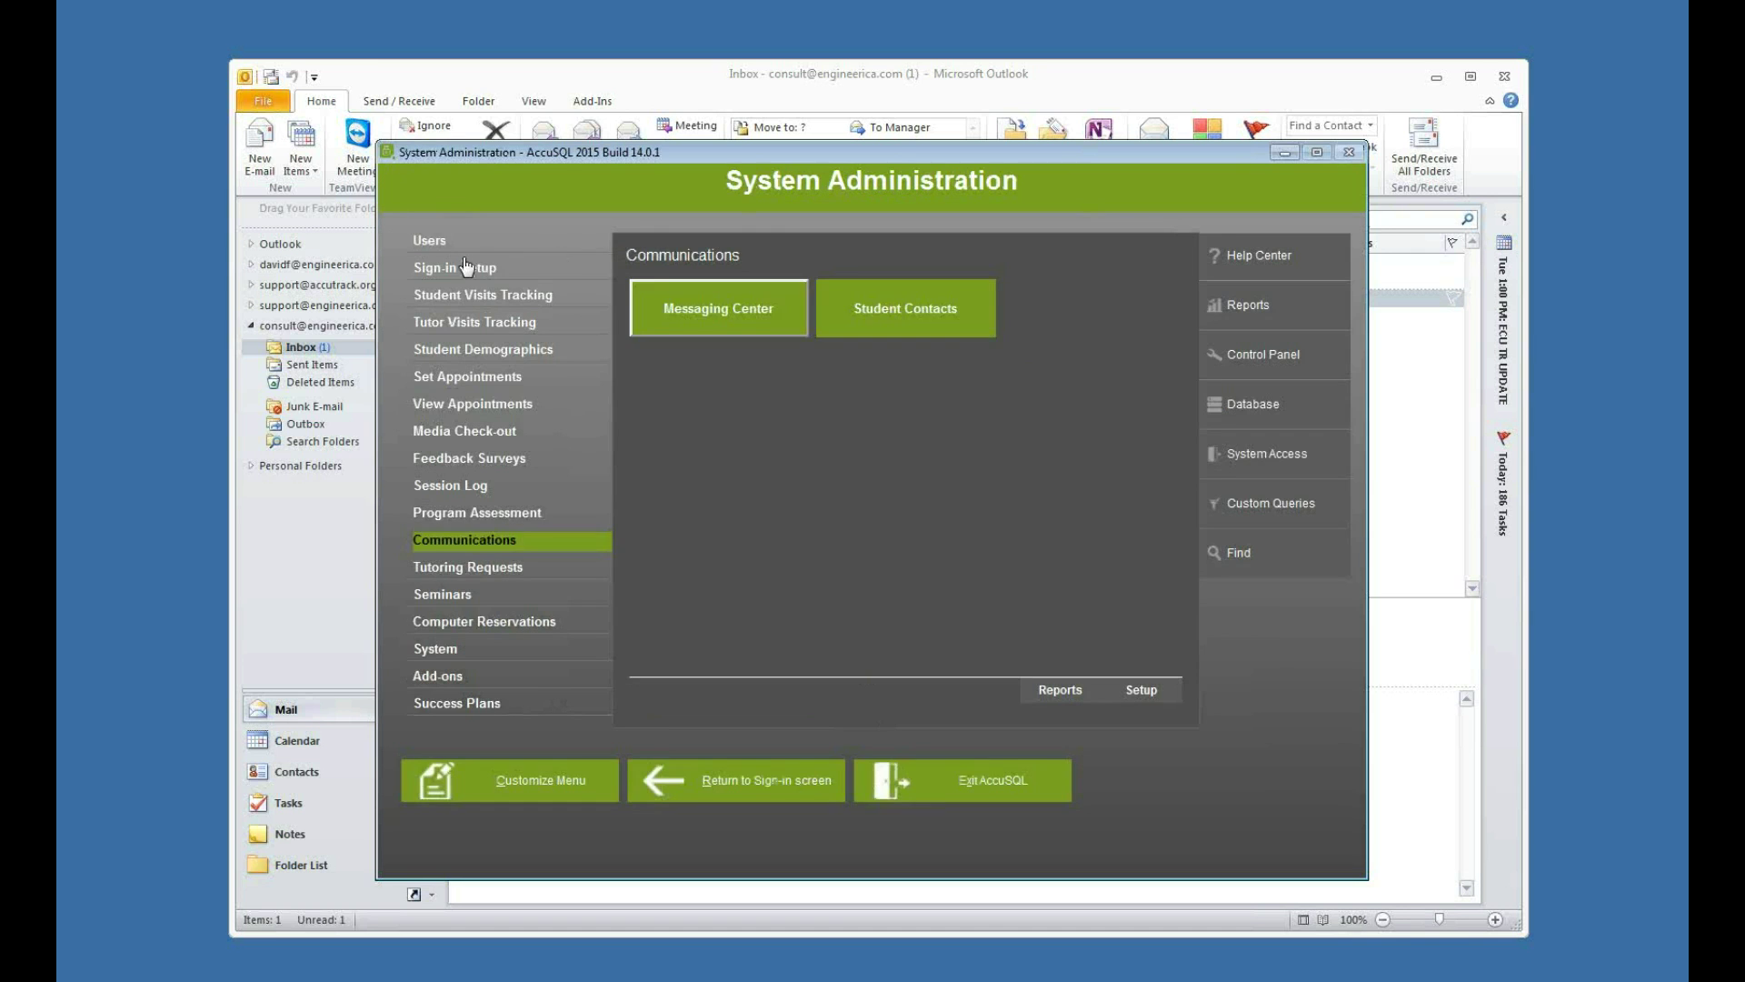
Look up the test student's record by student ID to check the e-mail and cell phone details, and close the record.
left_click(715, 309)
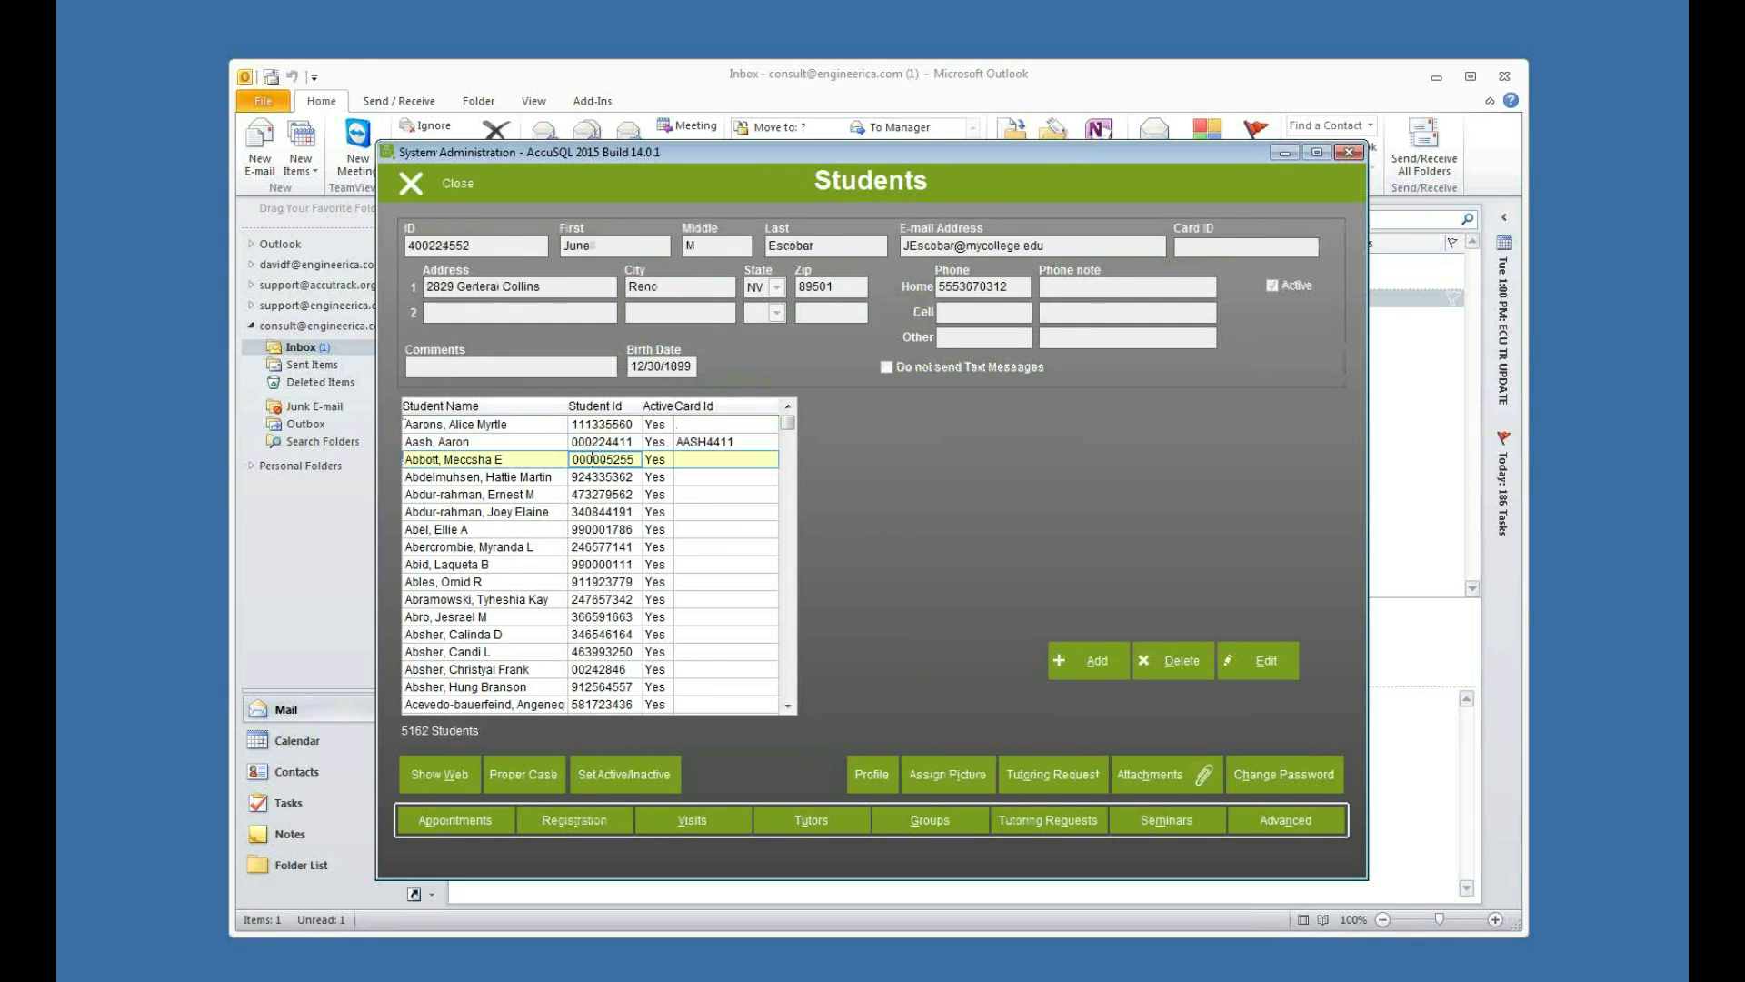
type("444444")
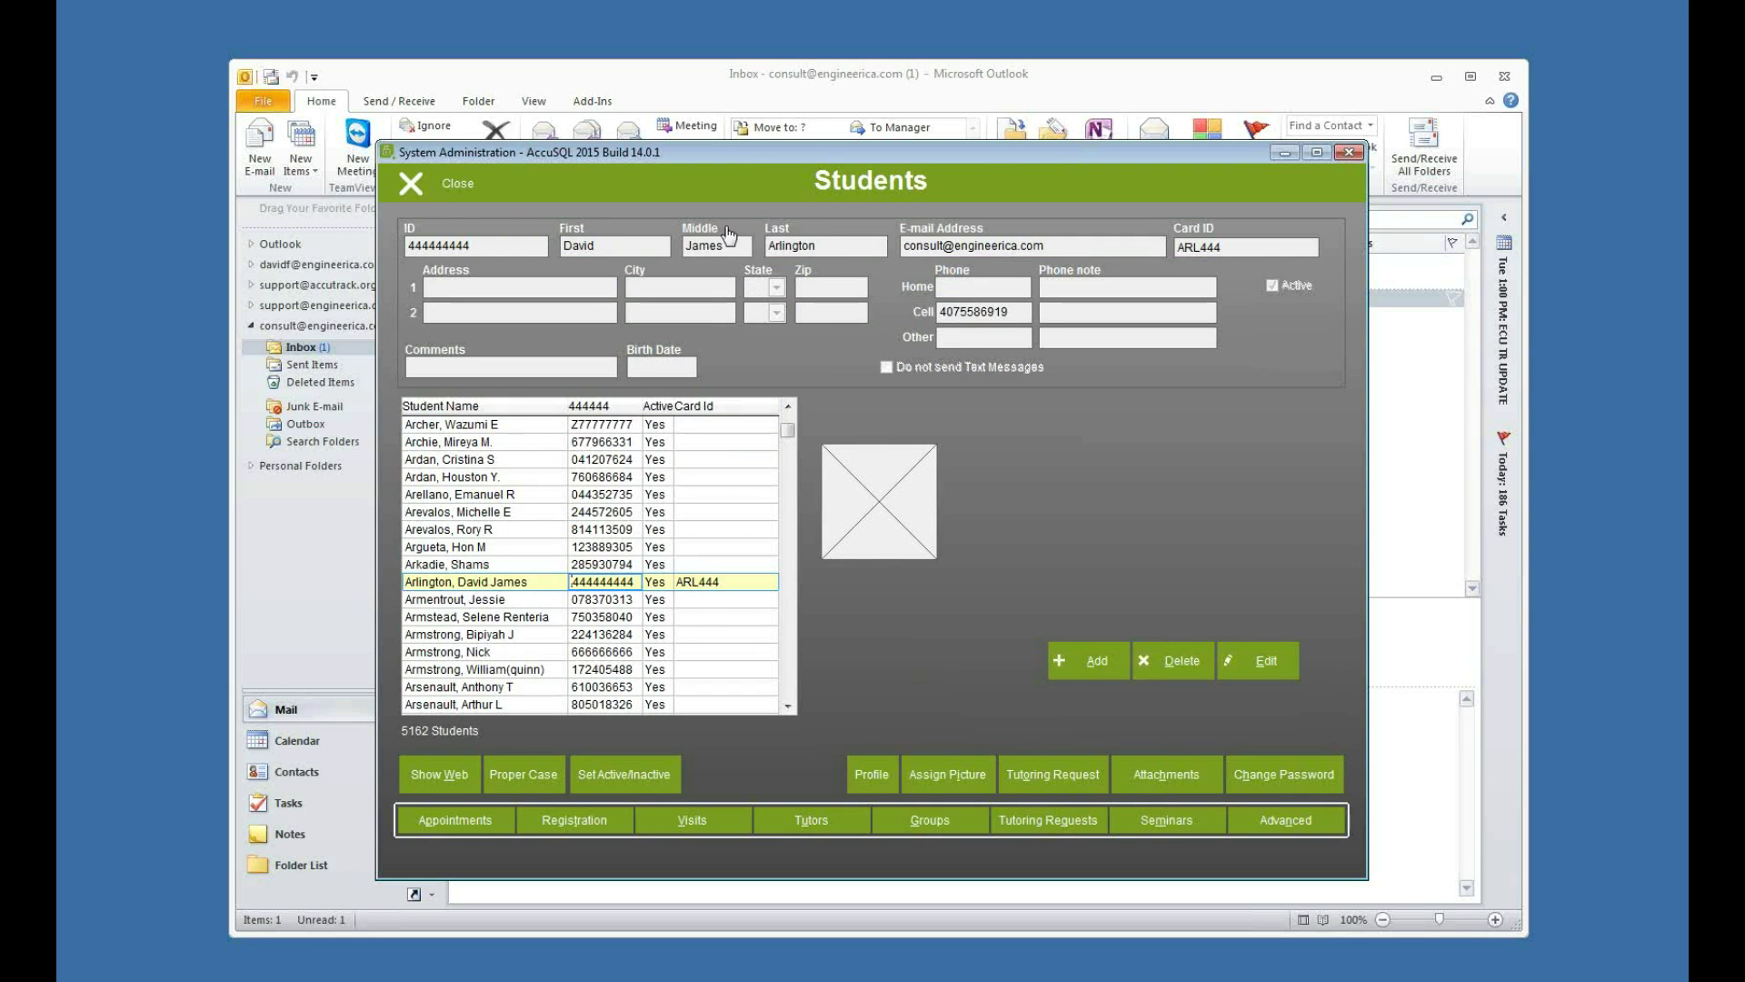
left_click(449, 184)
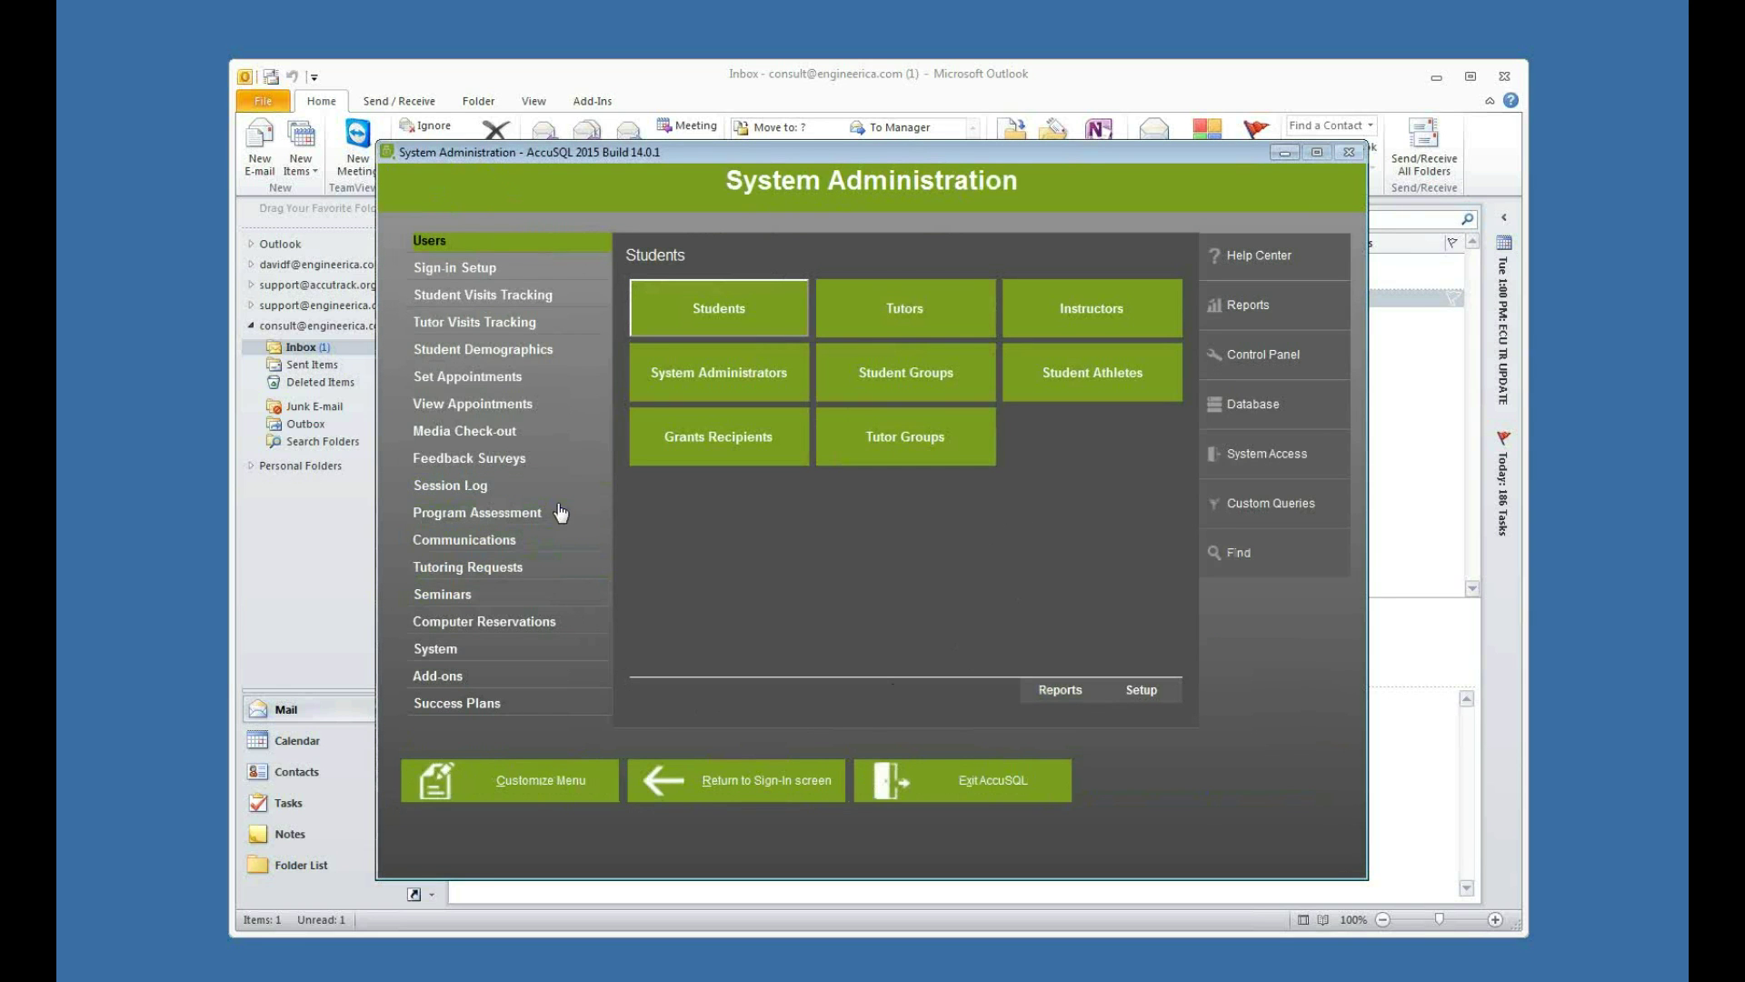
Reopen the Messaging Center from Communications and exclude tutors from the recipients.
left_click(545, 542)
left_click(747, 313)
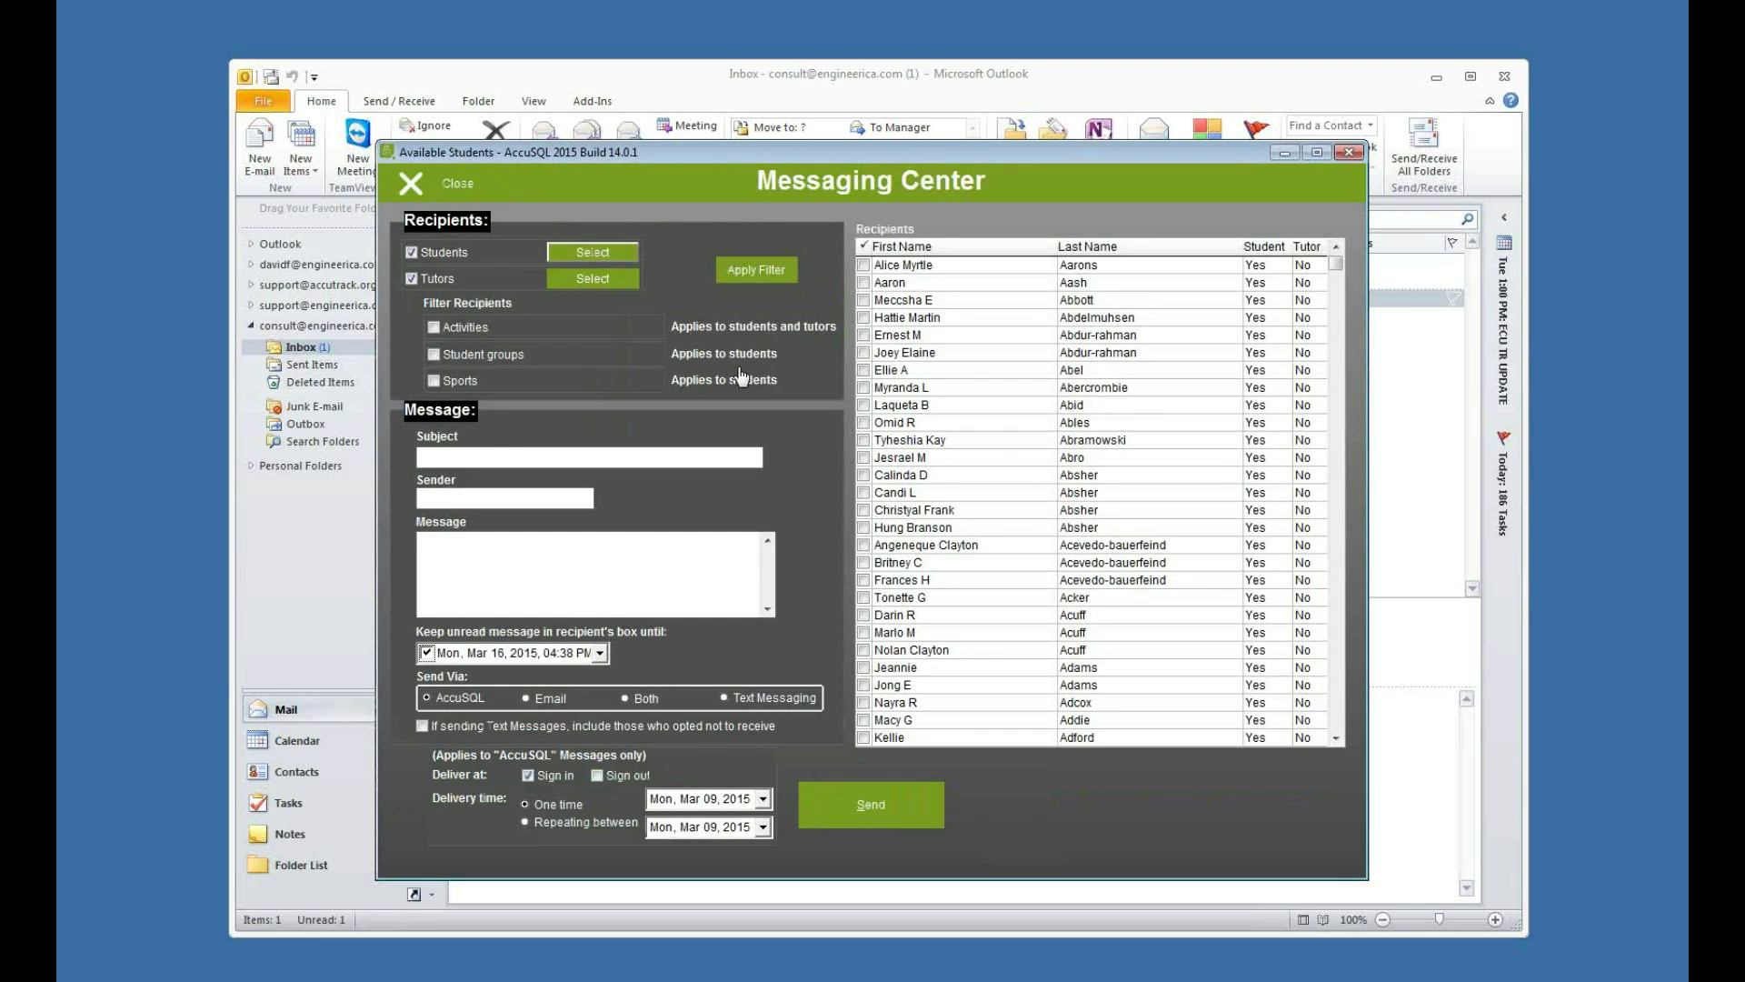
left_click(433, 280)
Find the test student by ID in the student selection, include only that student, and apply the recipient filter.
left_click(592, 257)
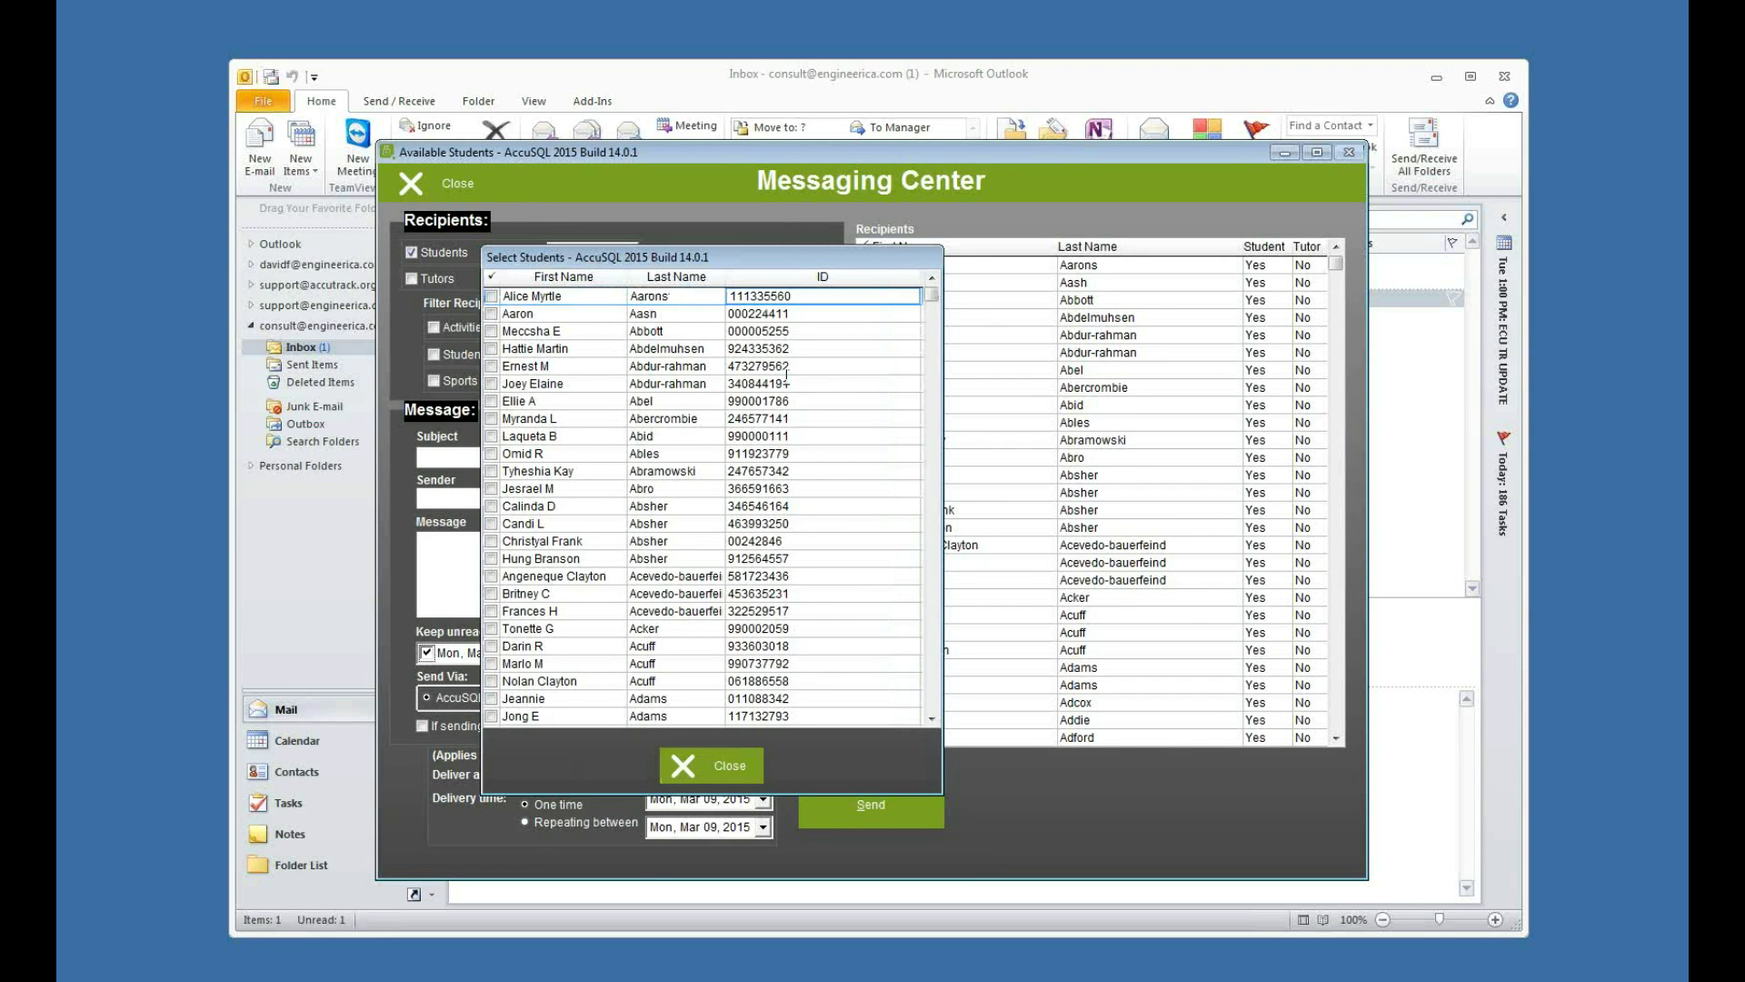
type("444444444")
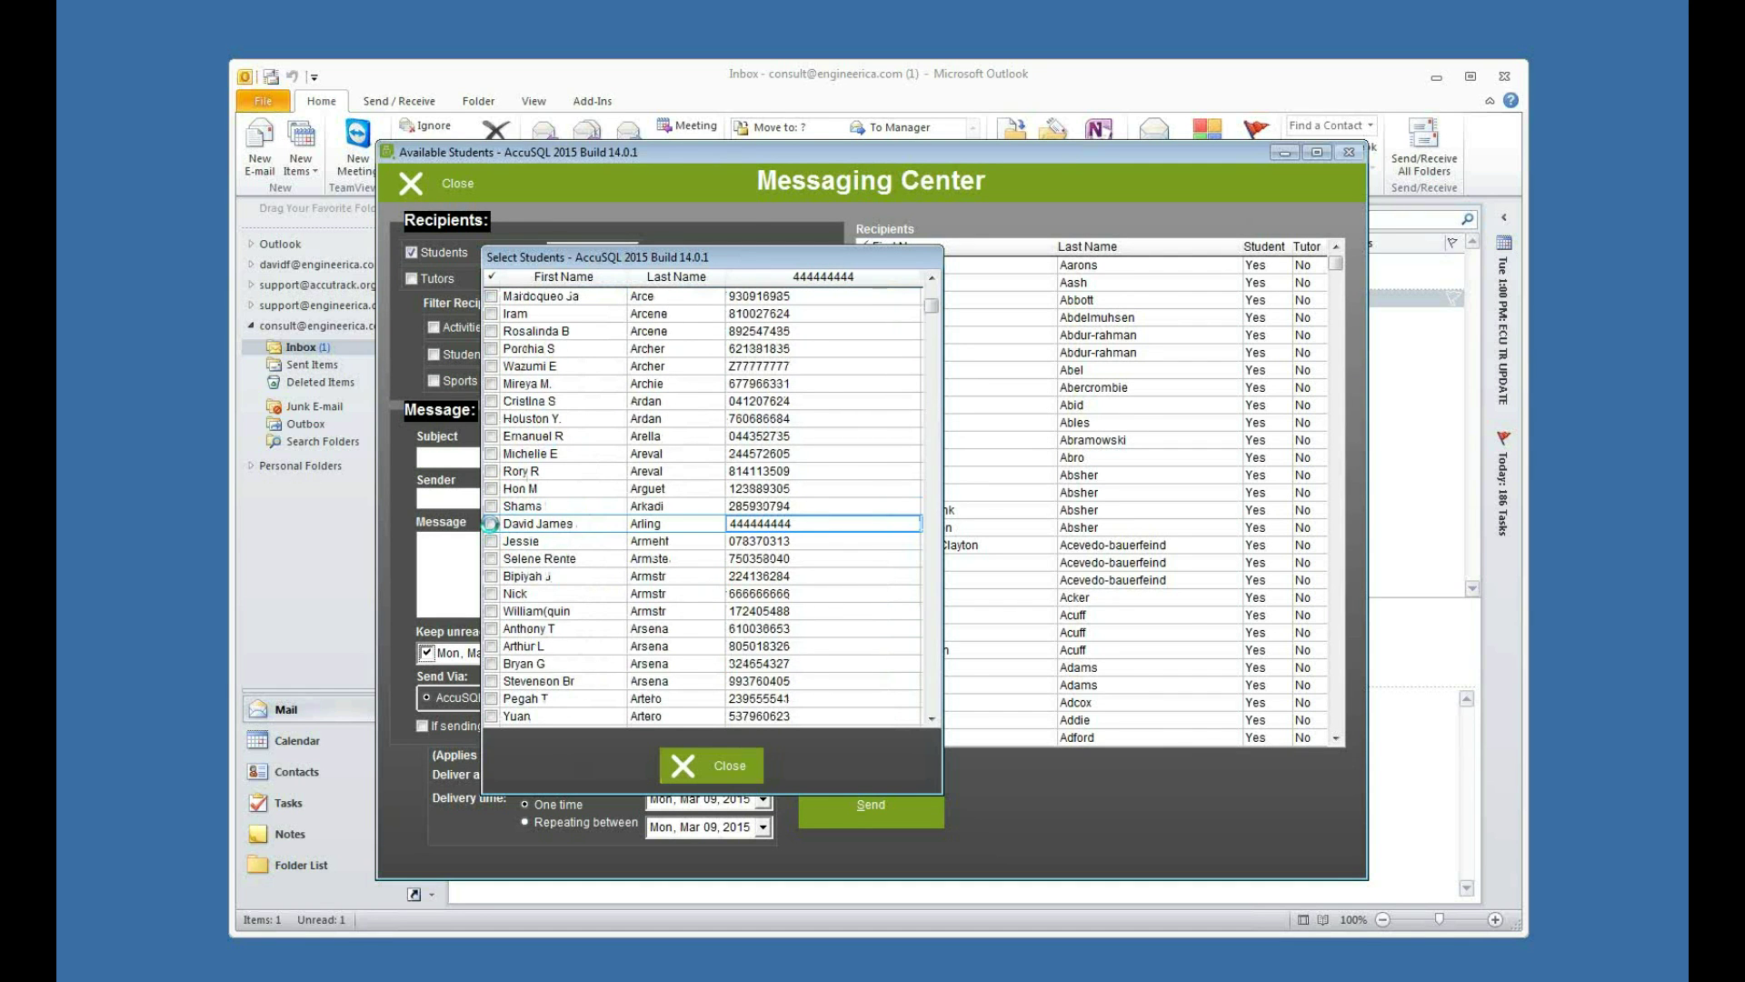
left_click(491, 524)
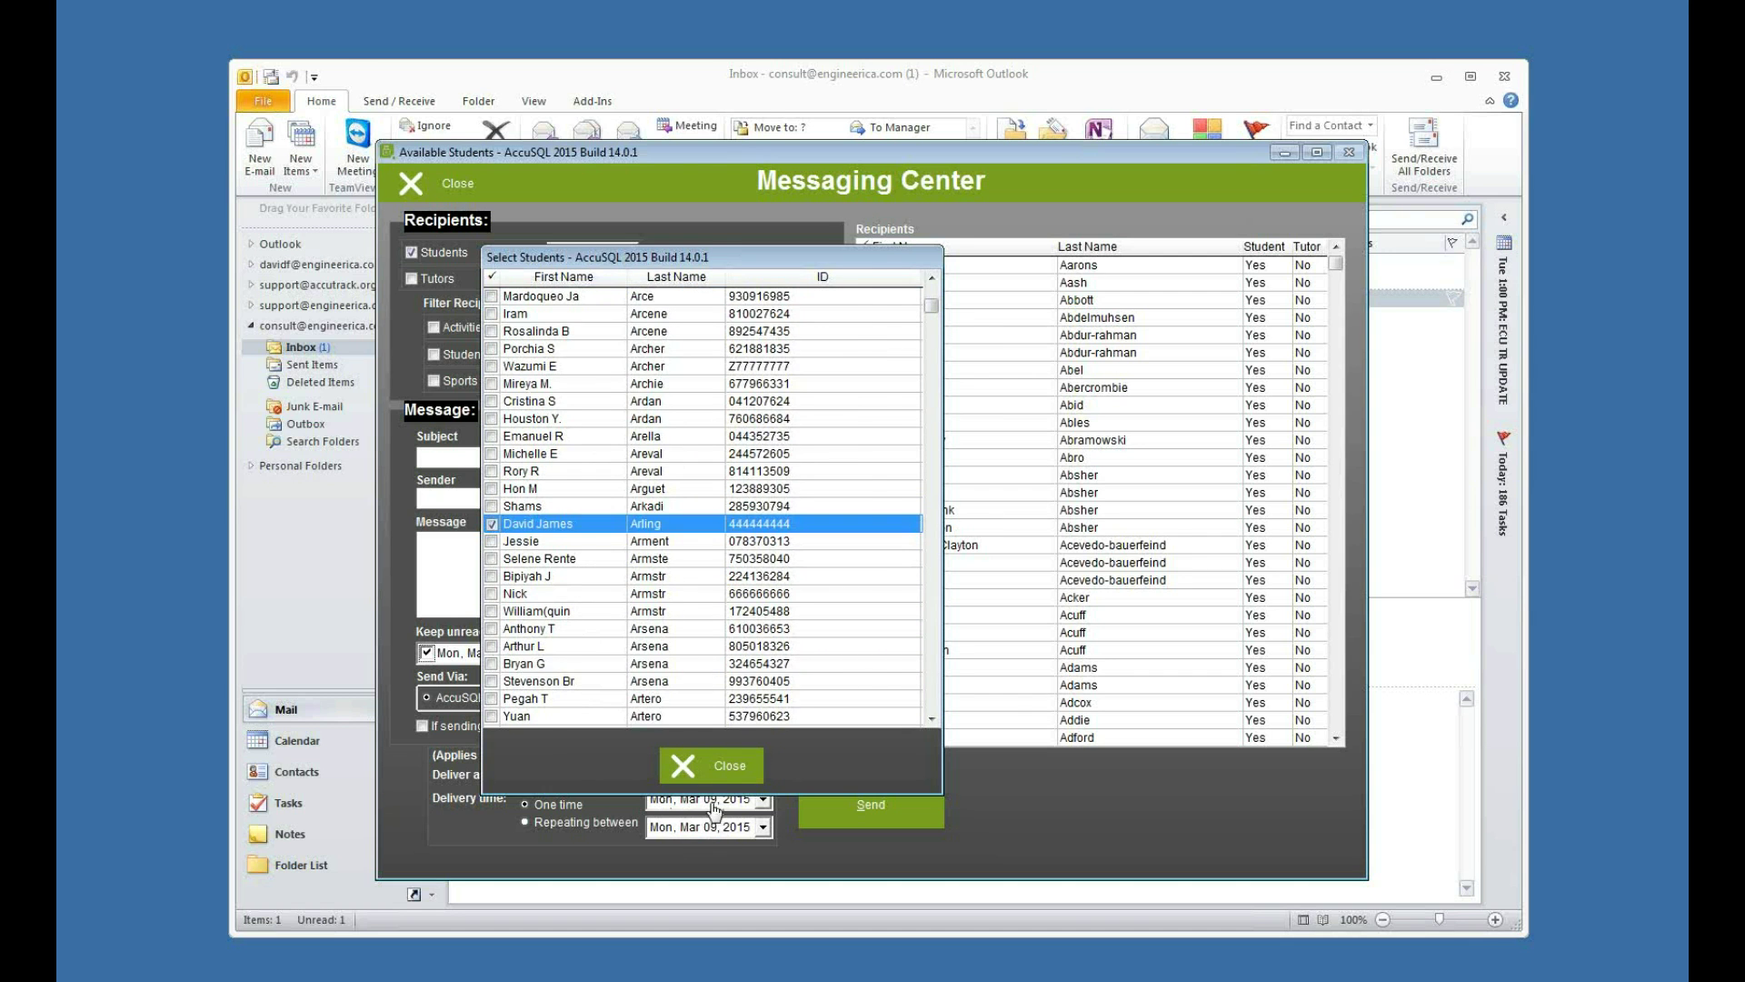
left_click(712, 766)
left_click(753, 273)
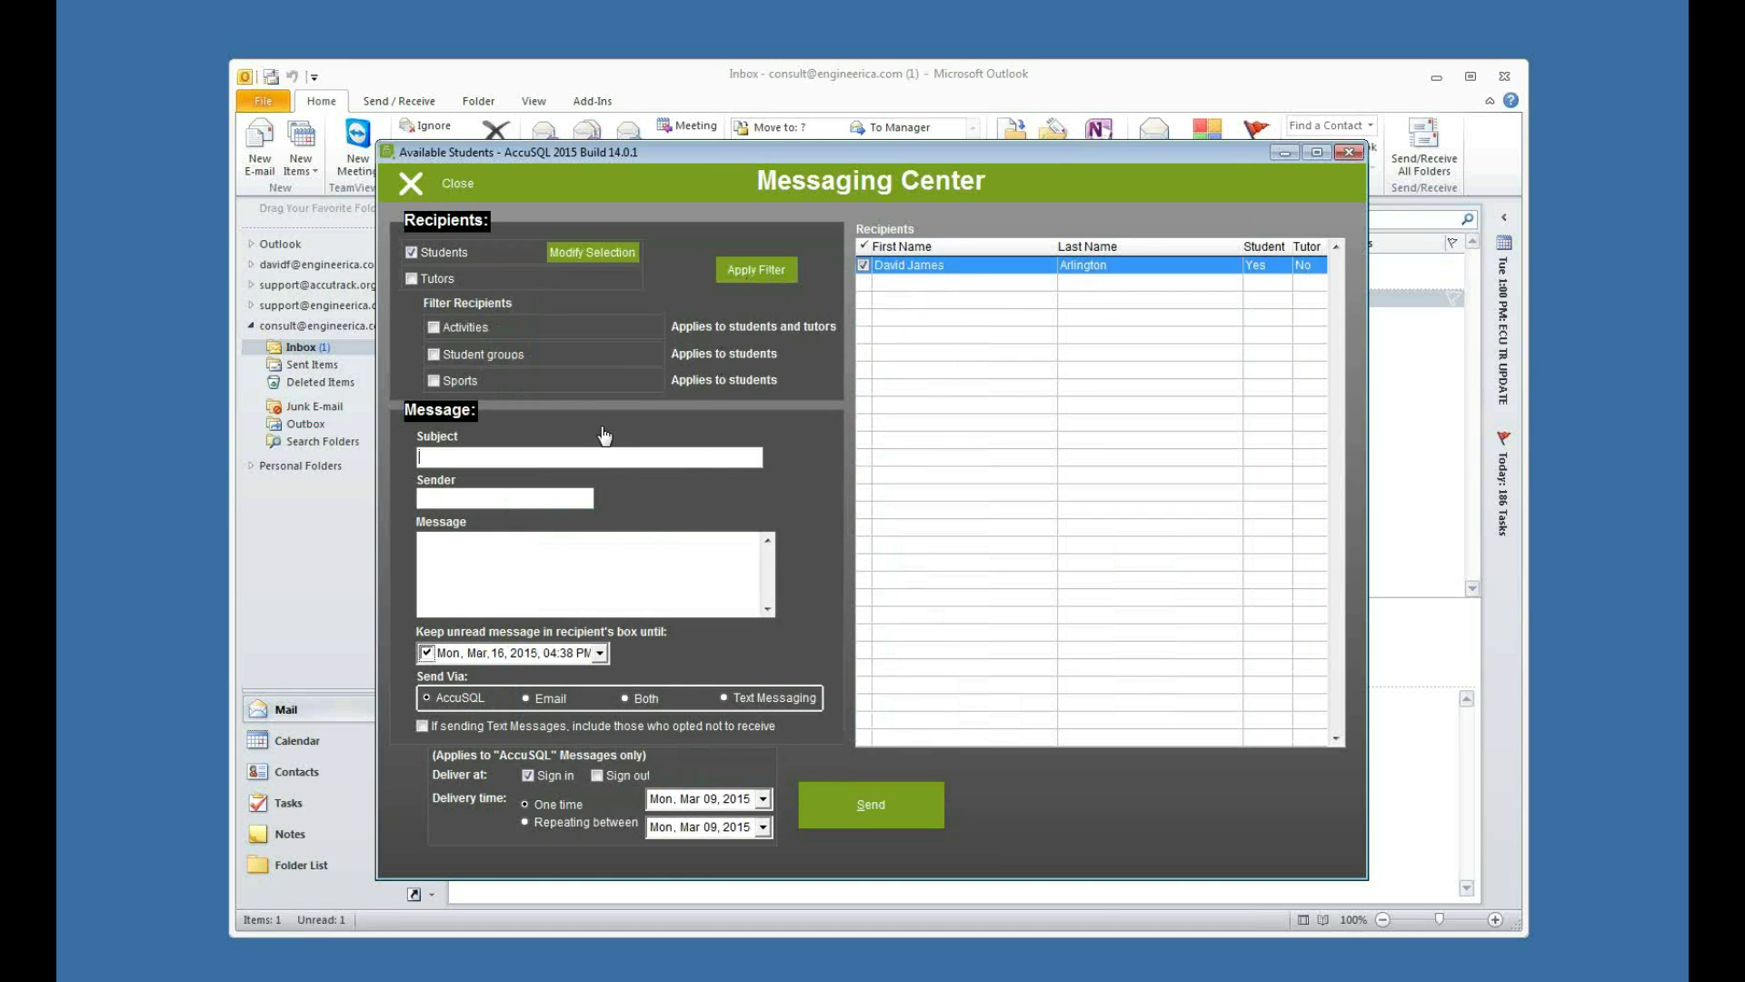
Compose a message with subject "Here is the message", the sender's first name, and body "here is the text of message".
left_click(605, 458)
type("Here is the message")
left_click(526, 498)
type("David")
left_click(571, 564)
type("here is the text of")
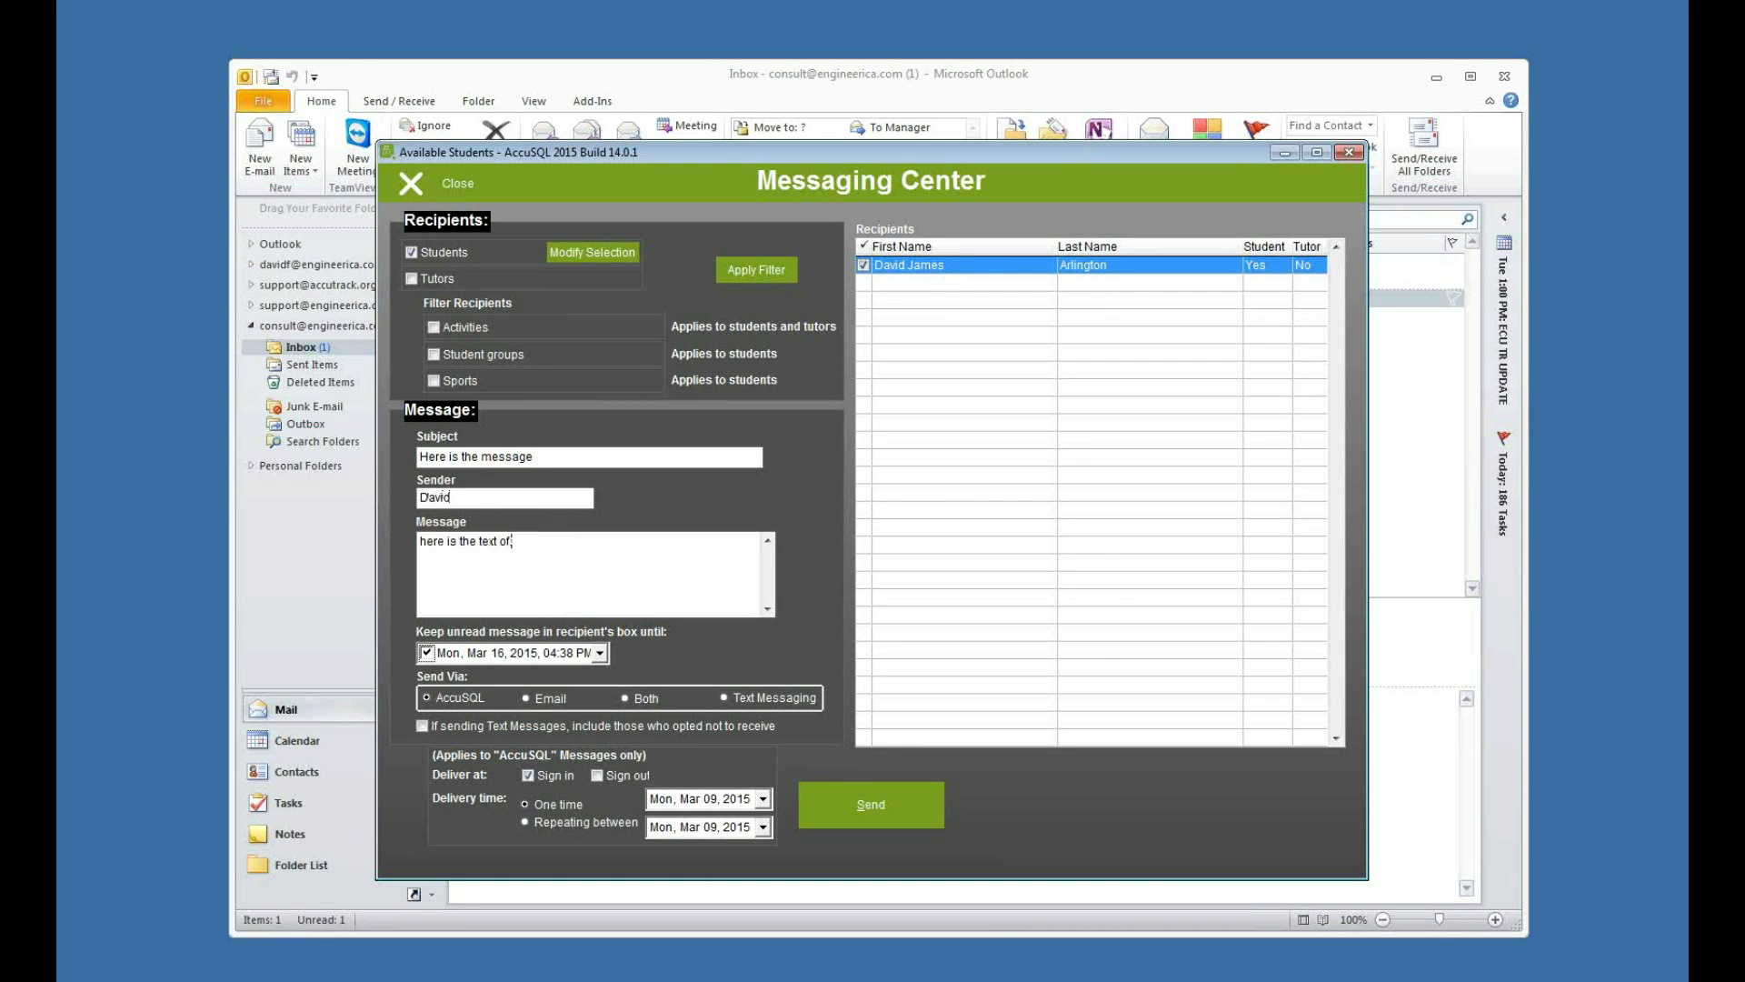
type(" message")
Set the delivery method to Both and send the message to the selected student.
left_click(625, 697)
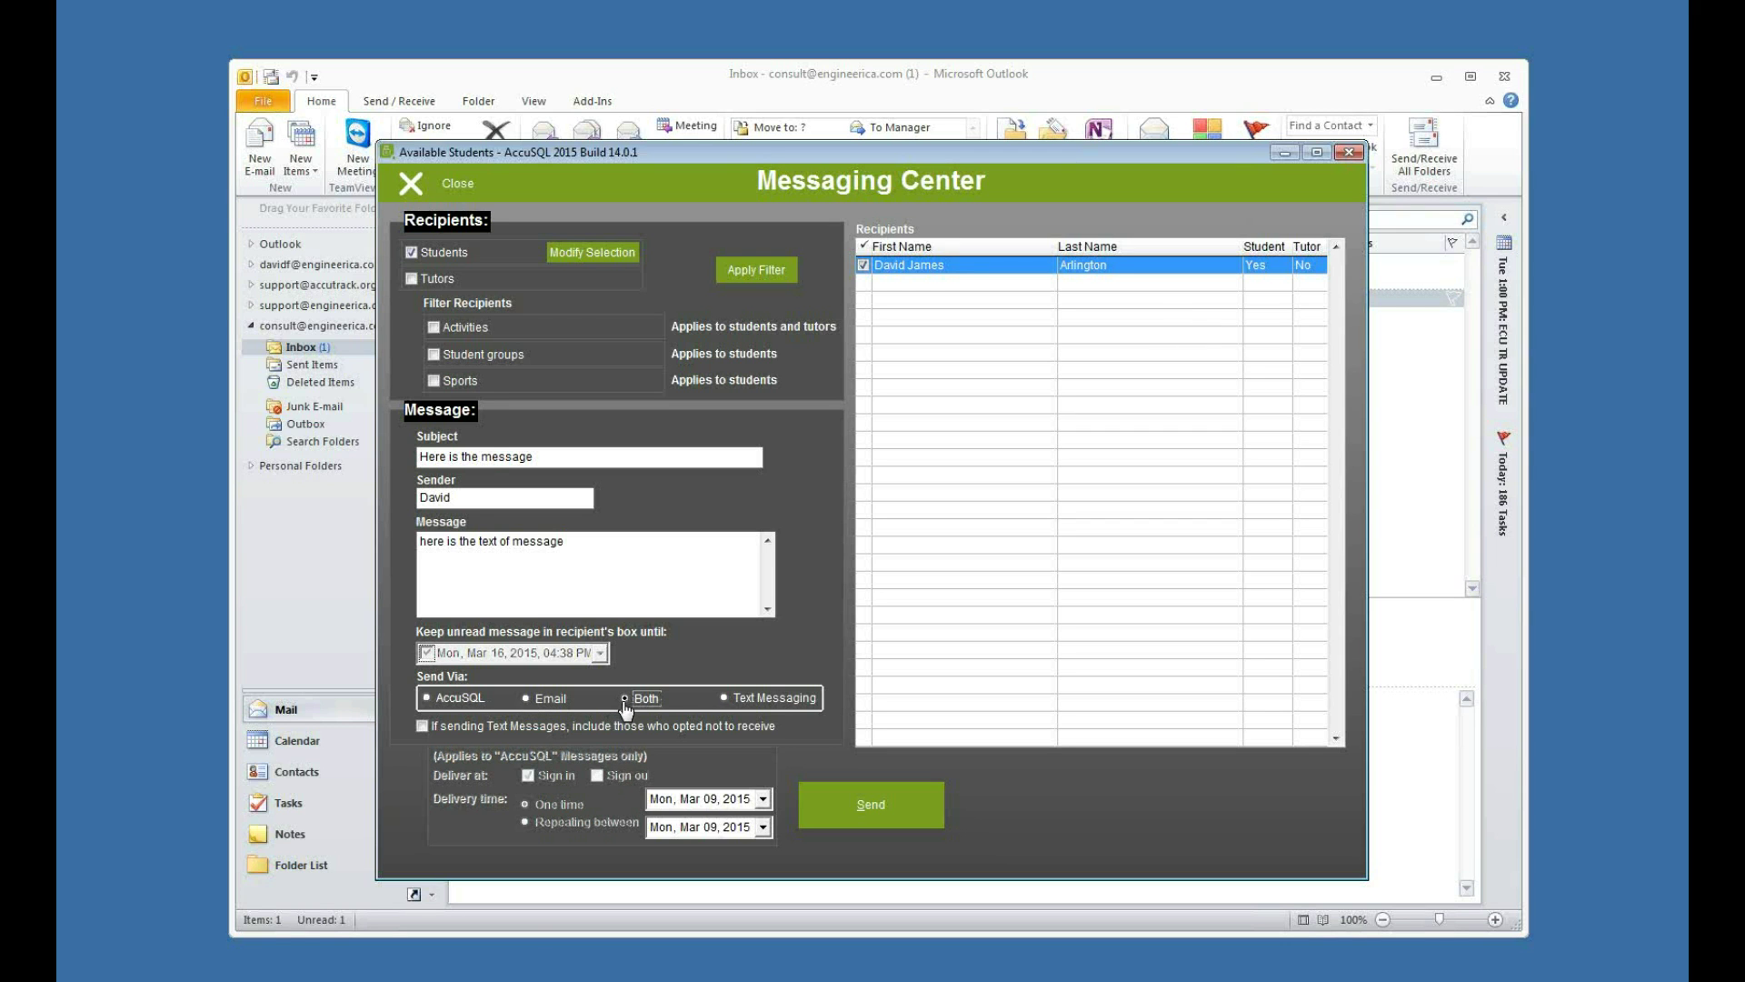
left_click(724, 698)
left_click(626, 700)
left_click(866, 809)
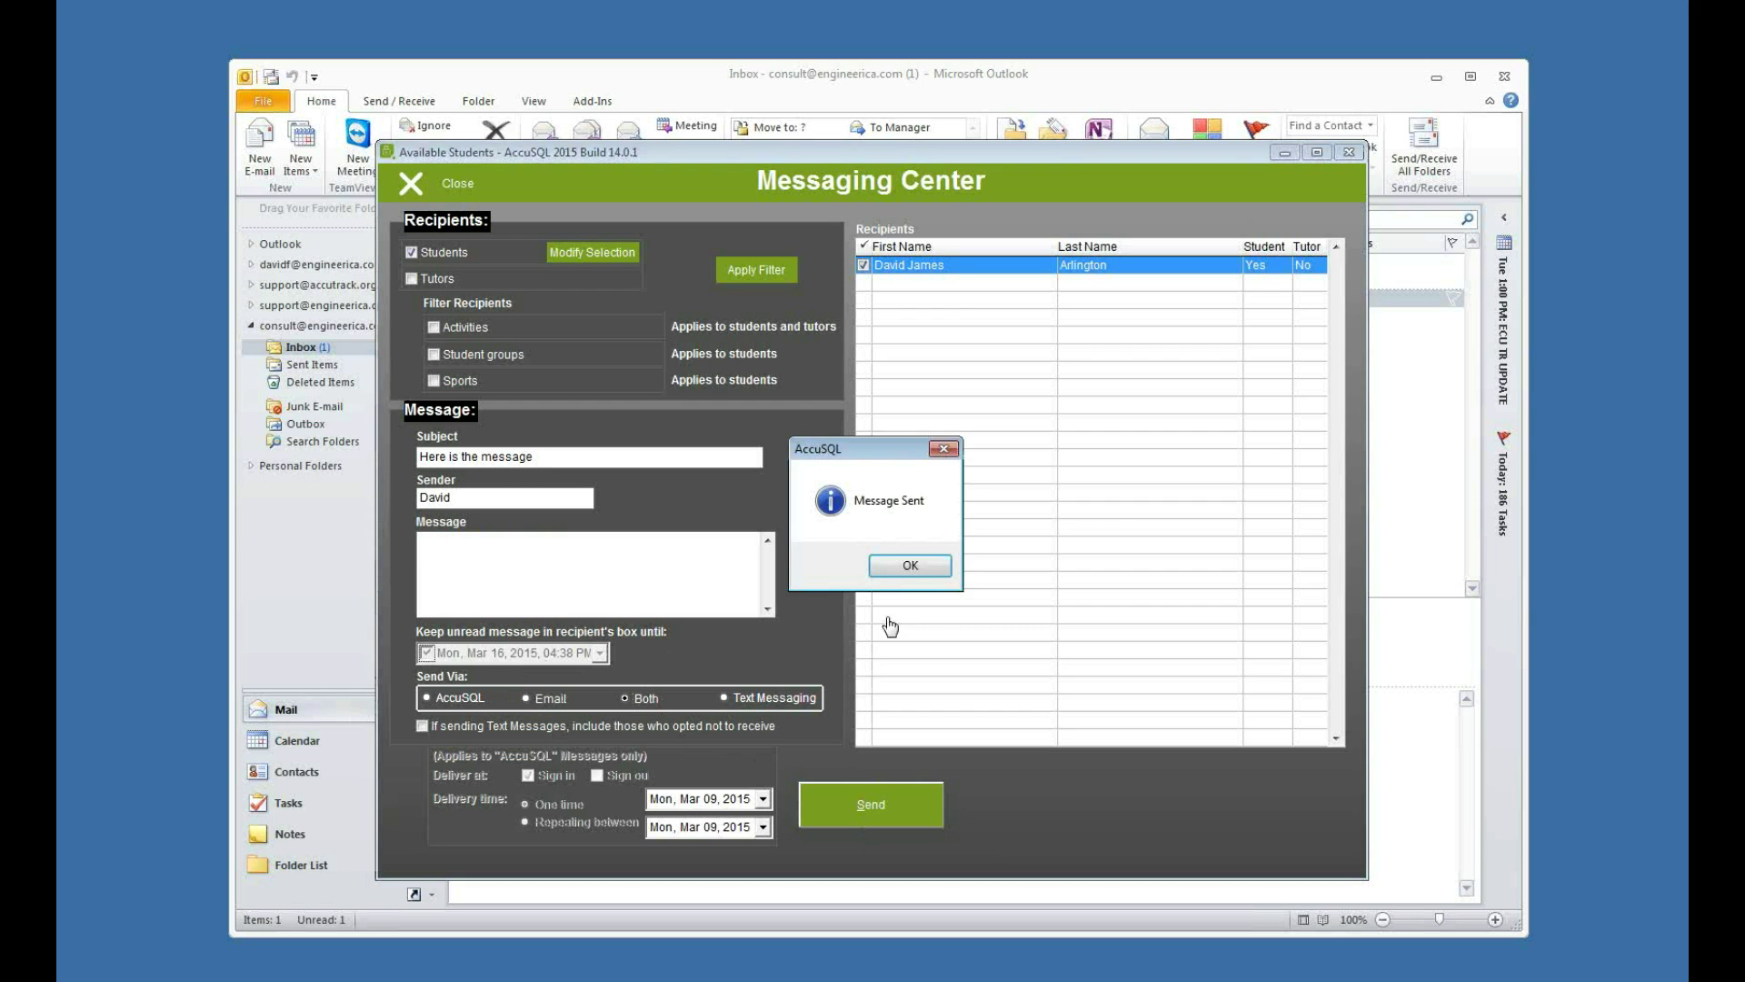
left_click(905, 567)
Close the Messaging Center and switch to Outlook to check the inbox for the message.
left_click(451, 188)
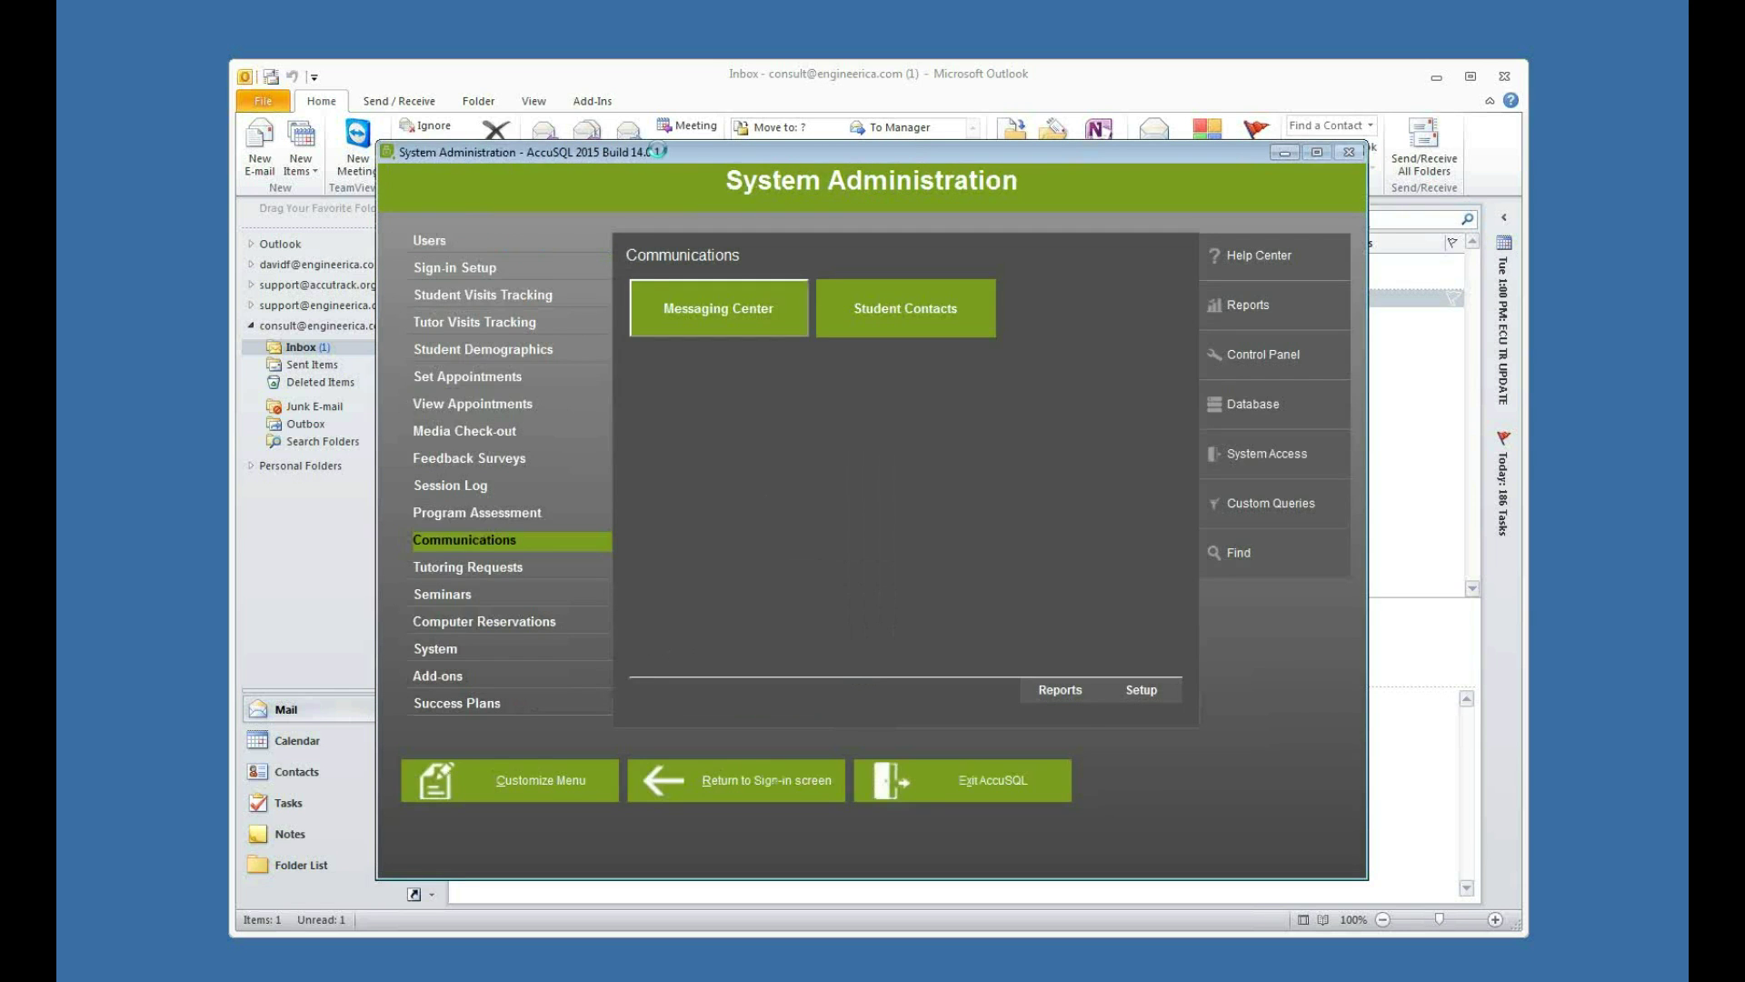
left_click(665, 102)
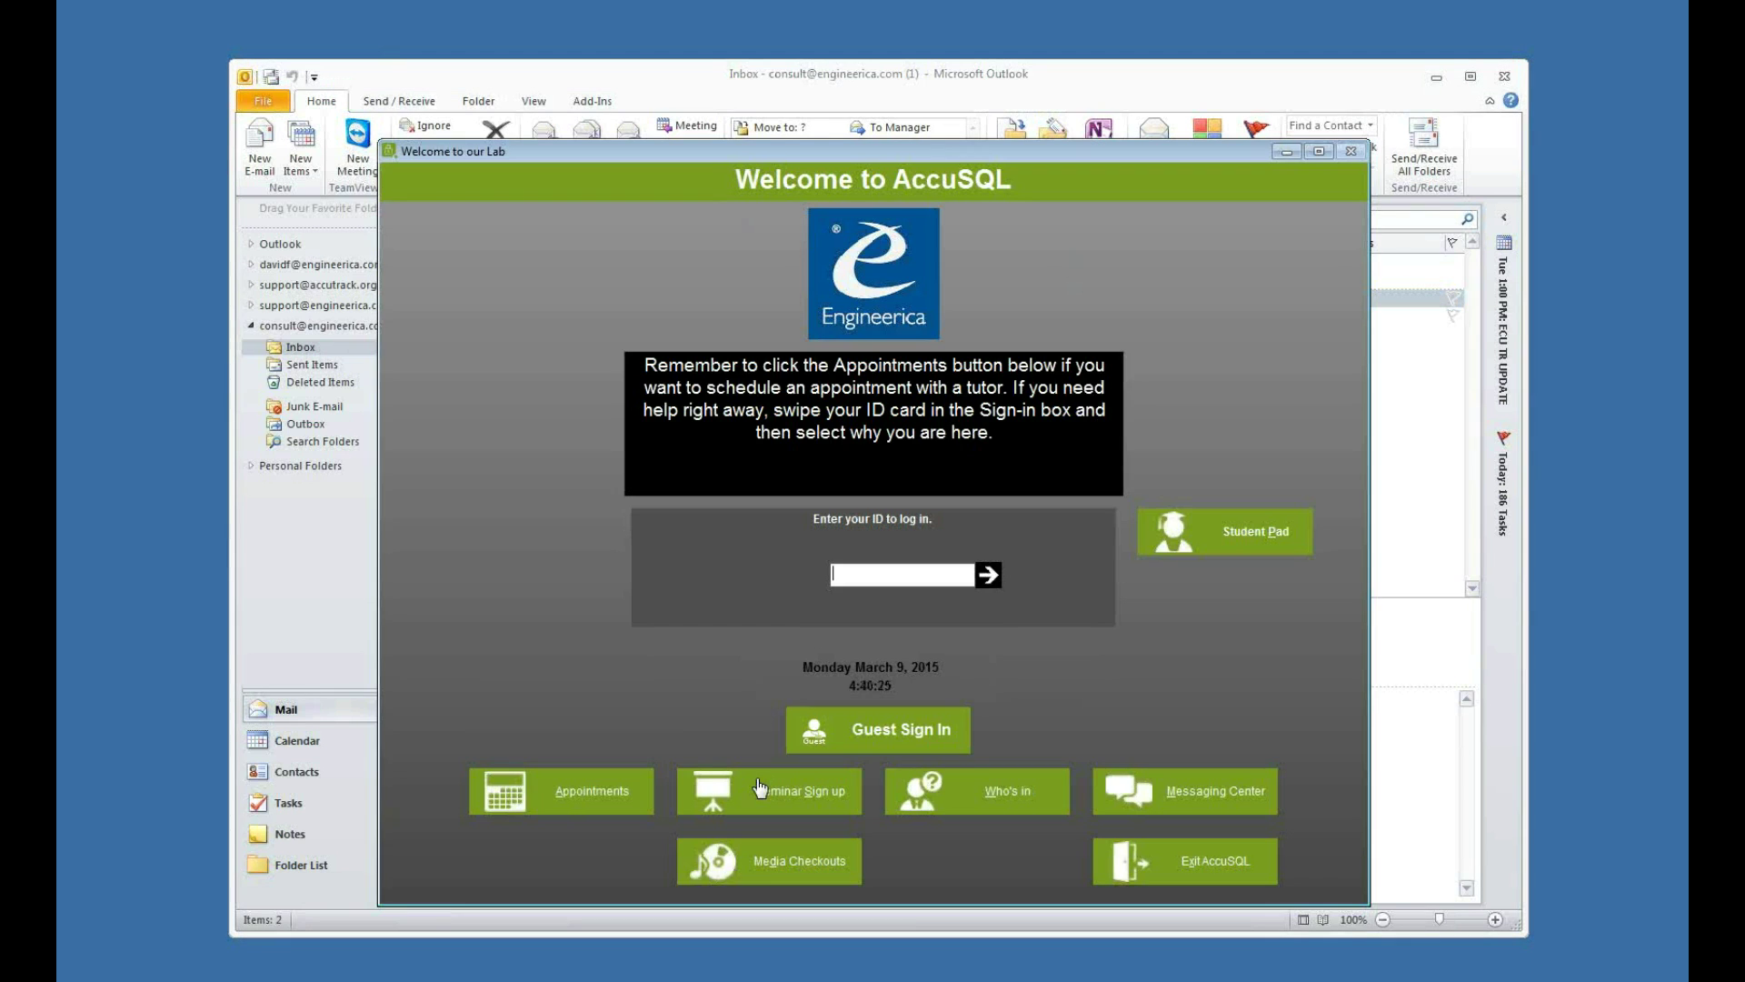
Sign in at the AccuSQL welcome screen with the student's ID and view the received messages.
type("444444444")
key("Return")
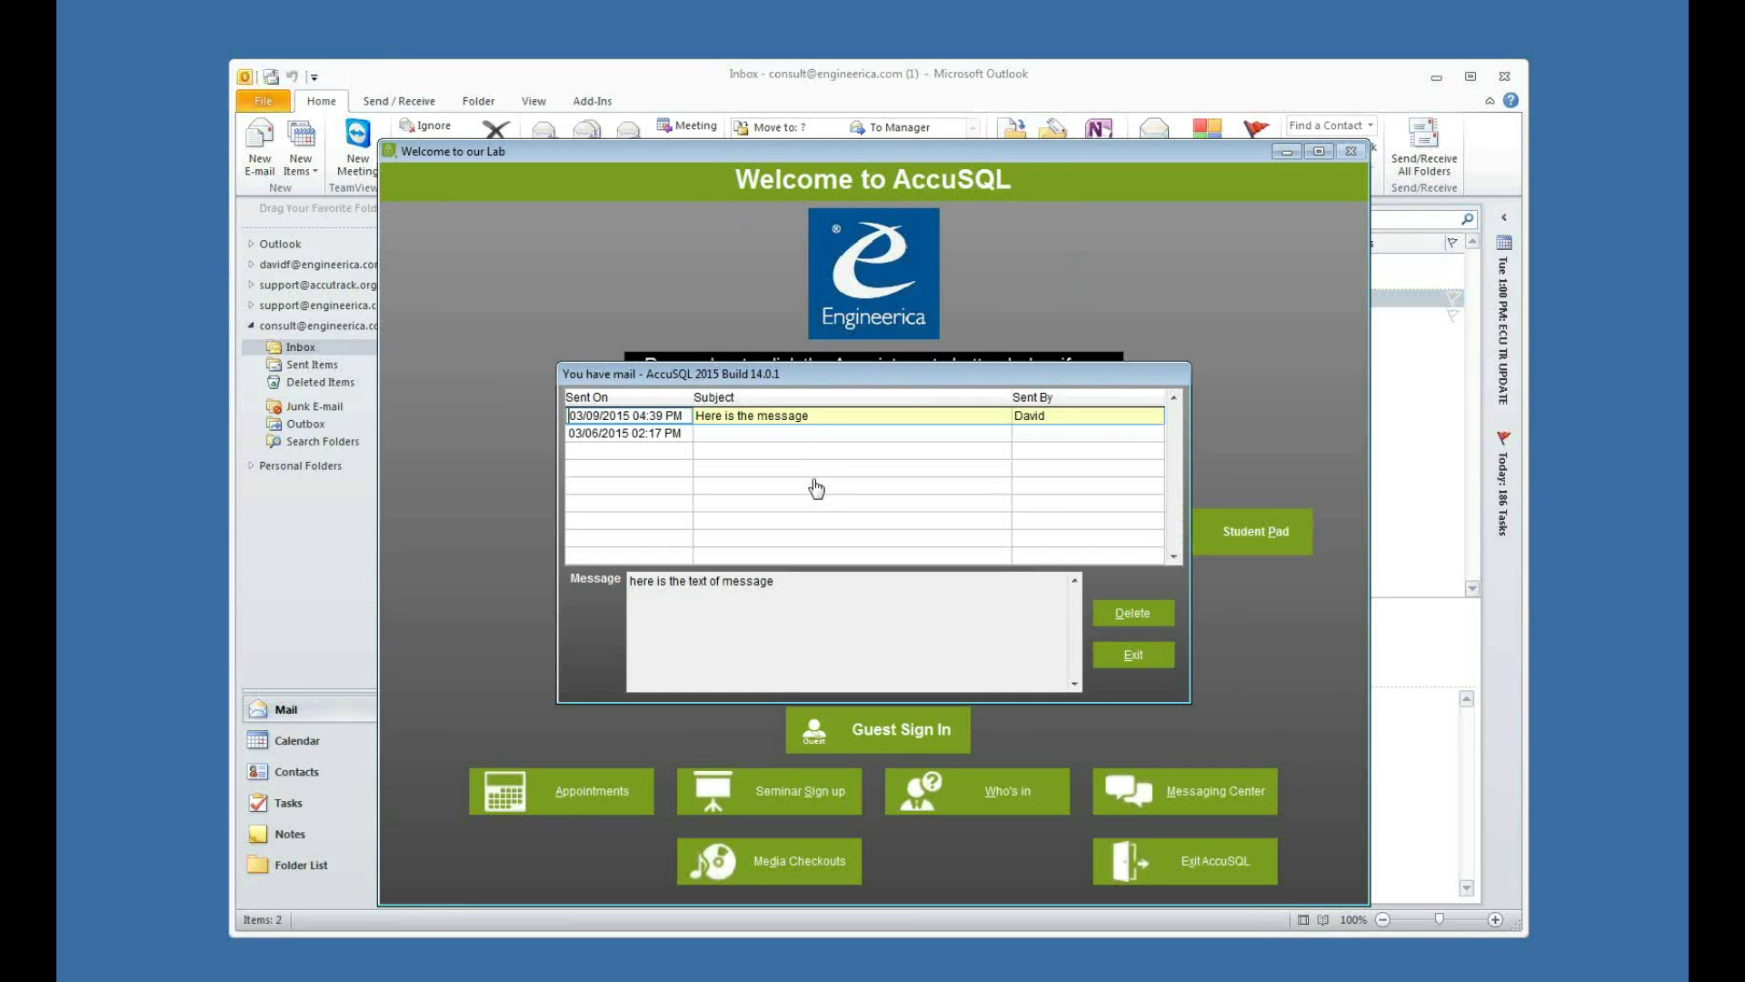
left_click(775, 433)
left_click(766, 415)
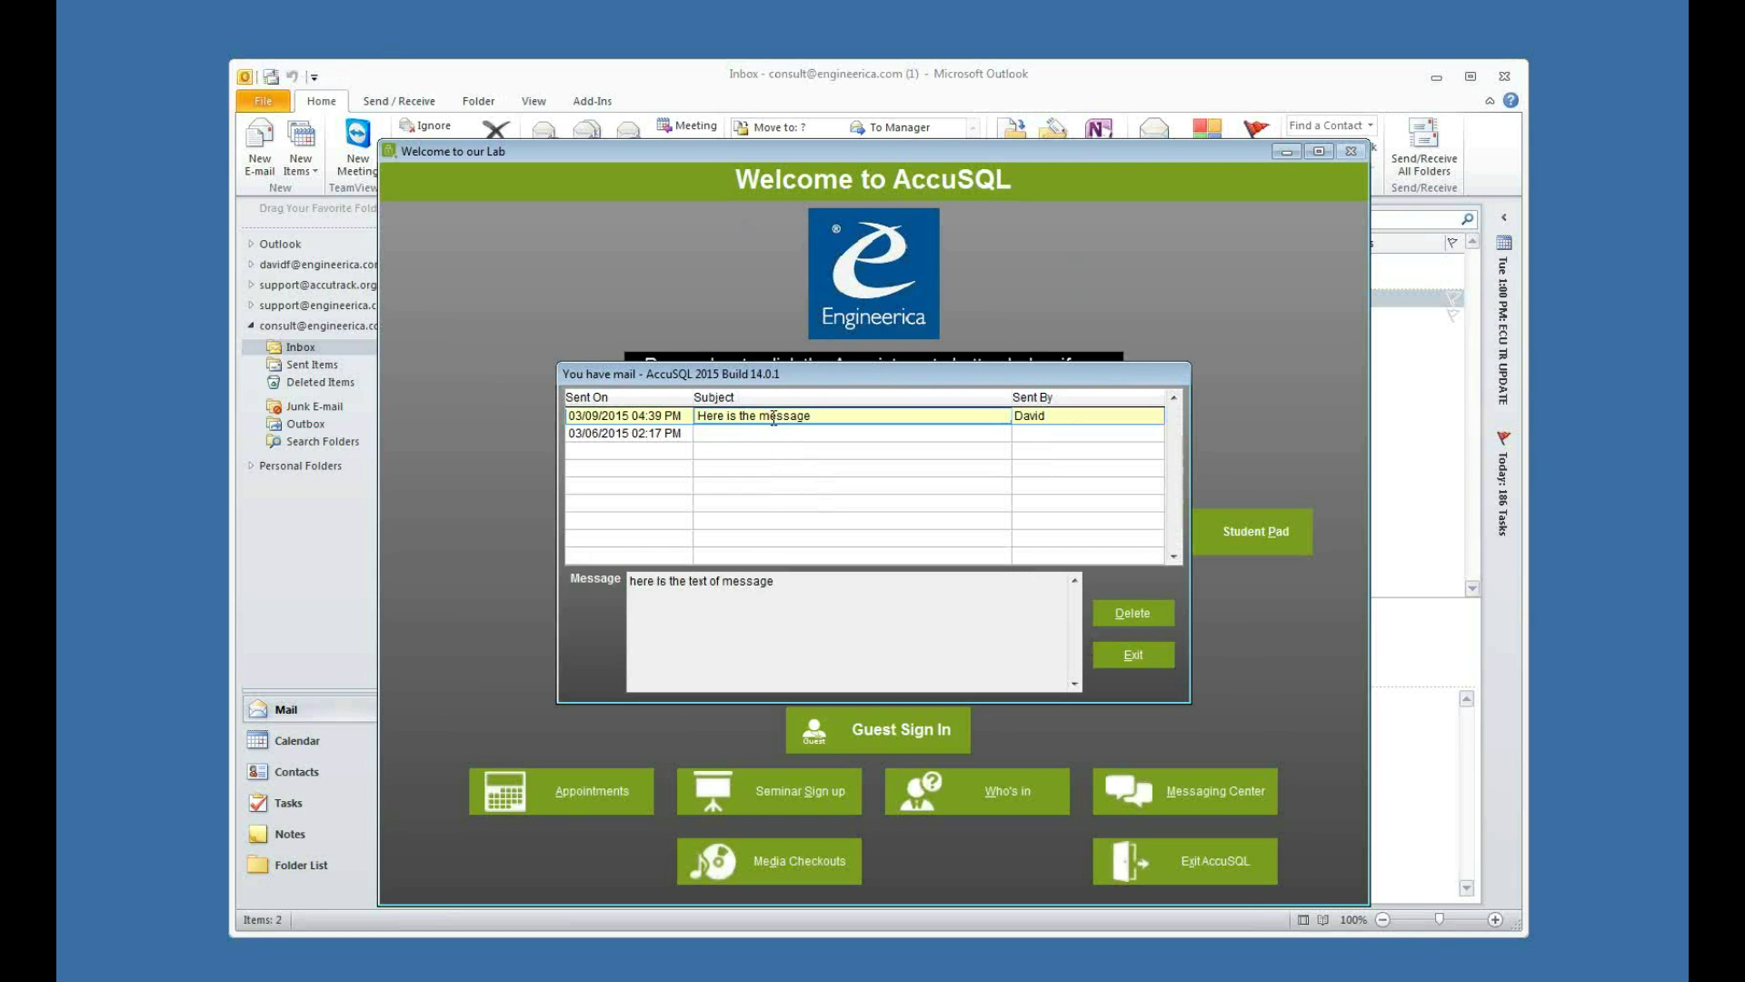
Delete both received messages, exit the student's mail, and cancel the sign-in.
left_click(1150, 626)
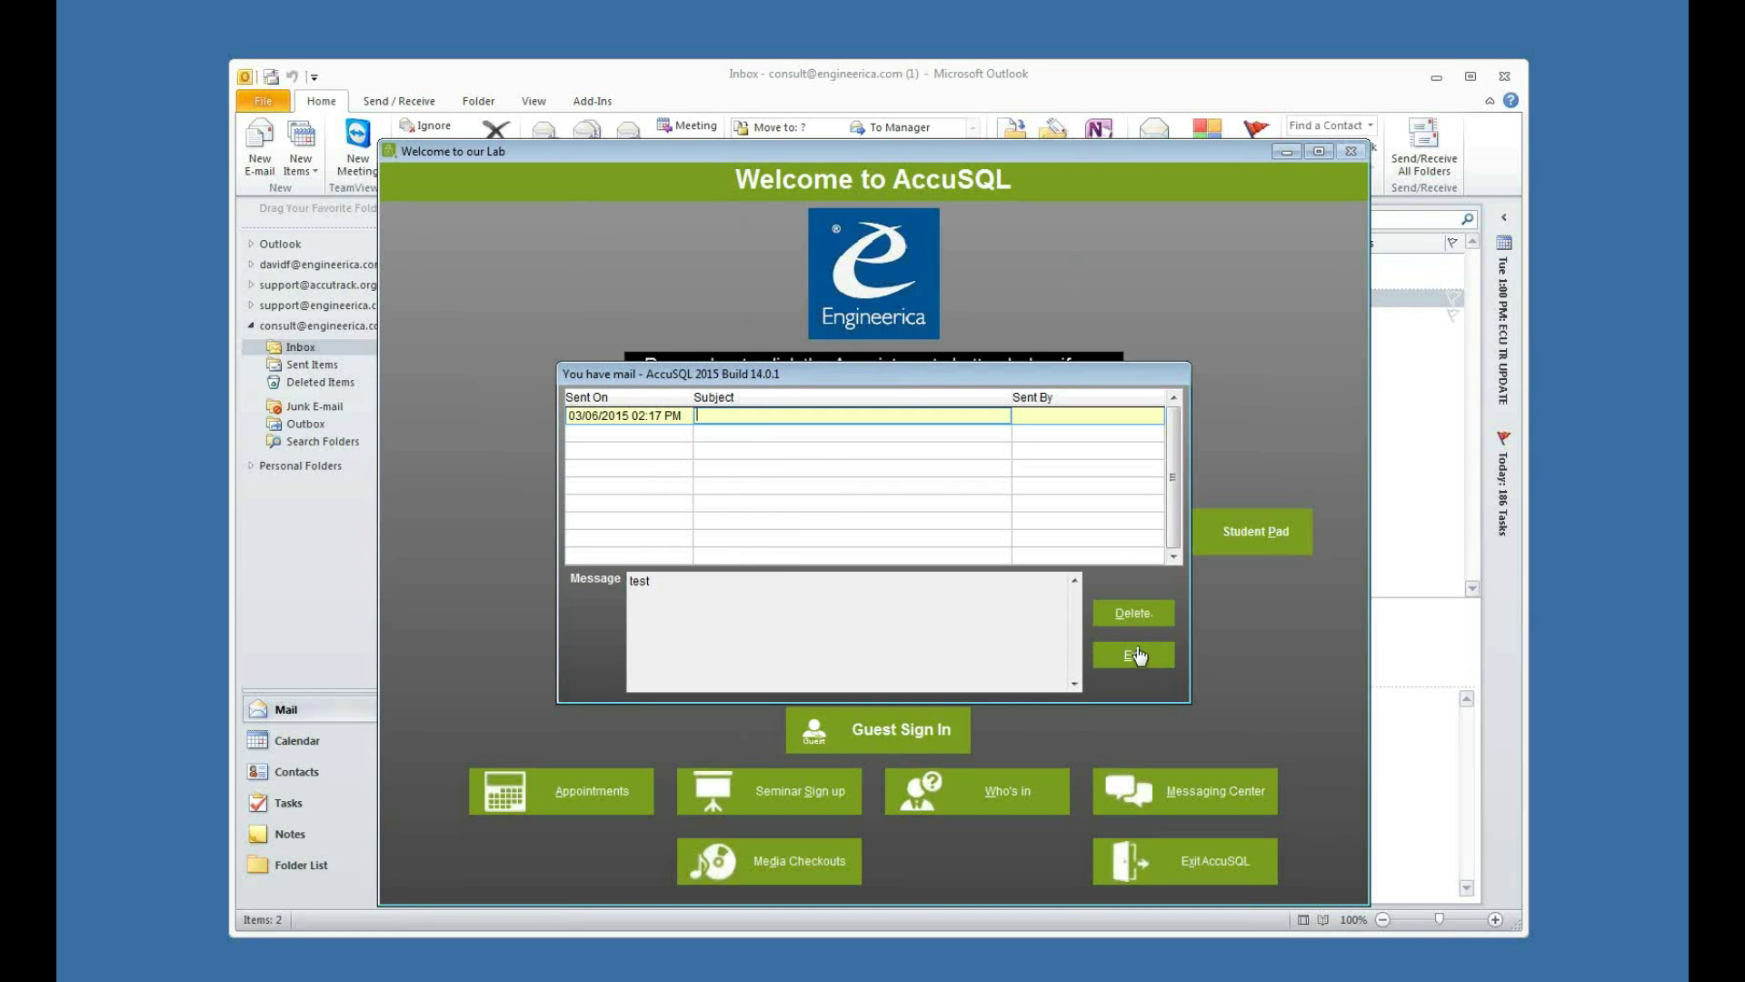
left_click(1131, 617)
left_click(1128, 656)
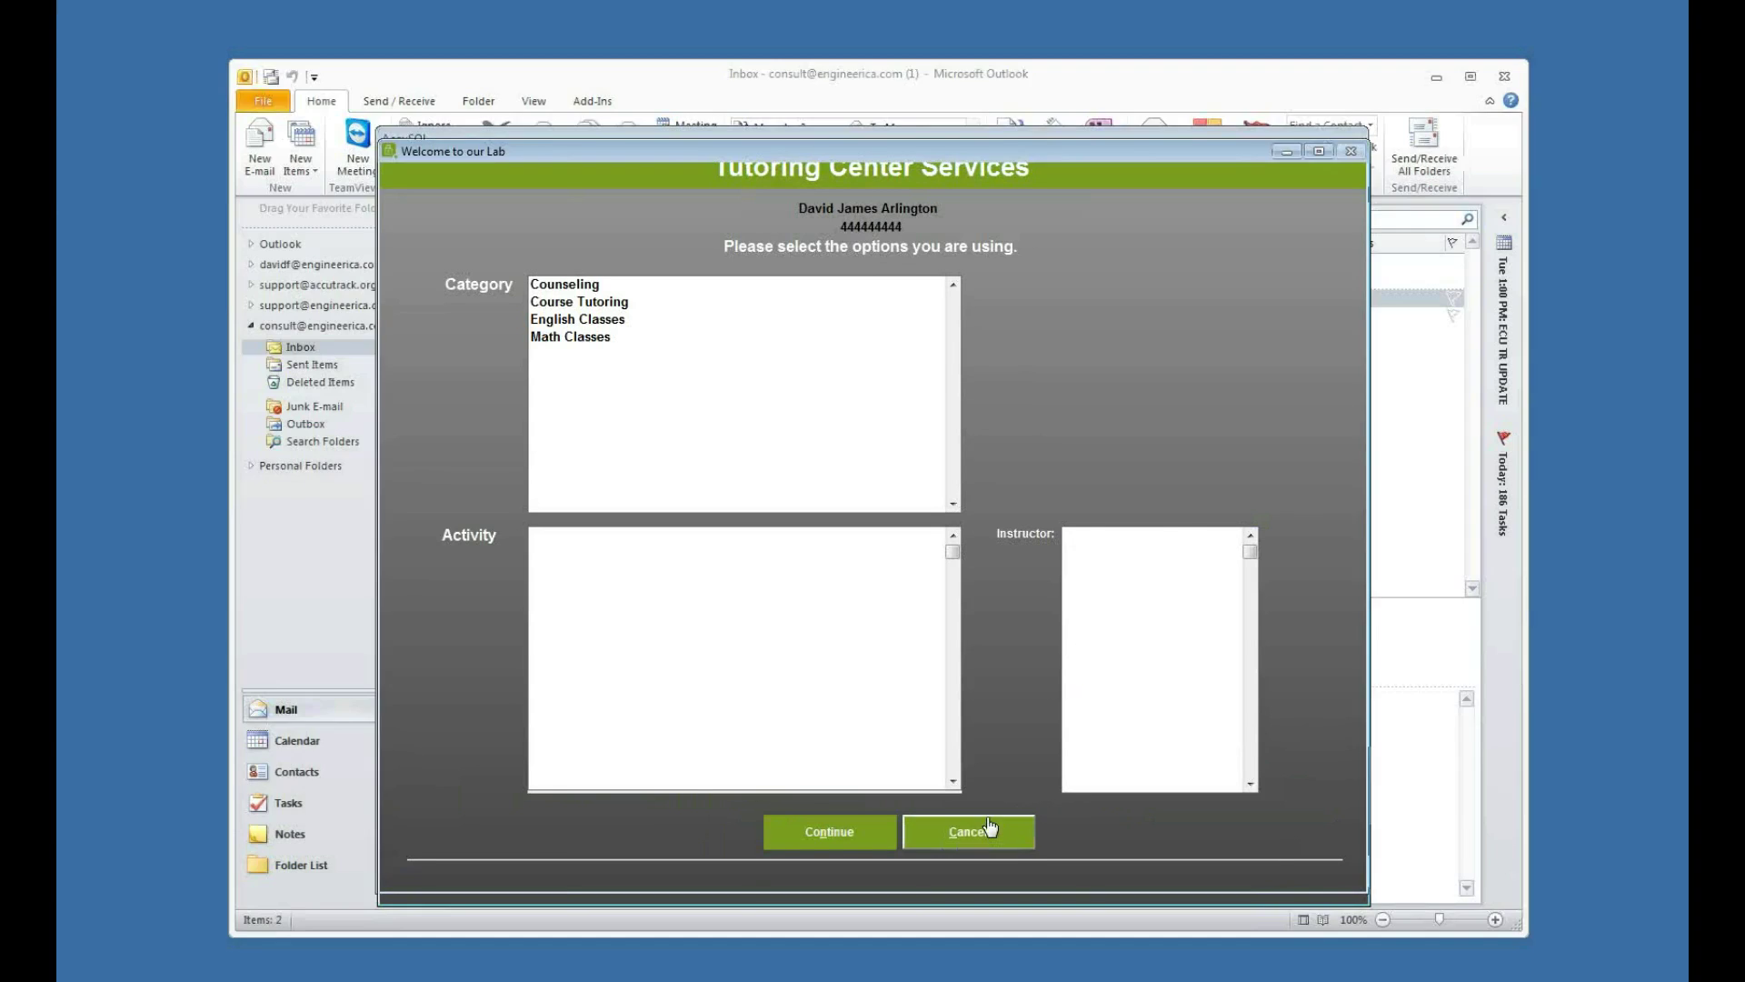
left_click(989, 829)
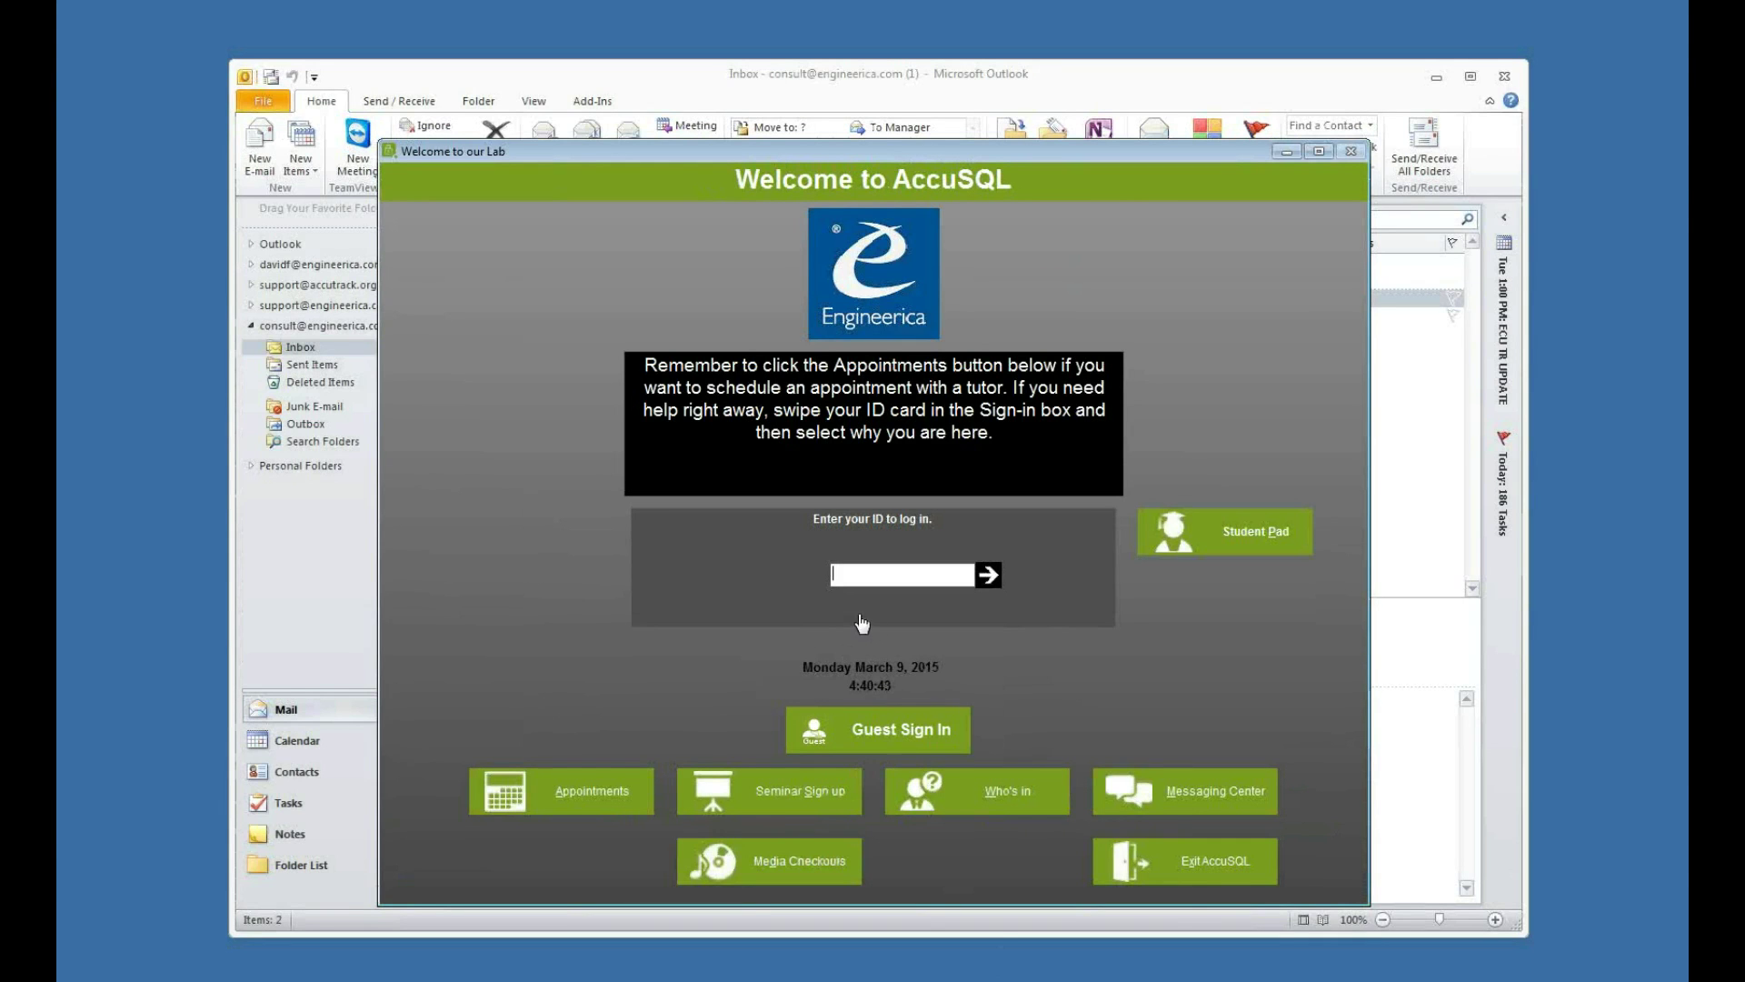
Open the Messaging Center from the sign-in screen with the student's ID and add the first listed tutor as recipient.
left_click(1154, 796)
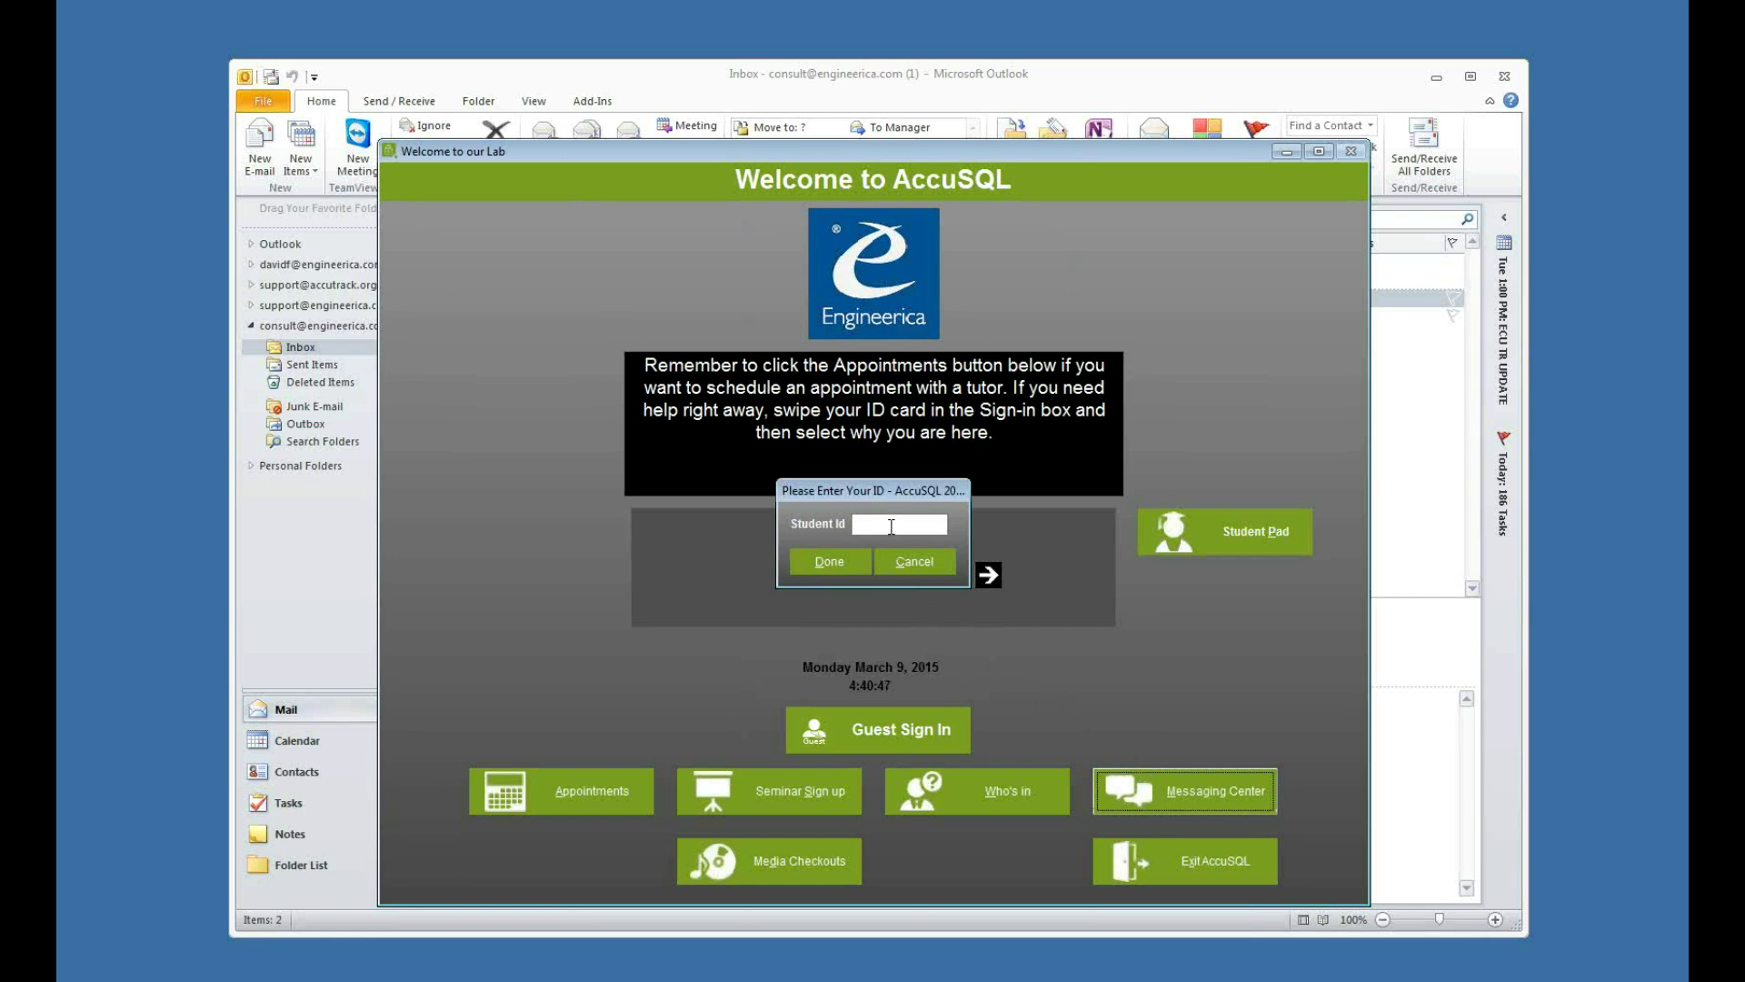
type("444444444")
key("Return")
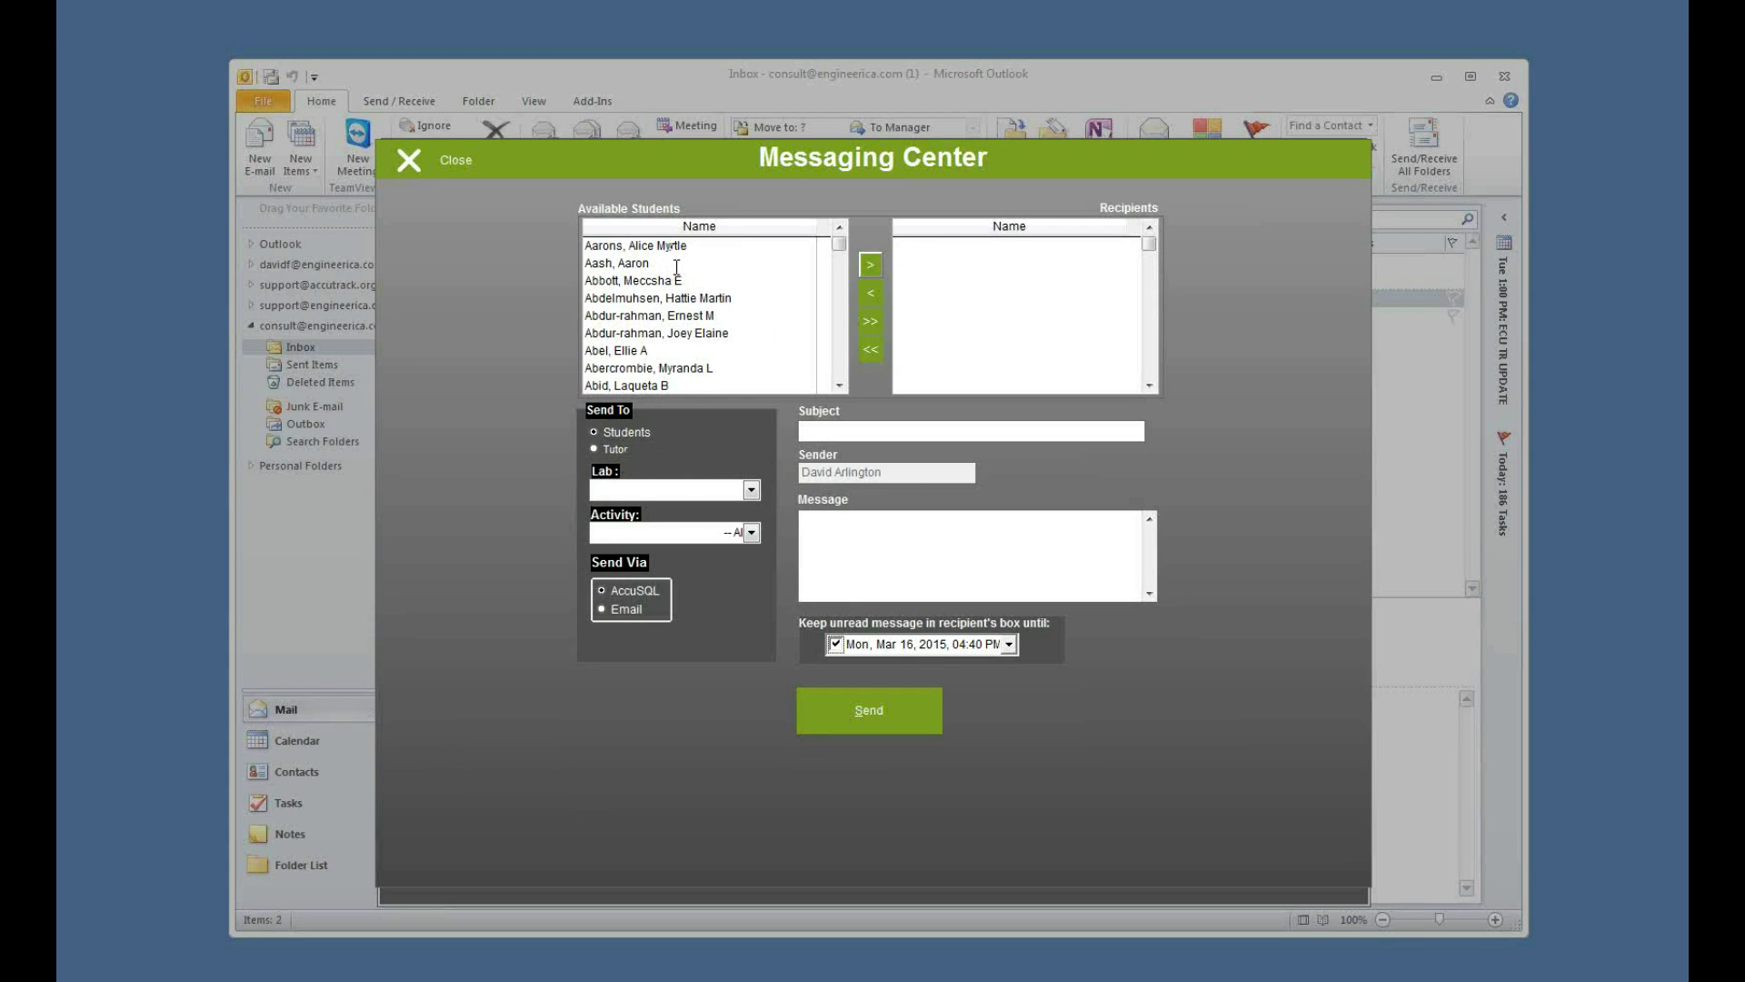
left_click(596, 449)
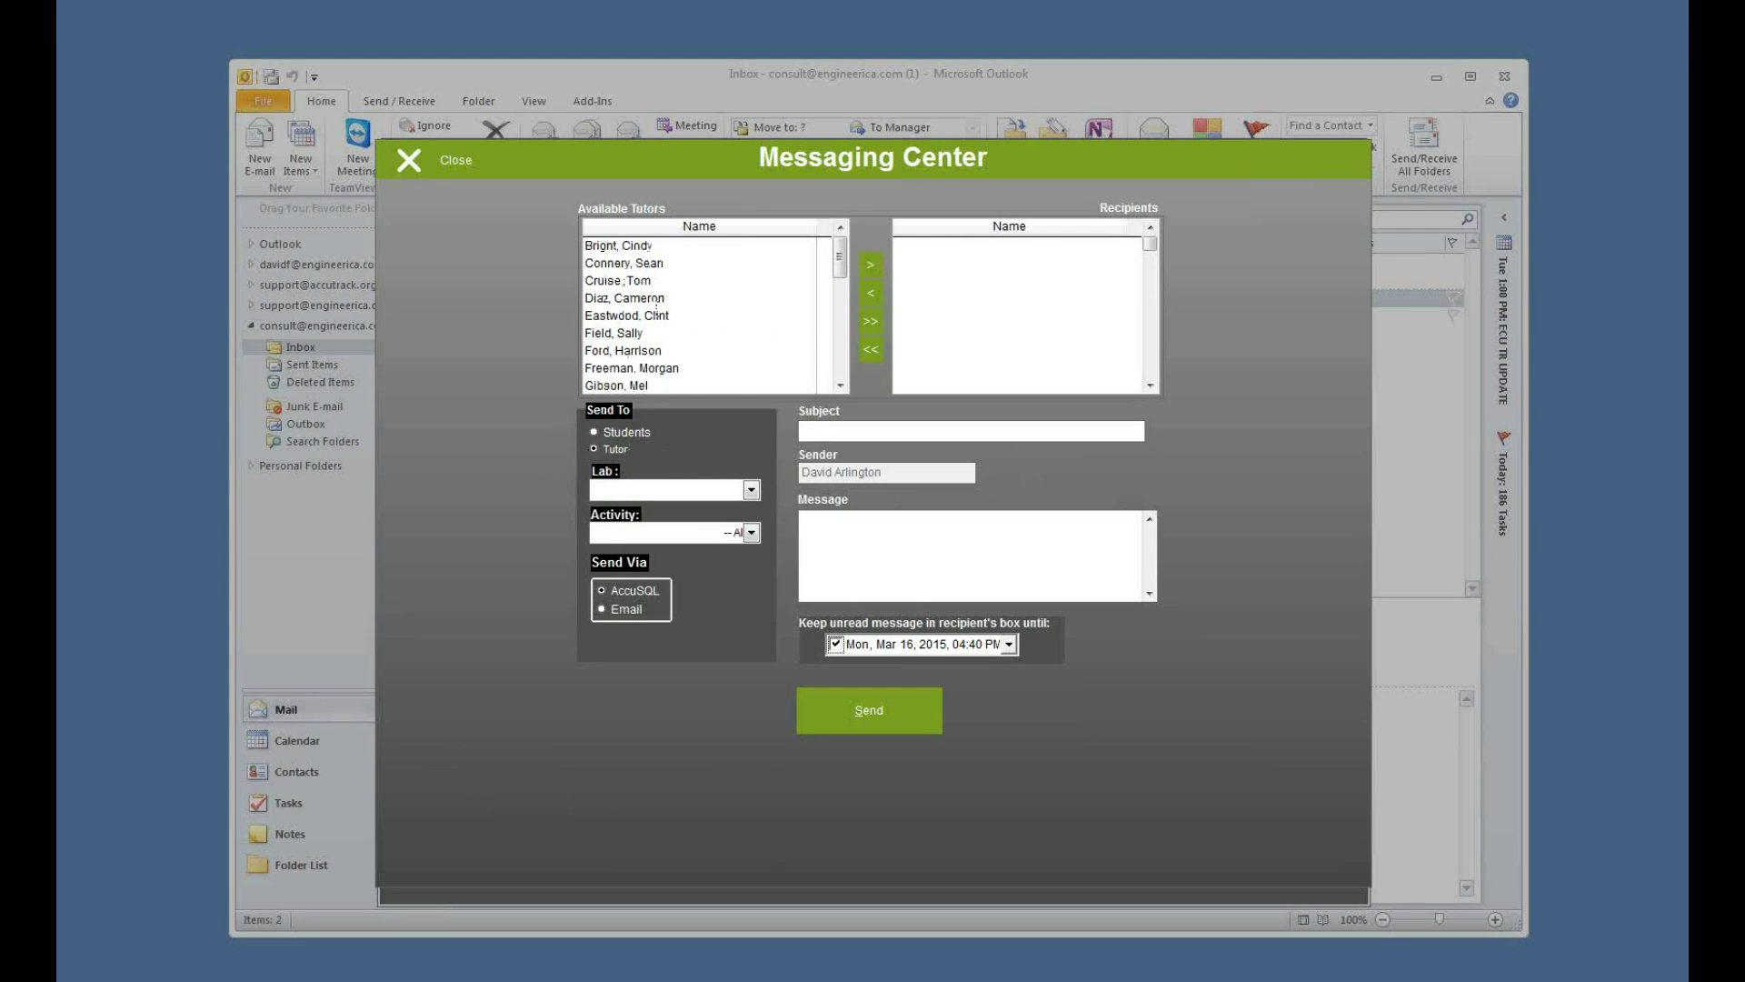
double_click(661, 246)
Send the tutor a message with subject "thanks for help" and body "good session", and close the Messaging Center.
left_click(933, 430)
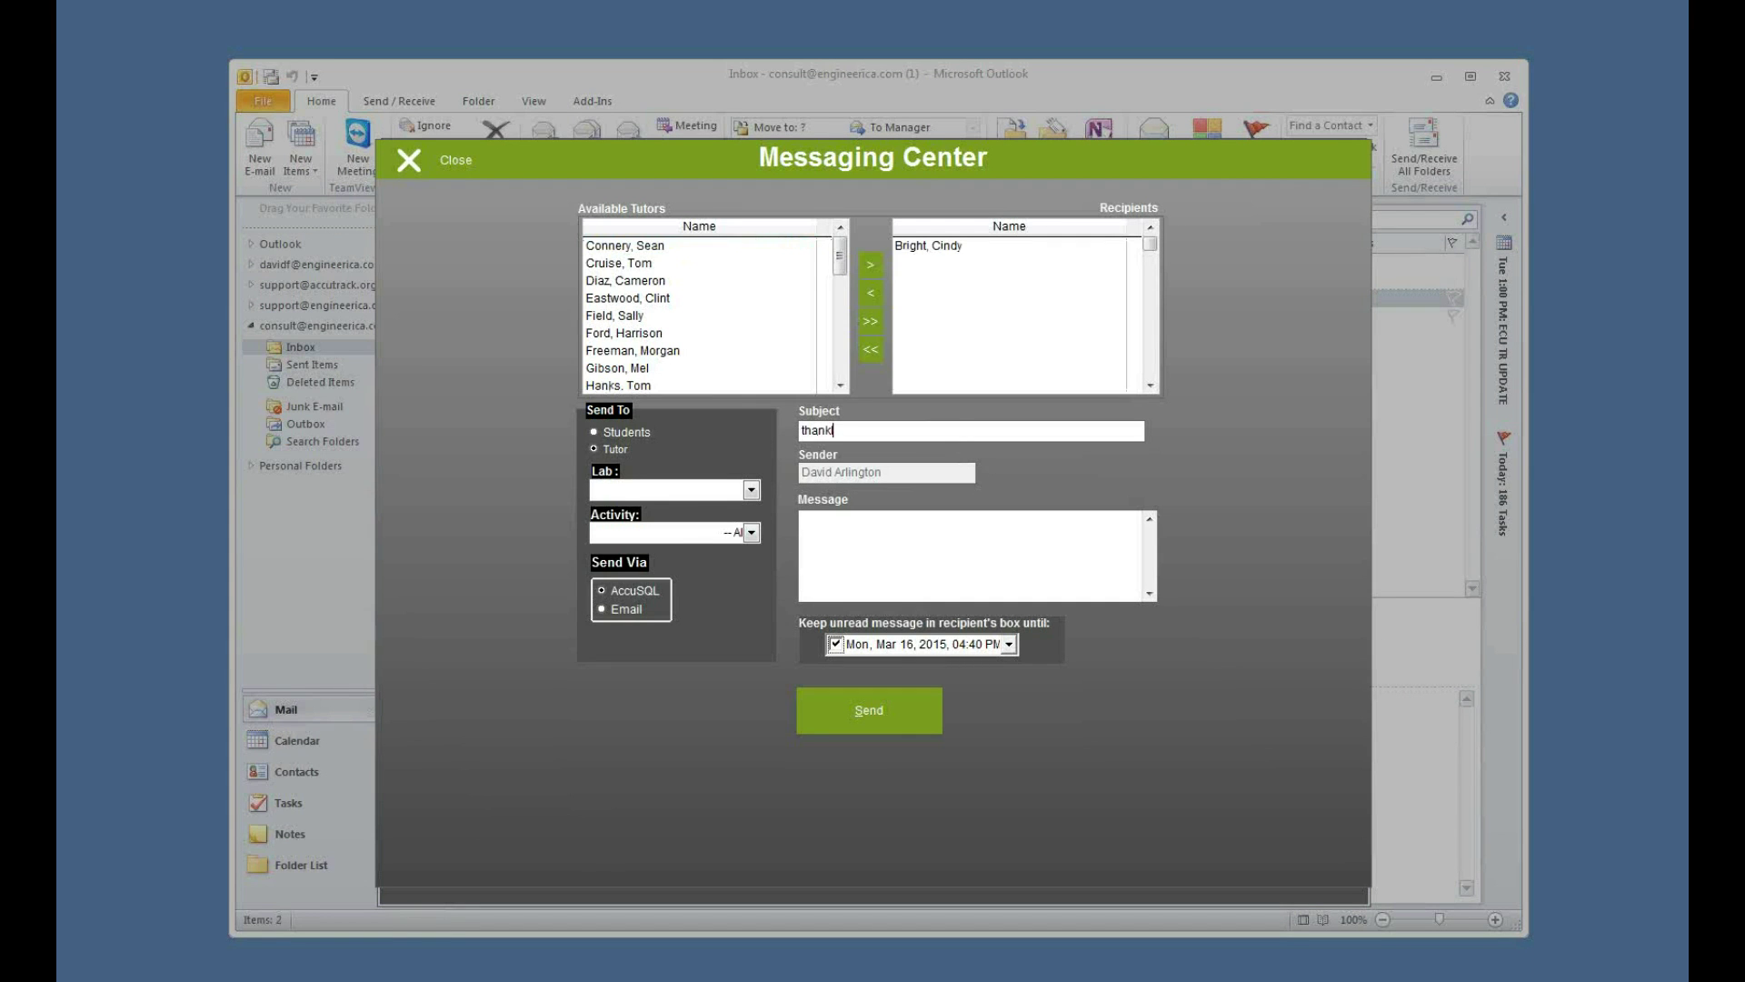
type("thanks fopr thehelpgoos ds")
key("BackSpace")
type("d session")
left_click(909, 717)
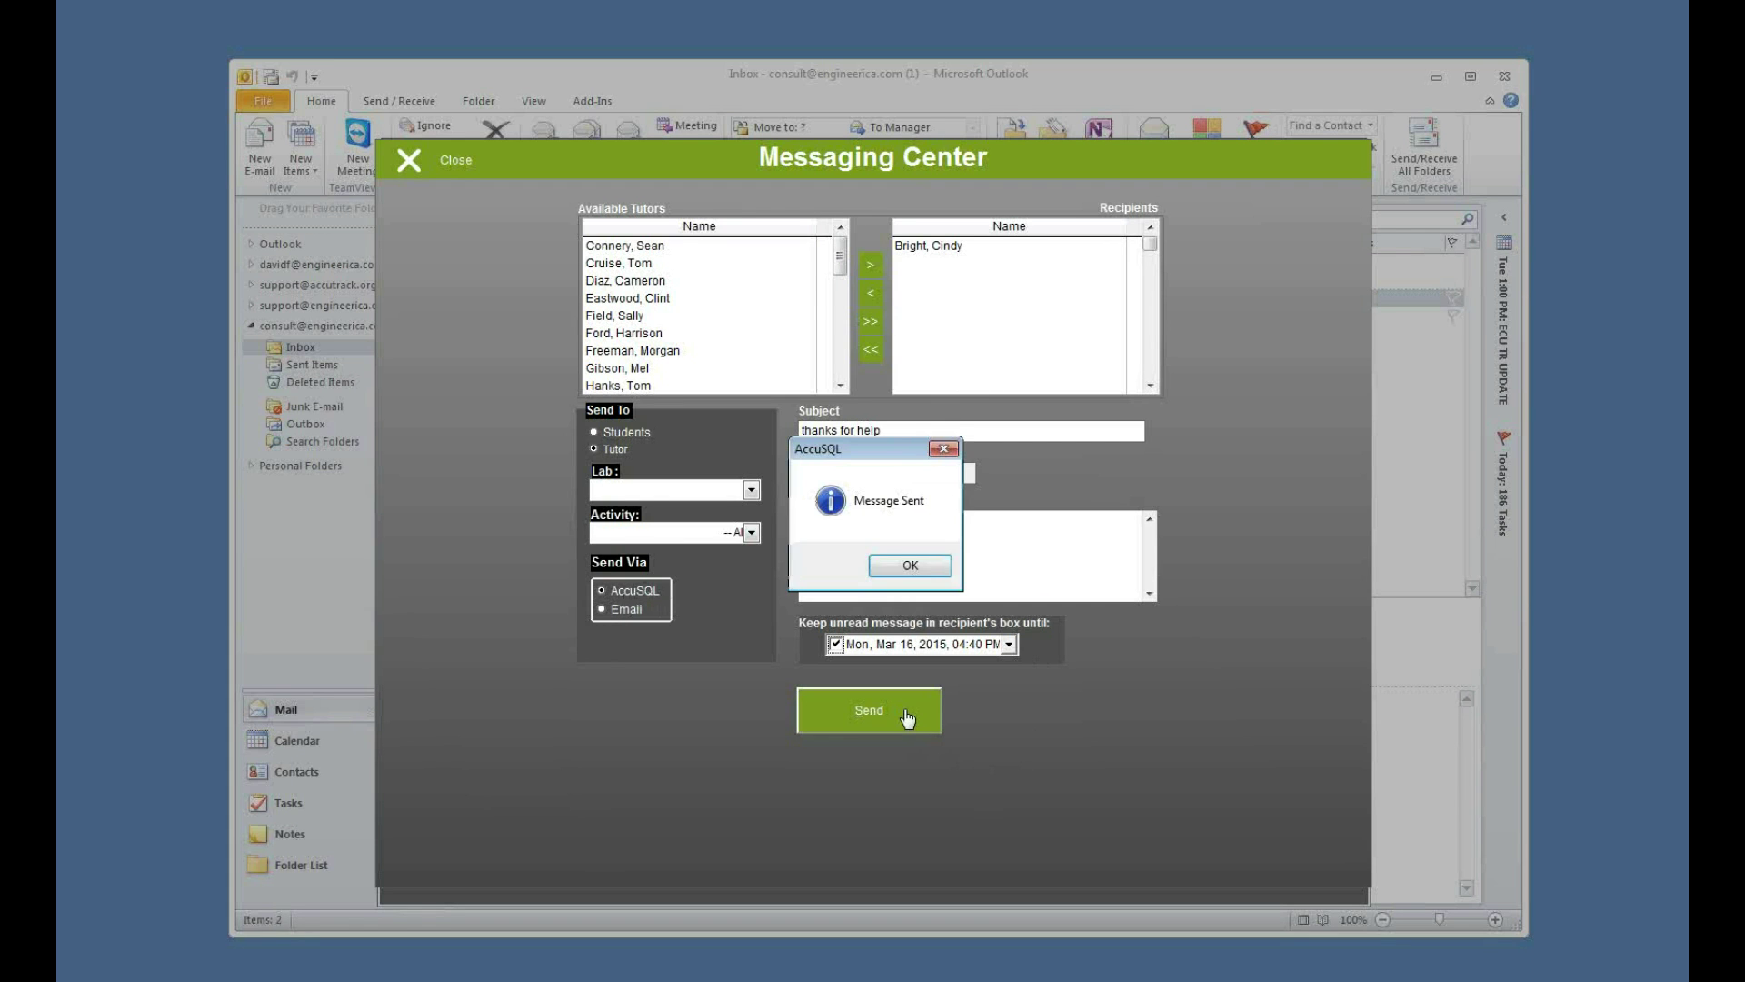
left_click(900, 571)
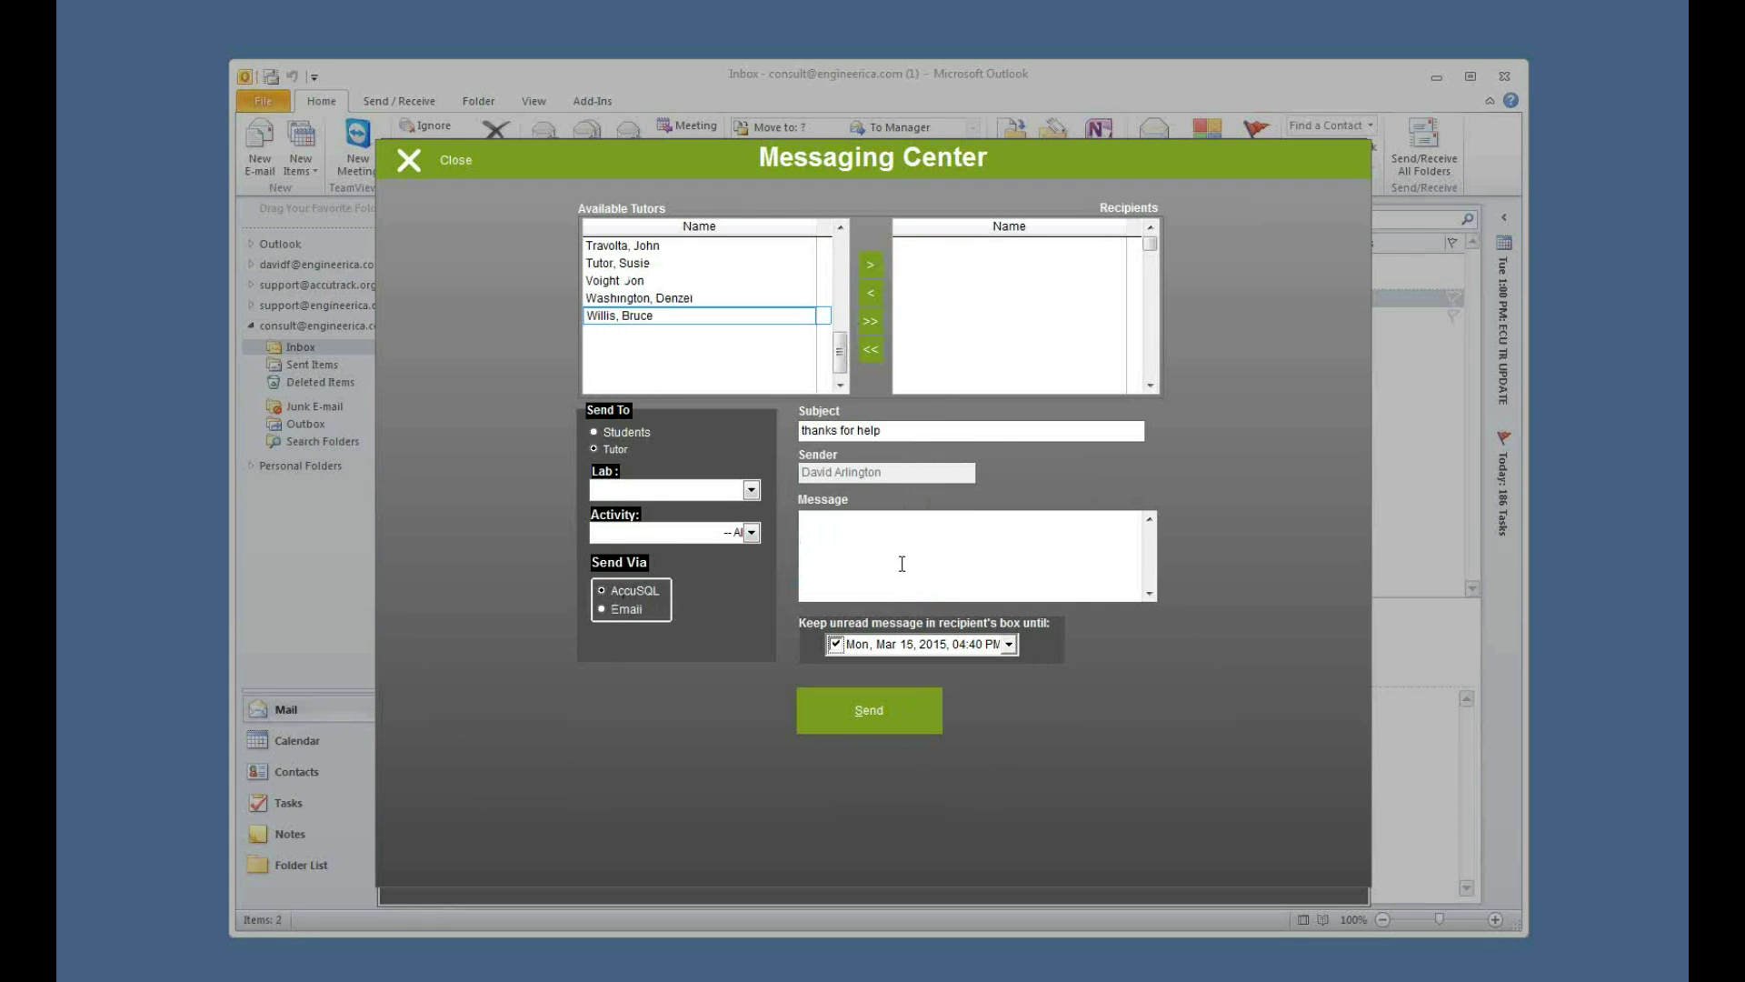
left_click(453, 162)
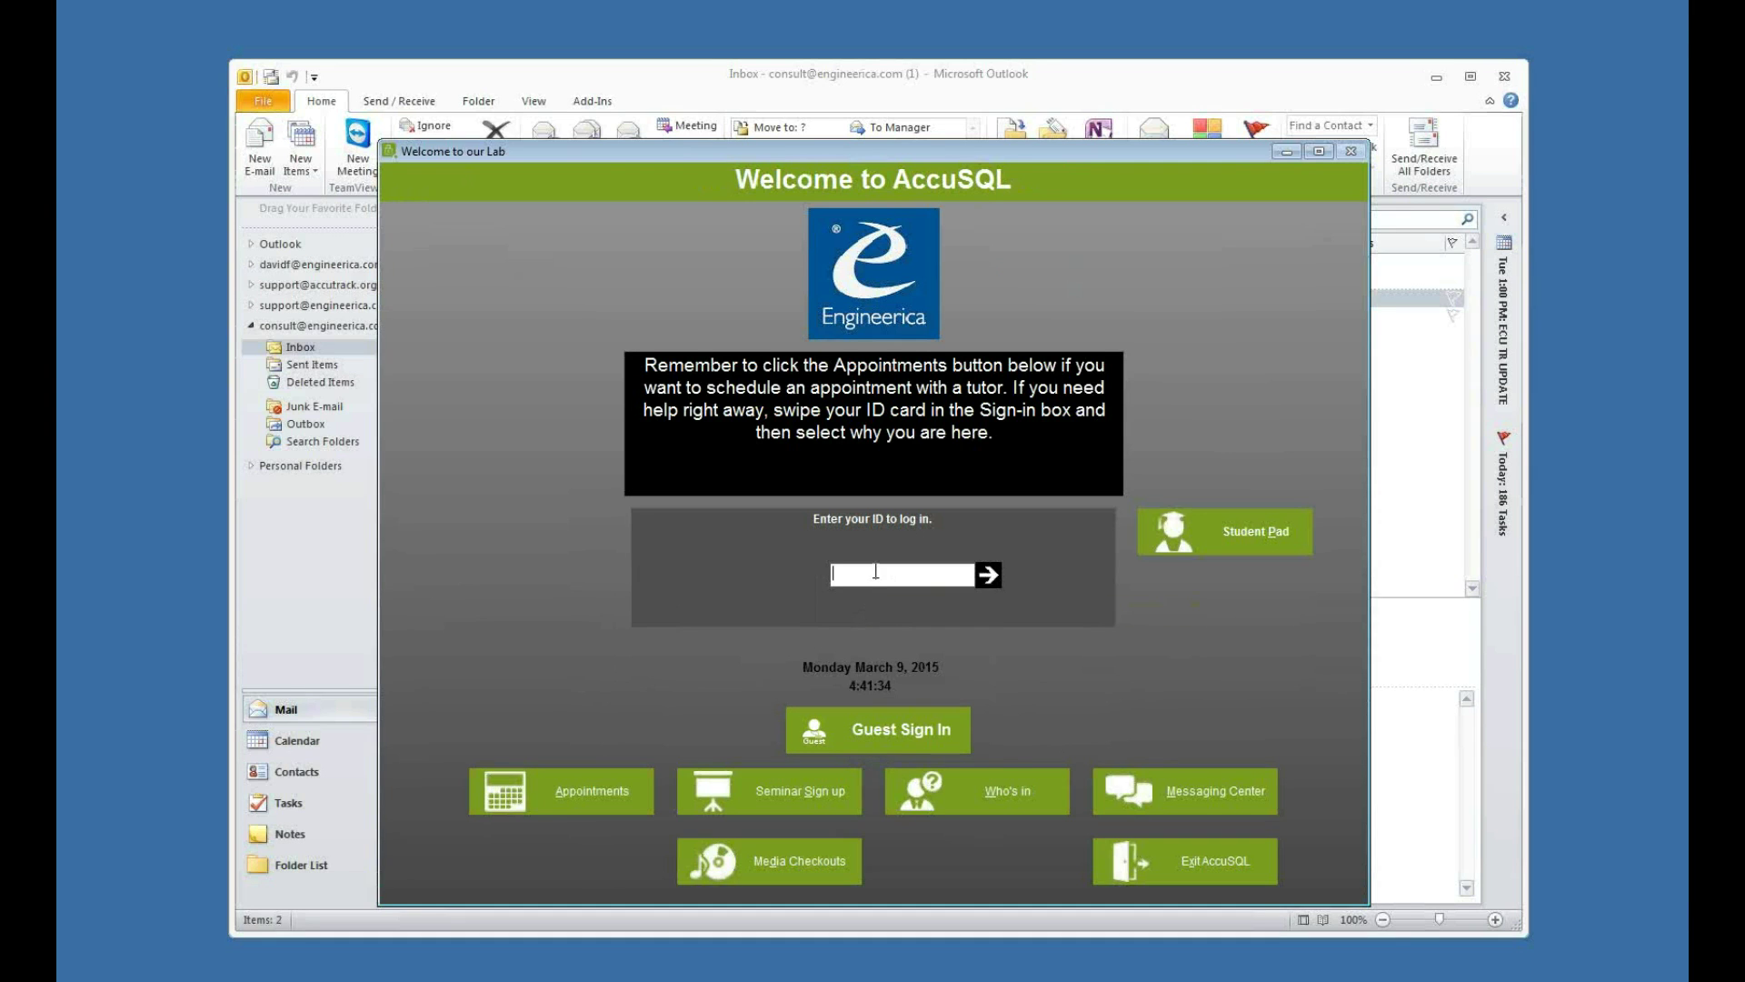
Sign in with the tutor's ID, view the message from the student, exit the mail, and cancel the sign-in.
left_click(876, 571)
type("000")
type("55123")
key("Return")
left_click(944, 498)
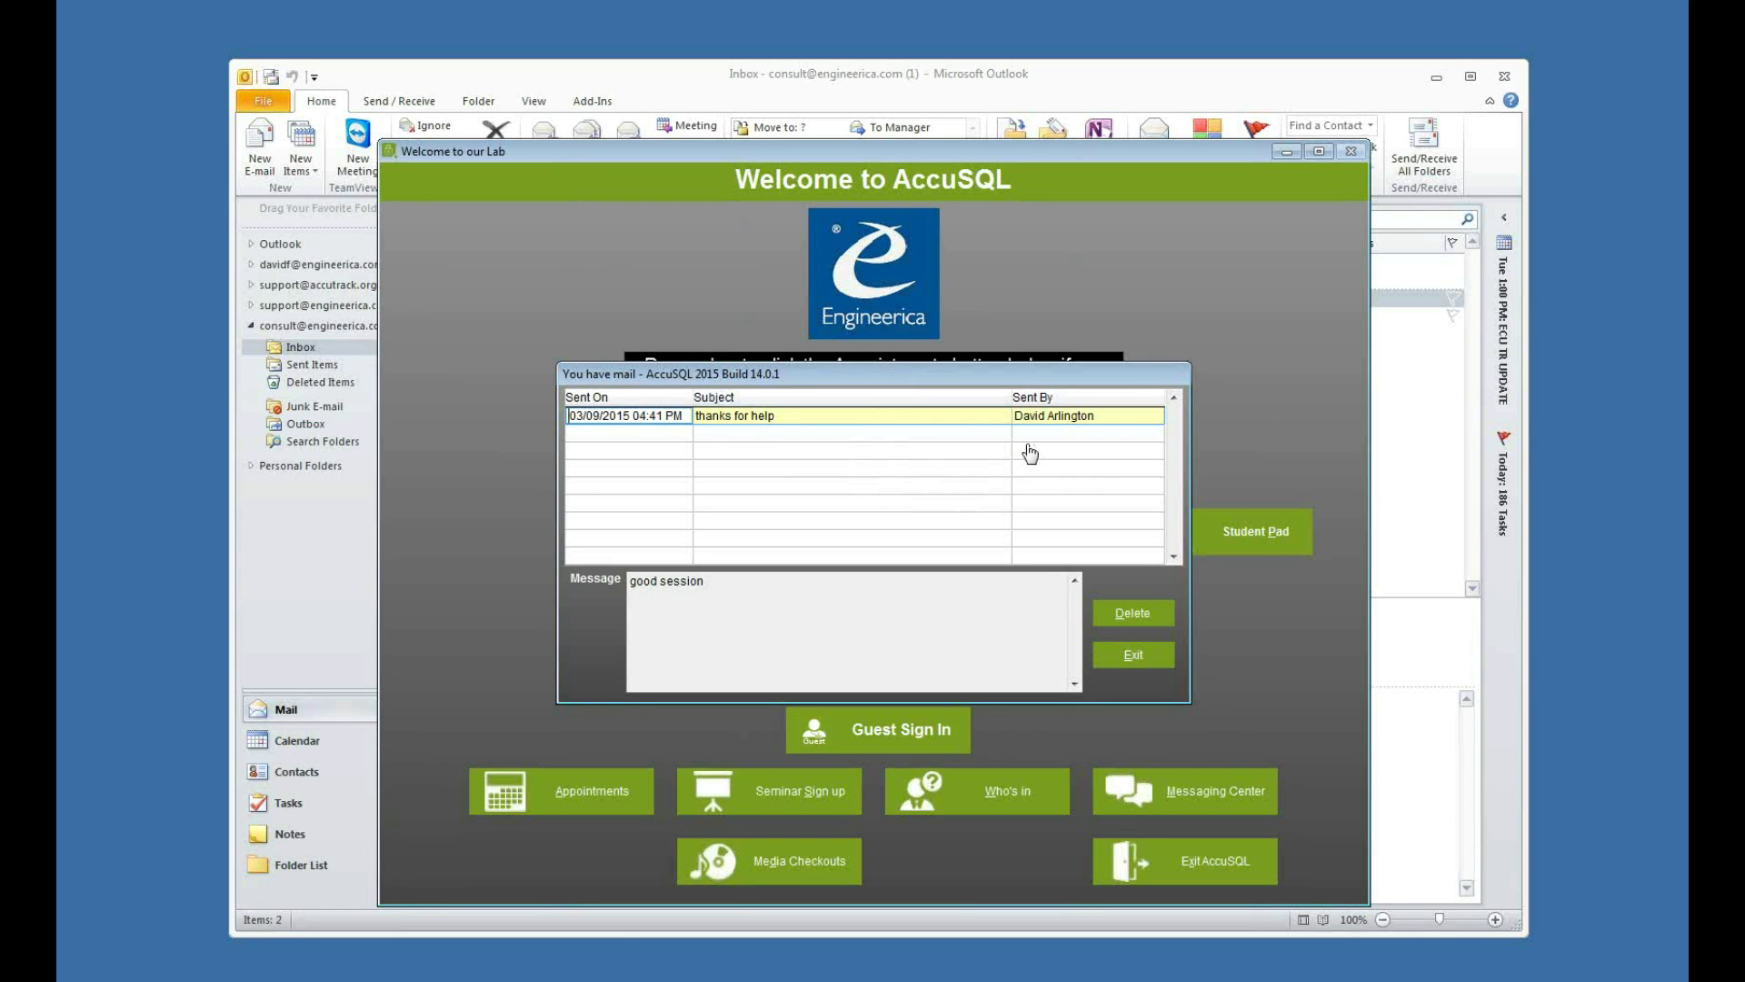
left_click(1136, 662)
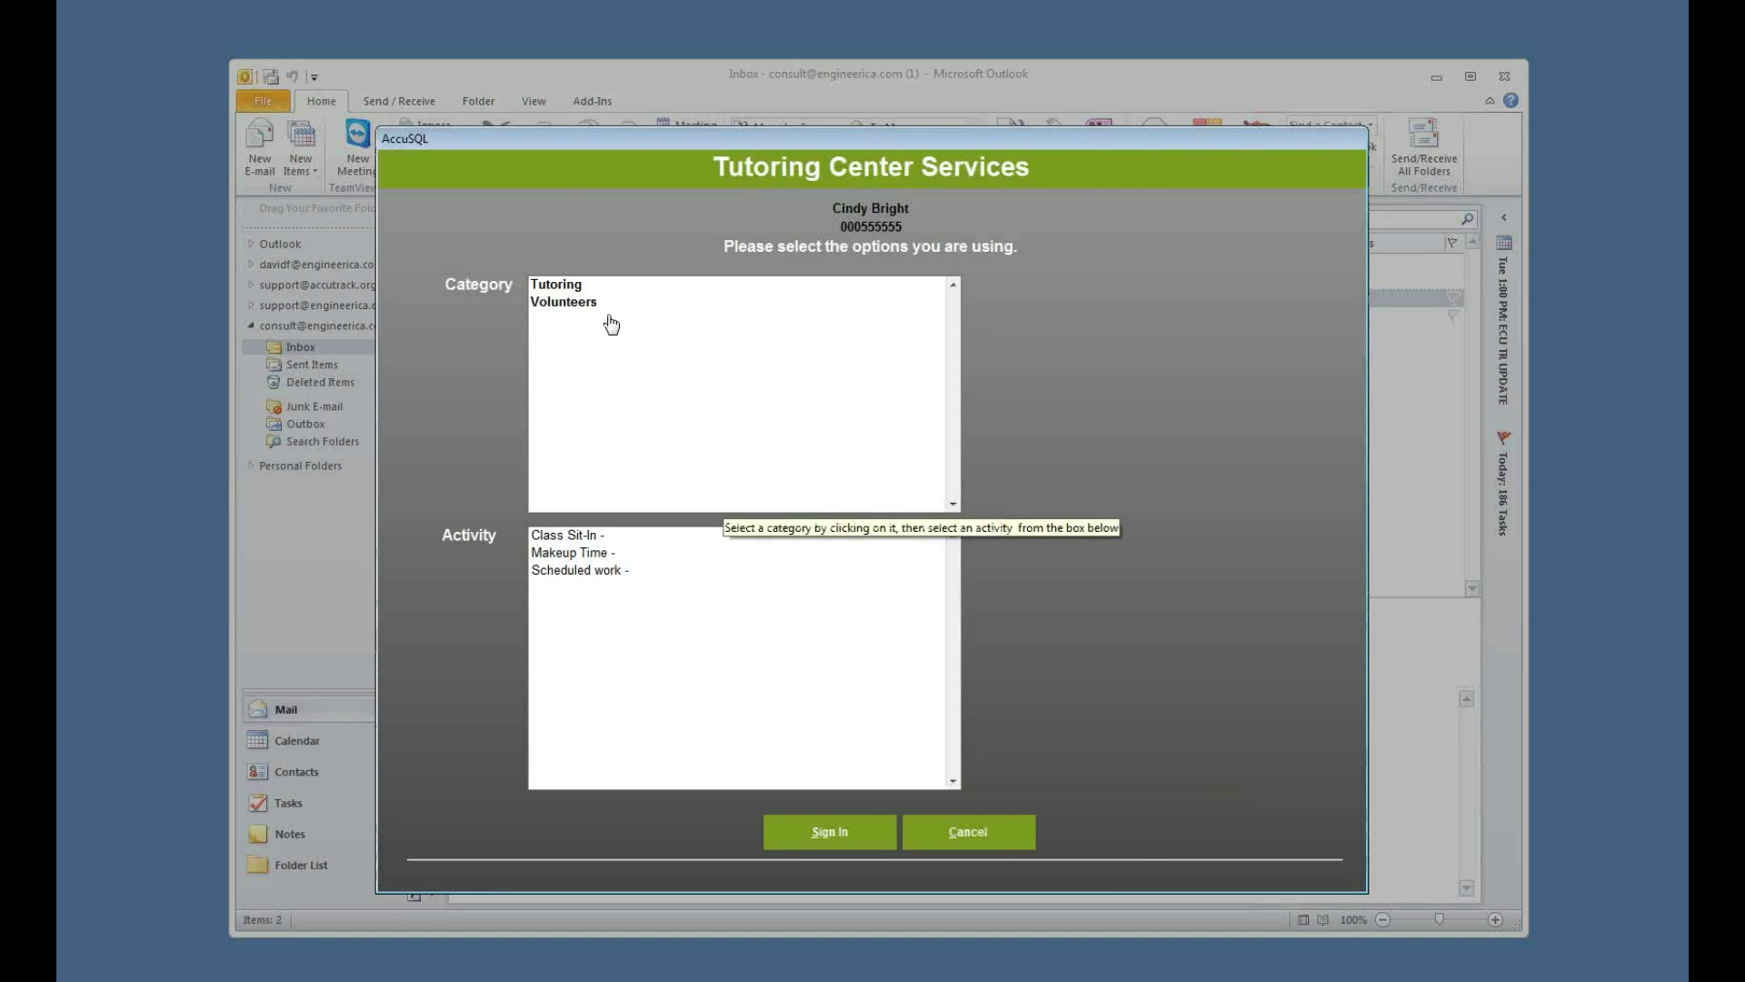
left_click(981, 842)
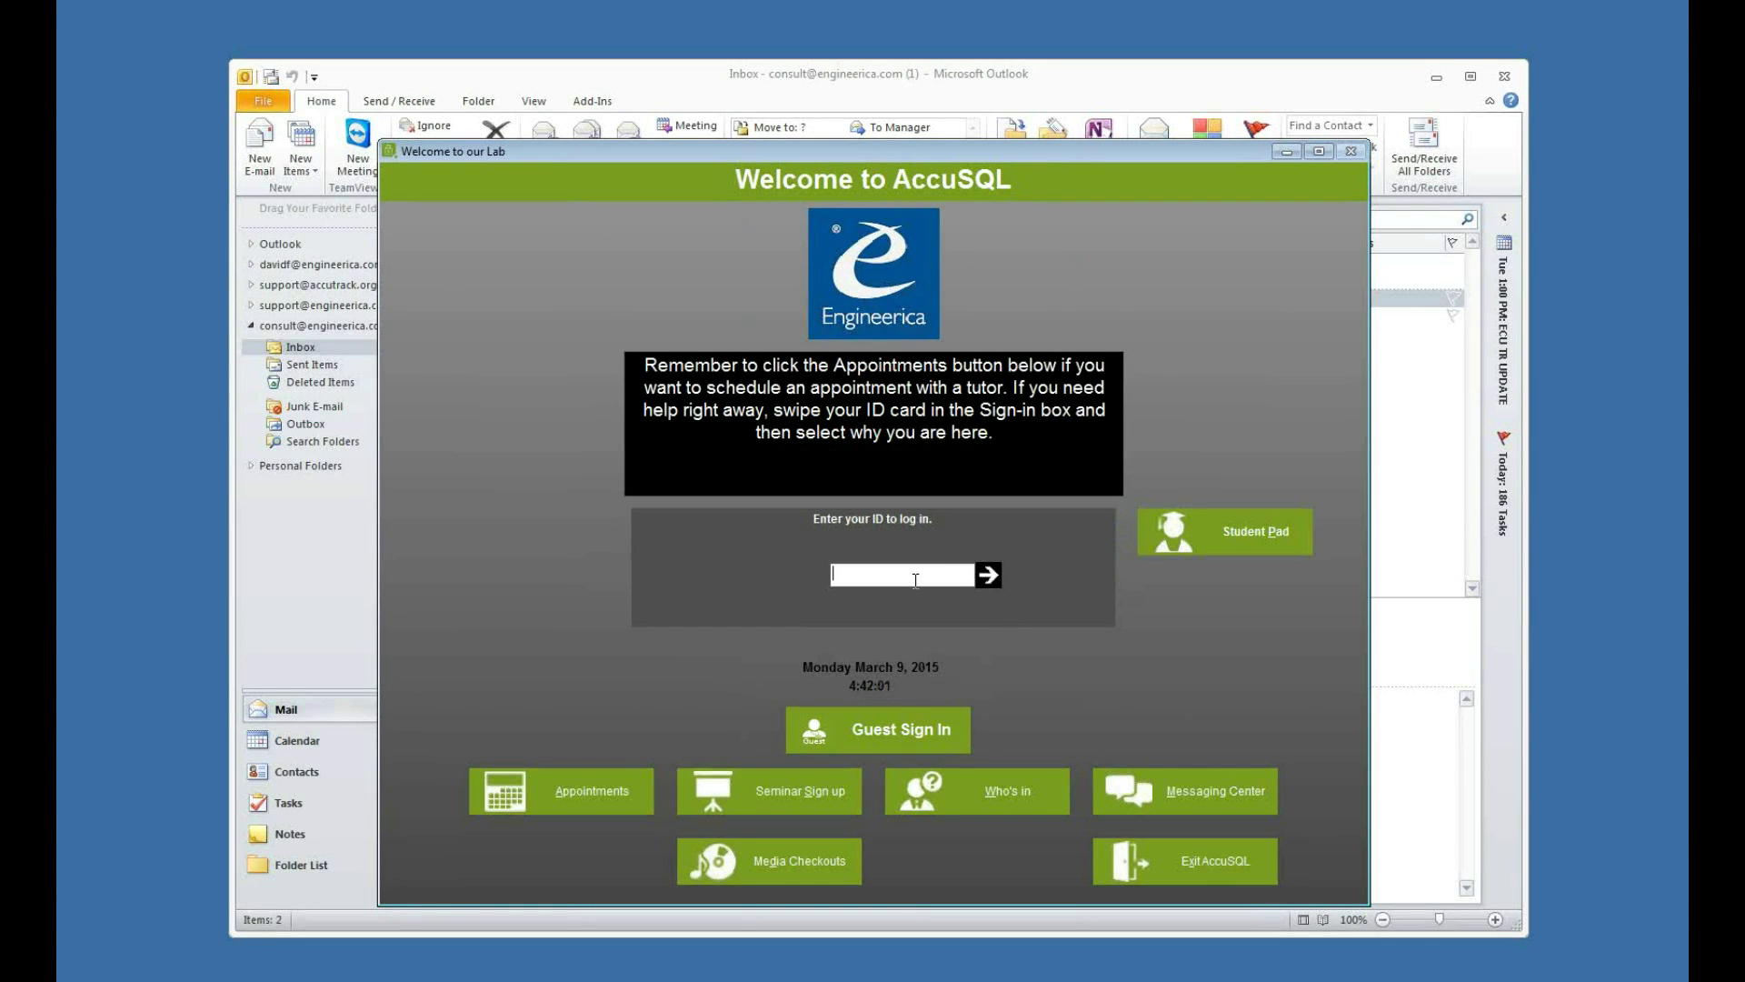
Log in to System Administration with the administrator ID and password and open Sign-in Setup.
key("Return")
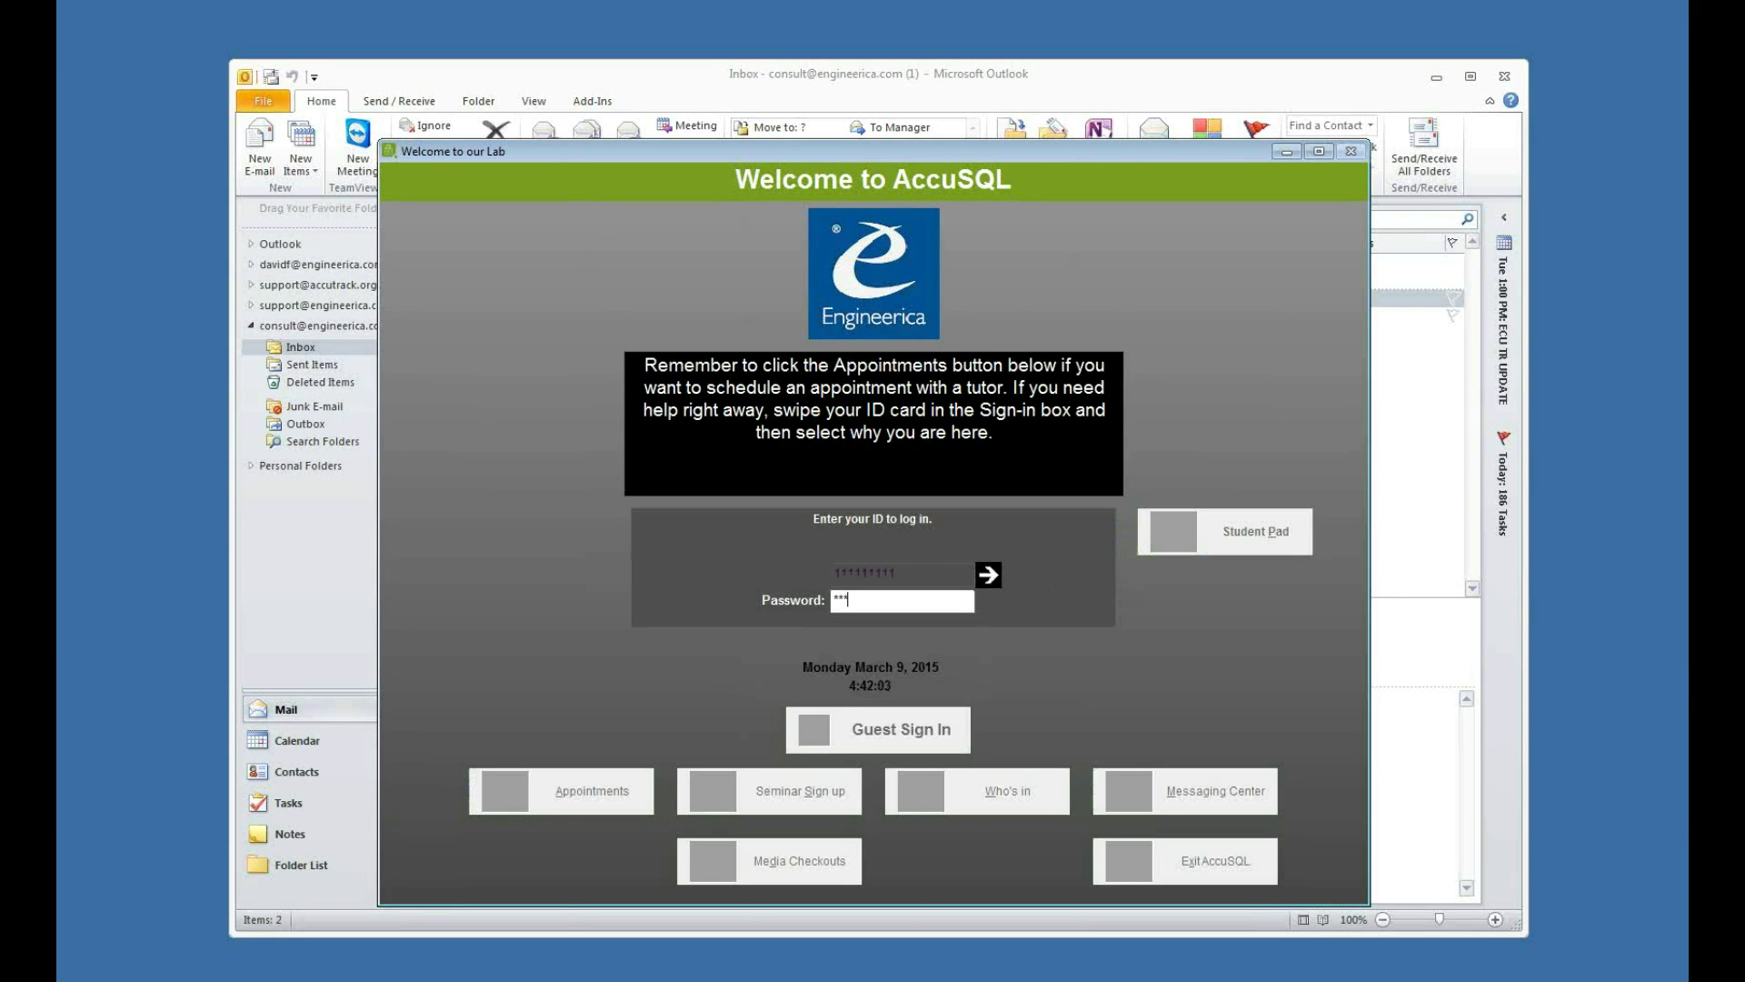
key("Return")
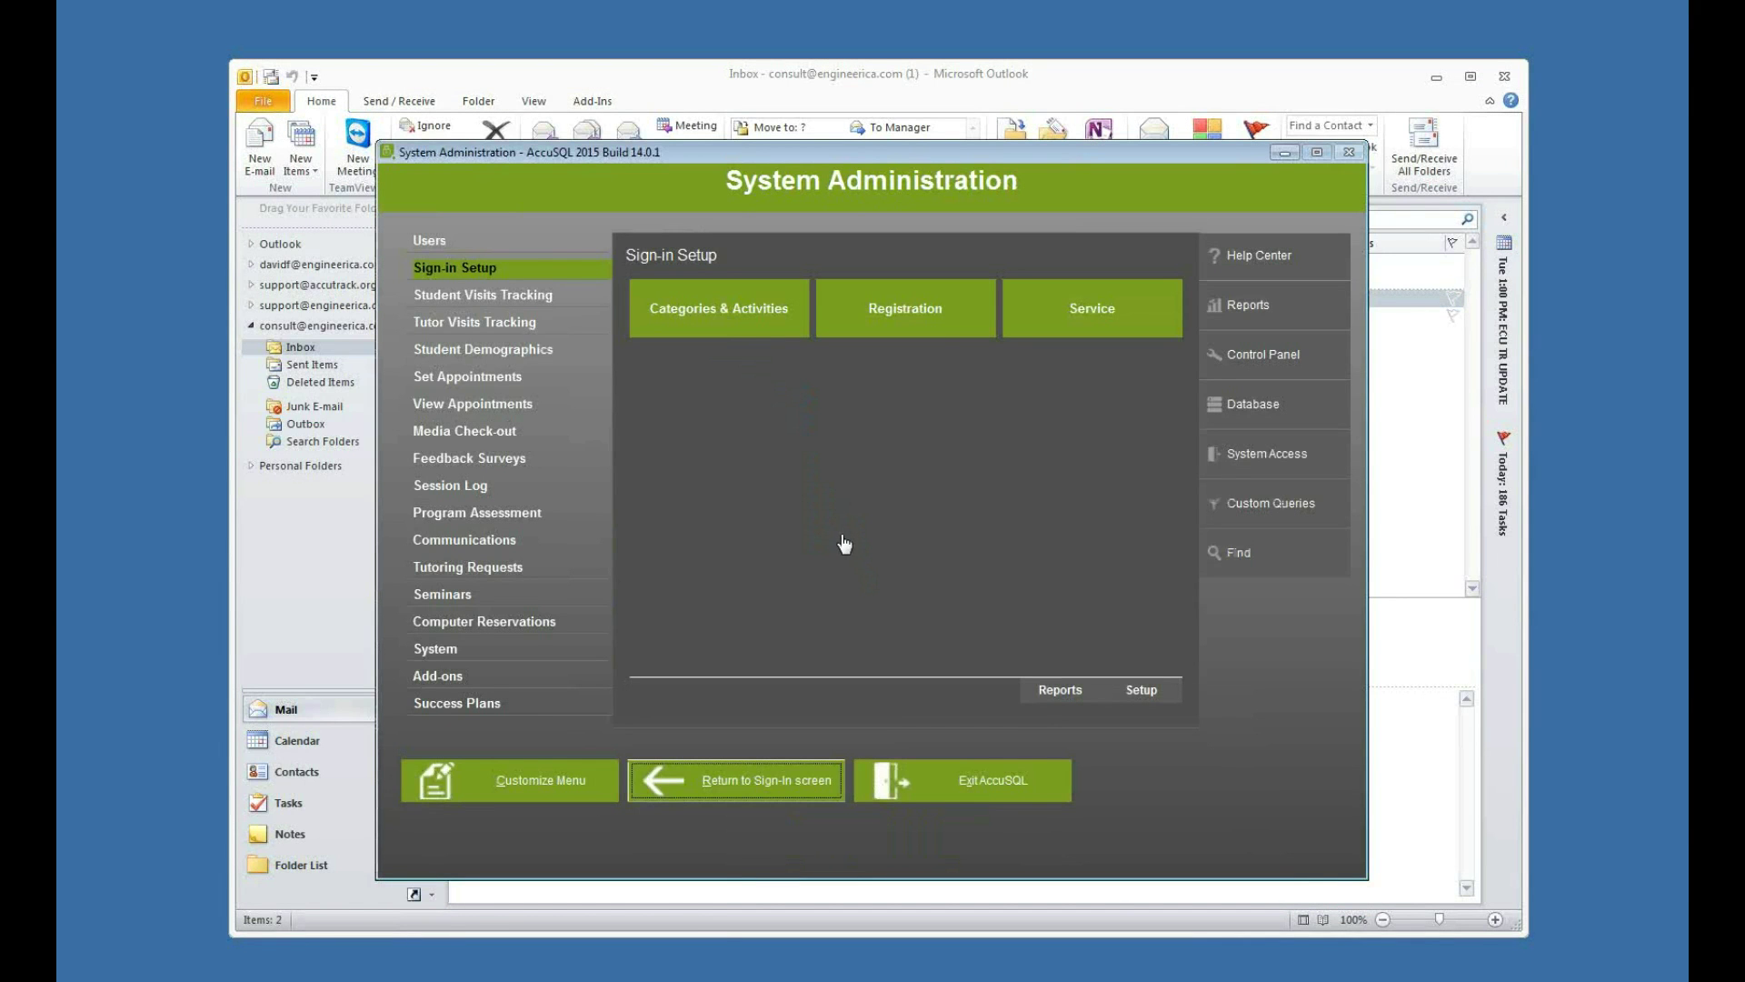
left_click(507, 275)
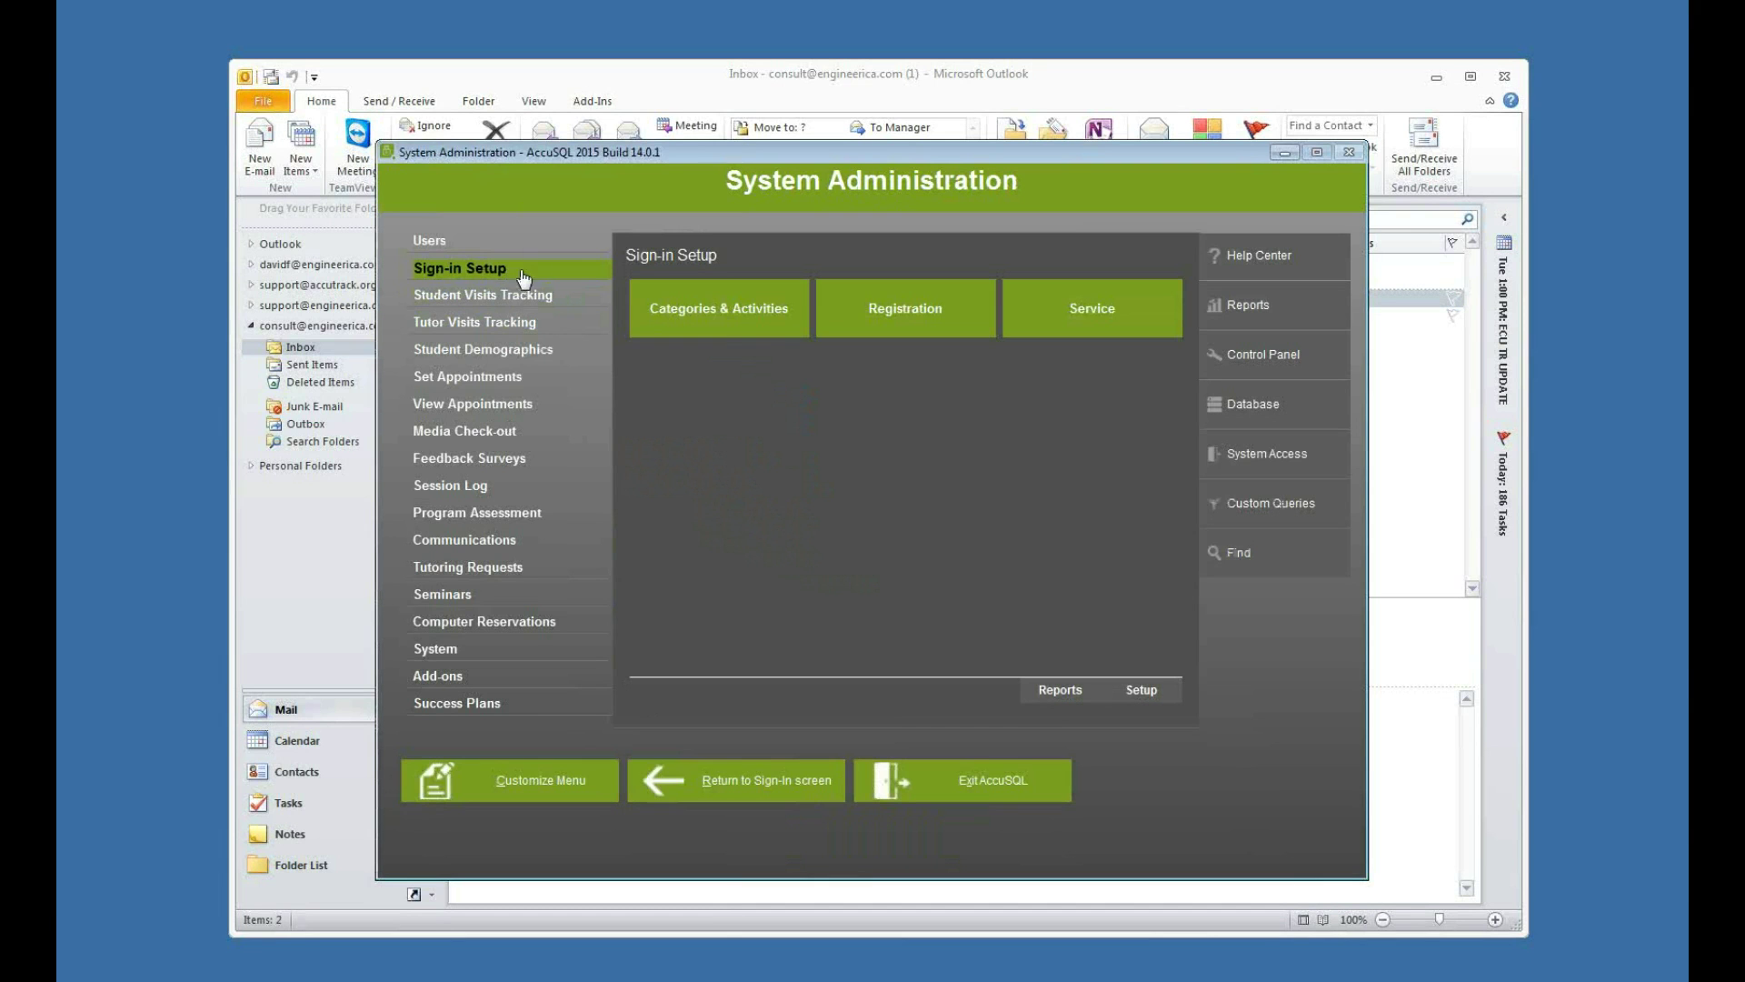
Enable "Students can only message tutors" in the Sign-in Setup welcome screen options, save, and return to the sign-in screen.
left_click(1143, 692)
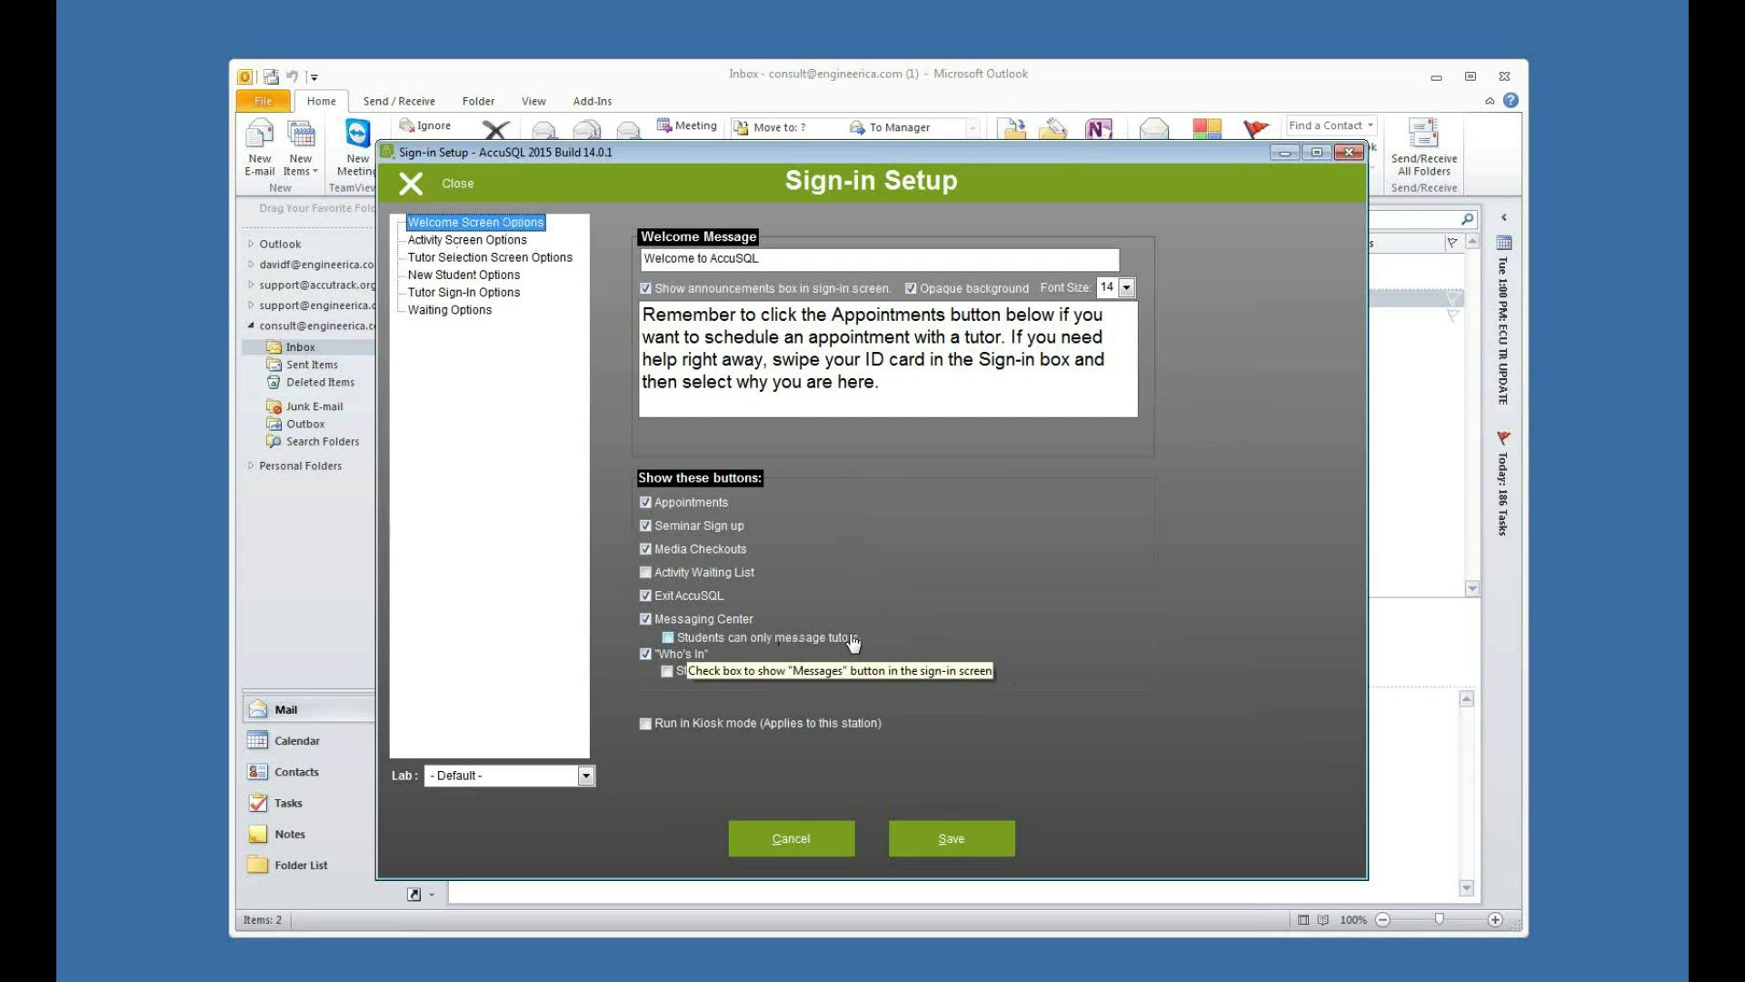
left_click(668, 637)
left_click(963, 839)
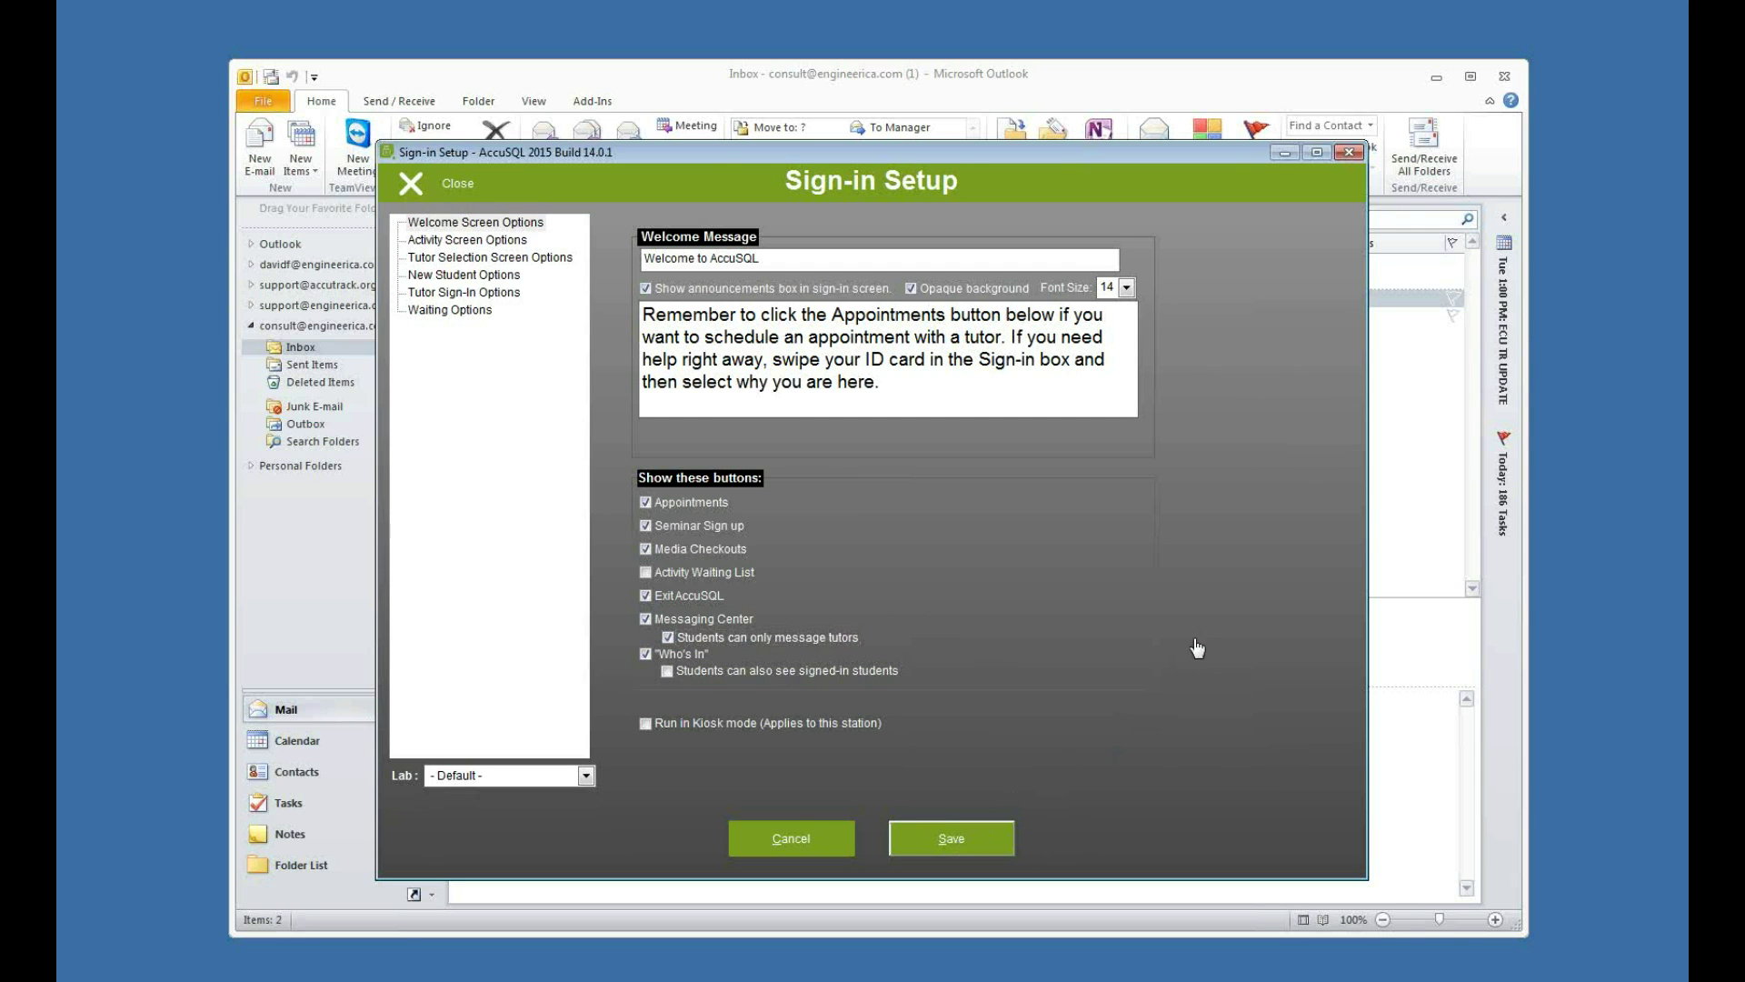
left_click(413, 186)
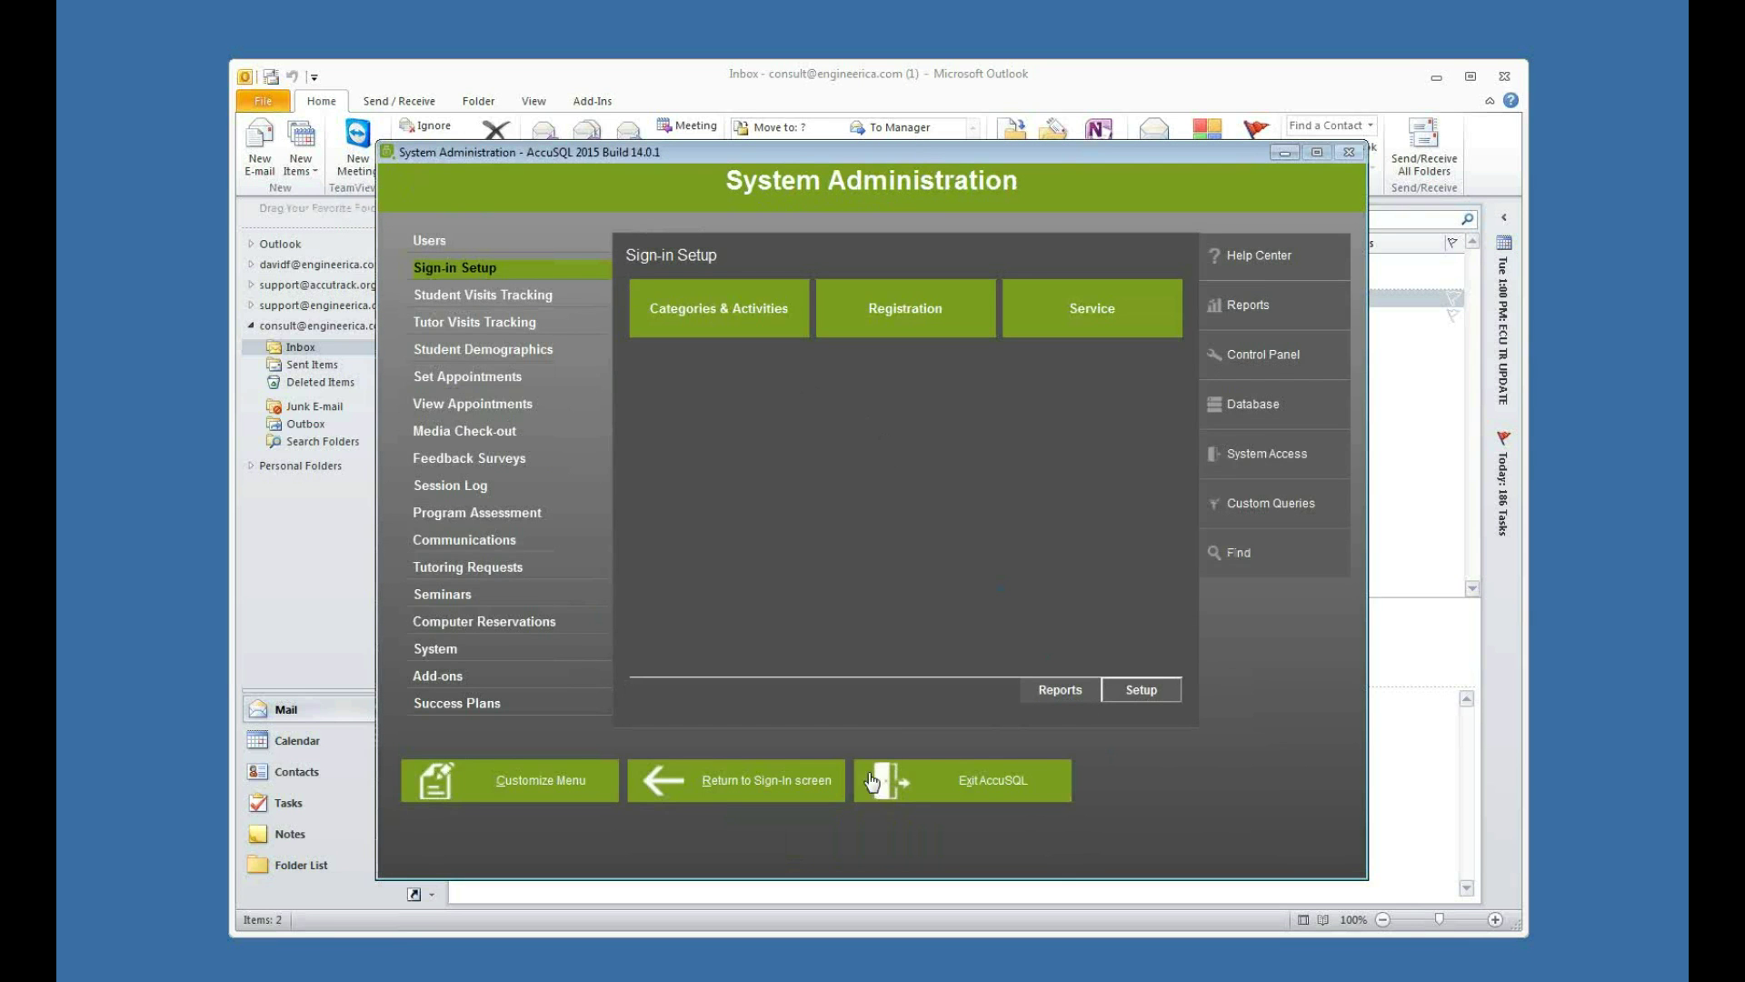
left_click(775, 779)
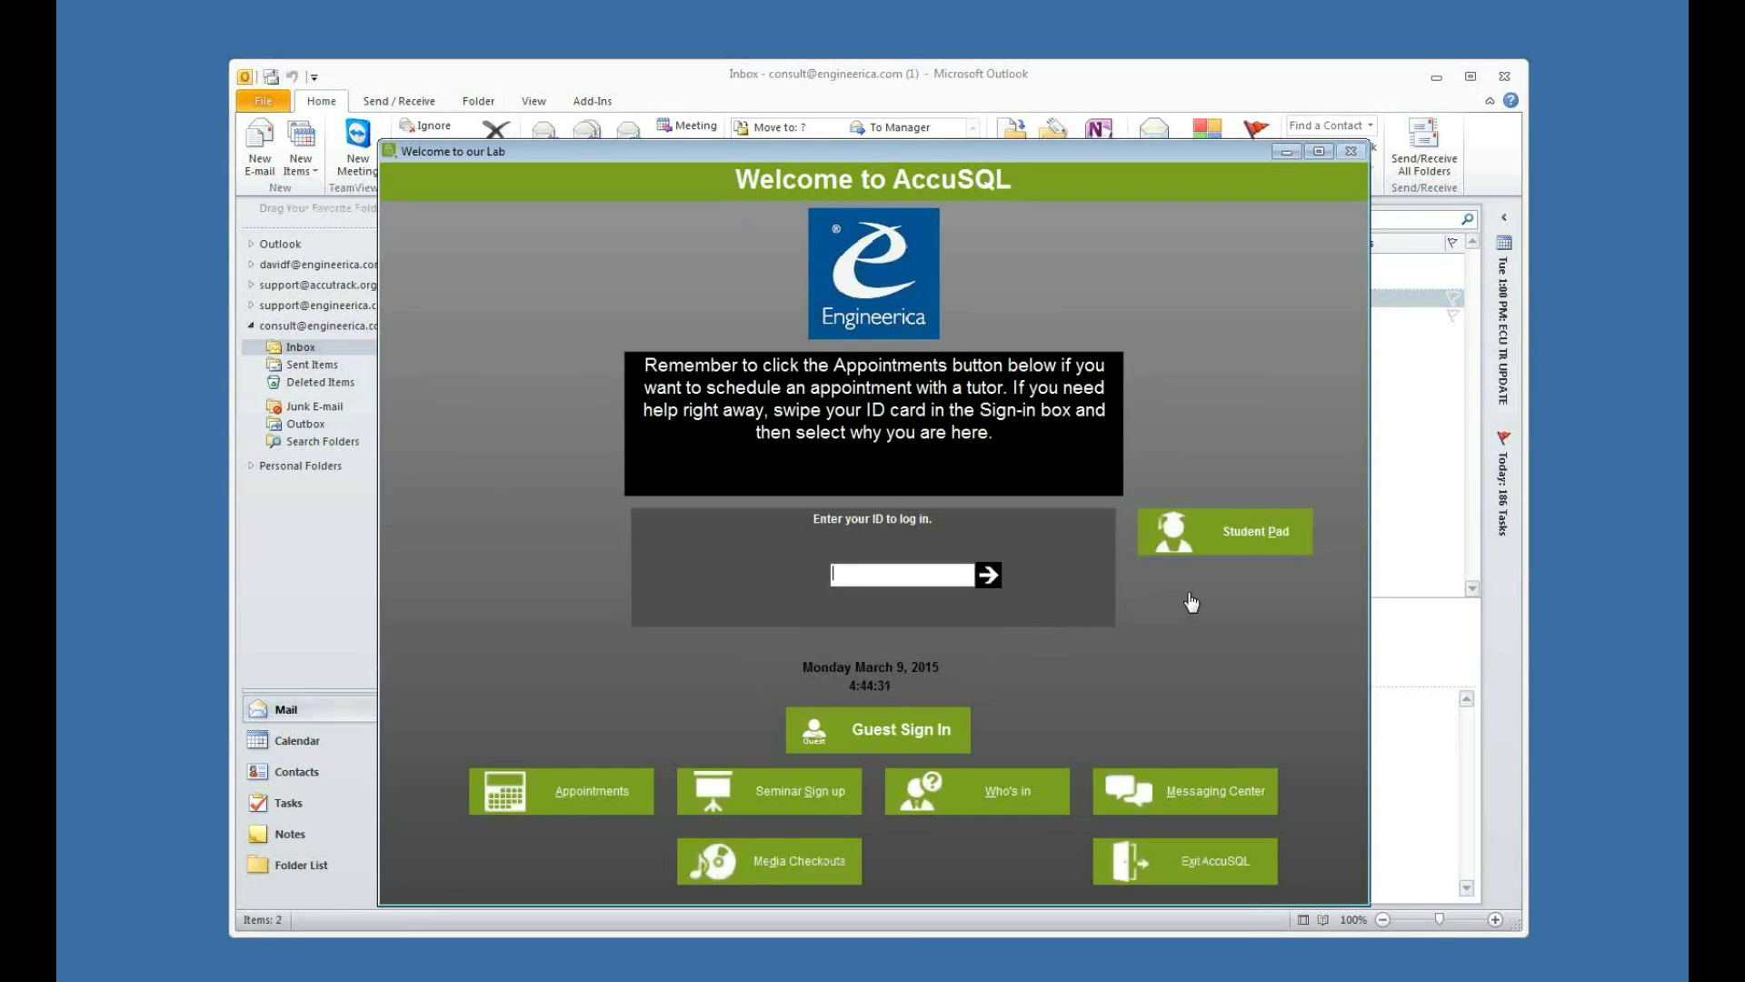
Open the Messaging Center with the student's ID, try to choose Students as the recipient type, and close it.
left_click(1213, 790)
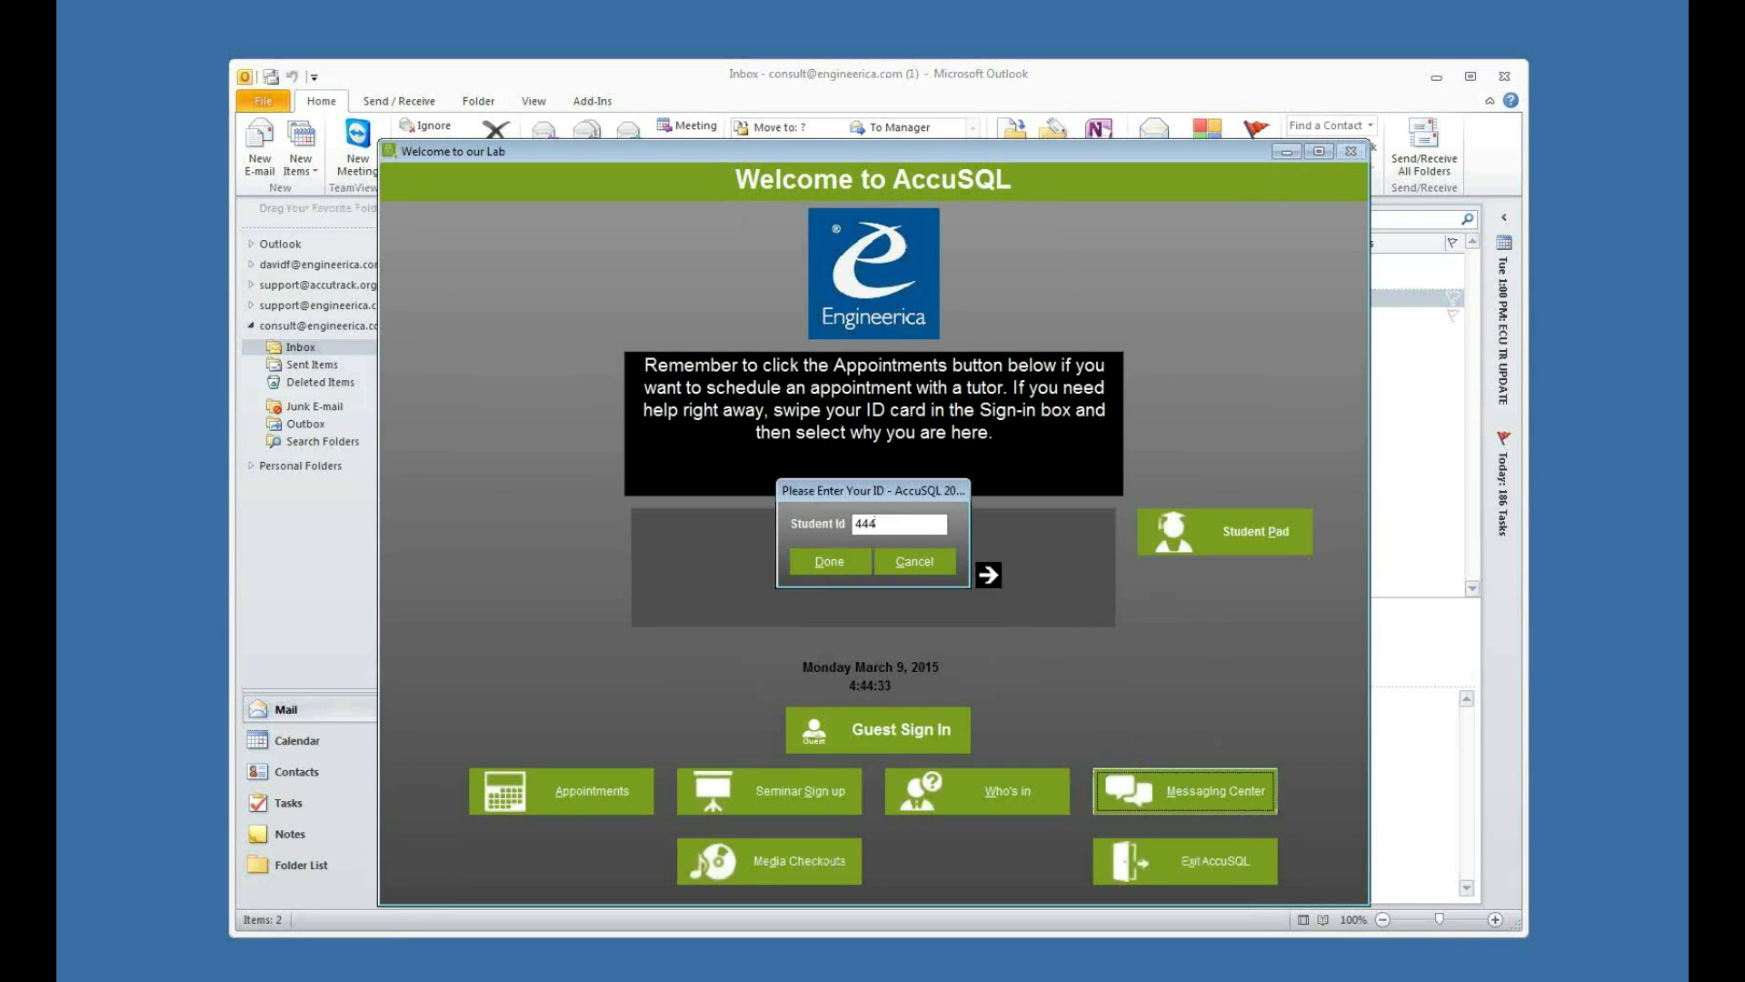
left_click(854, 568)
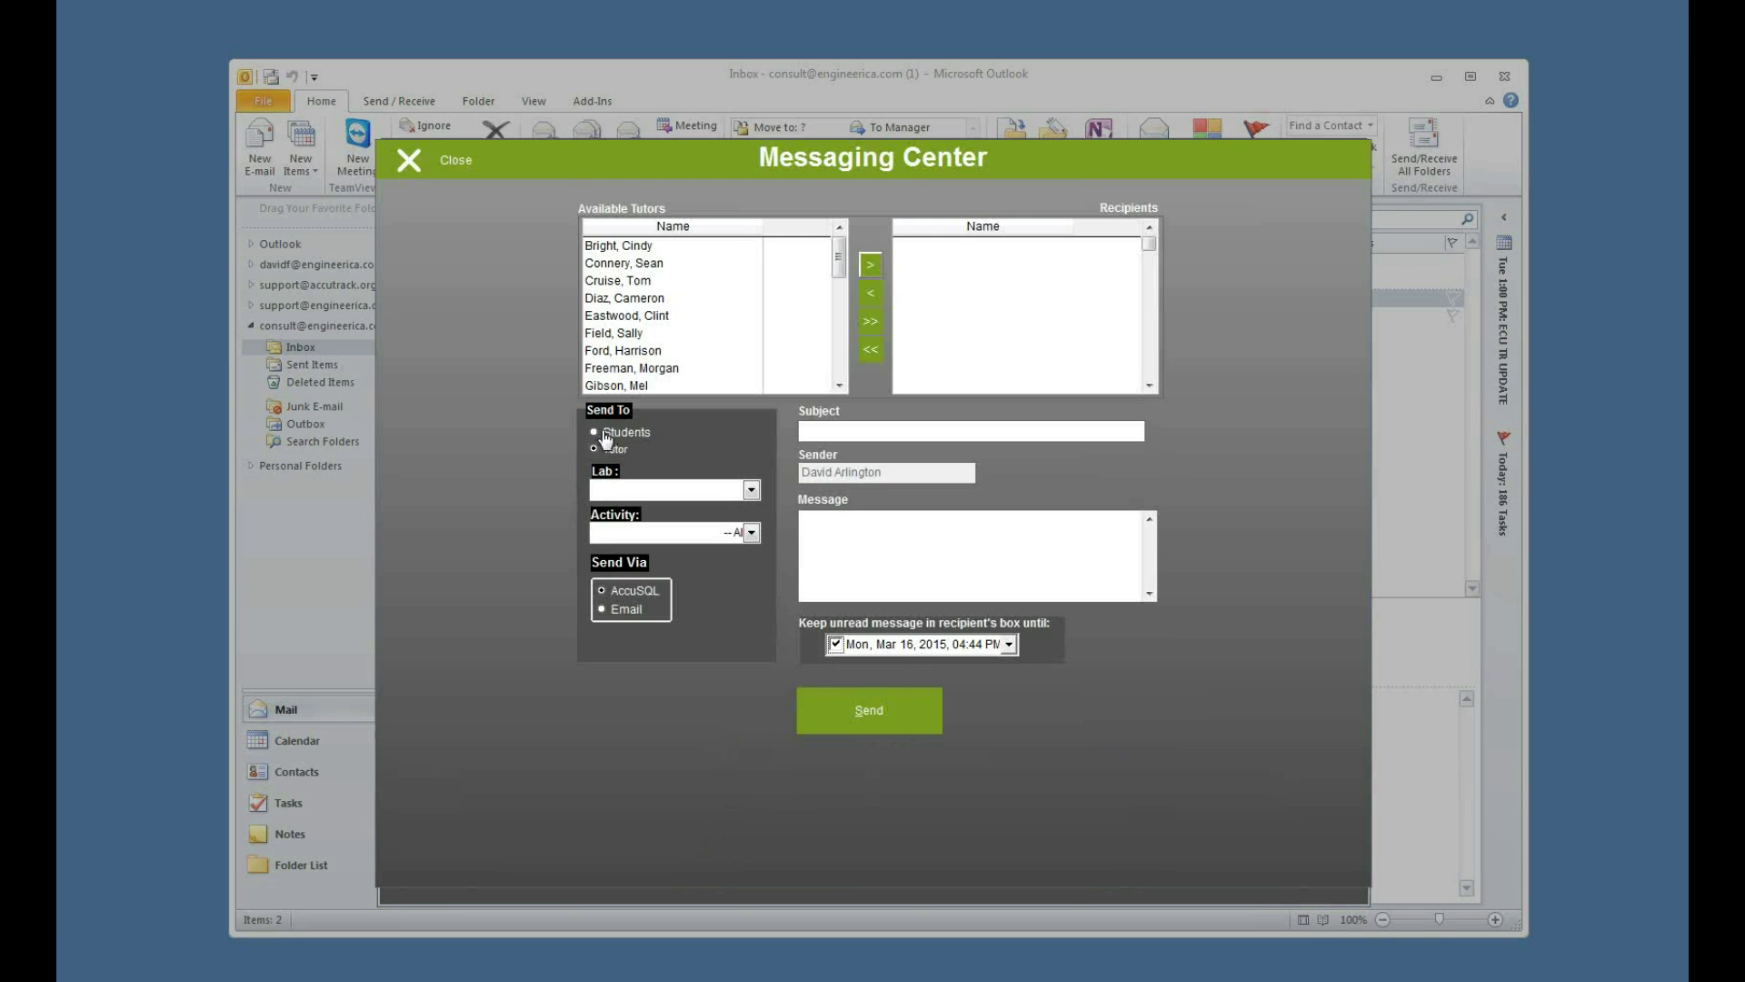
left_click(596, 434)
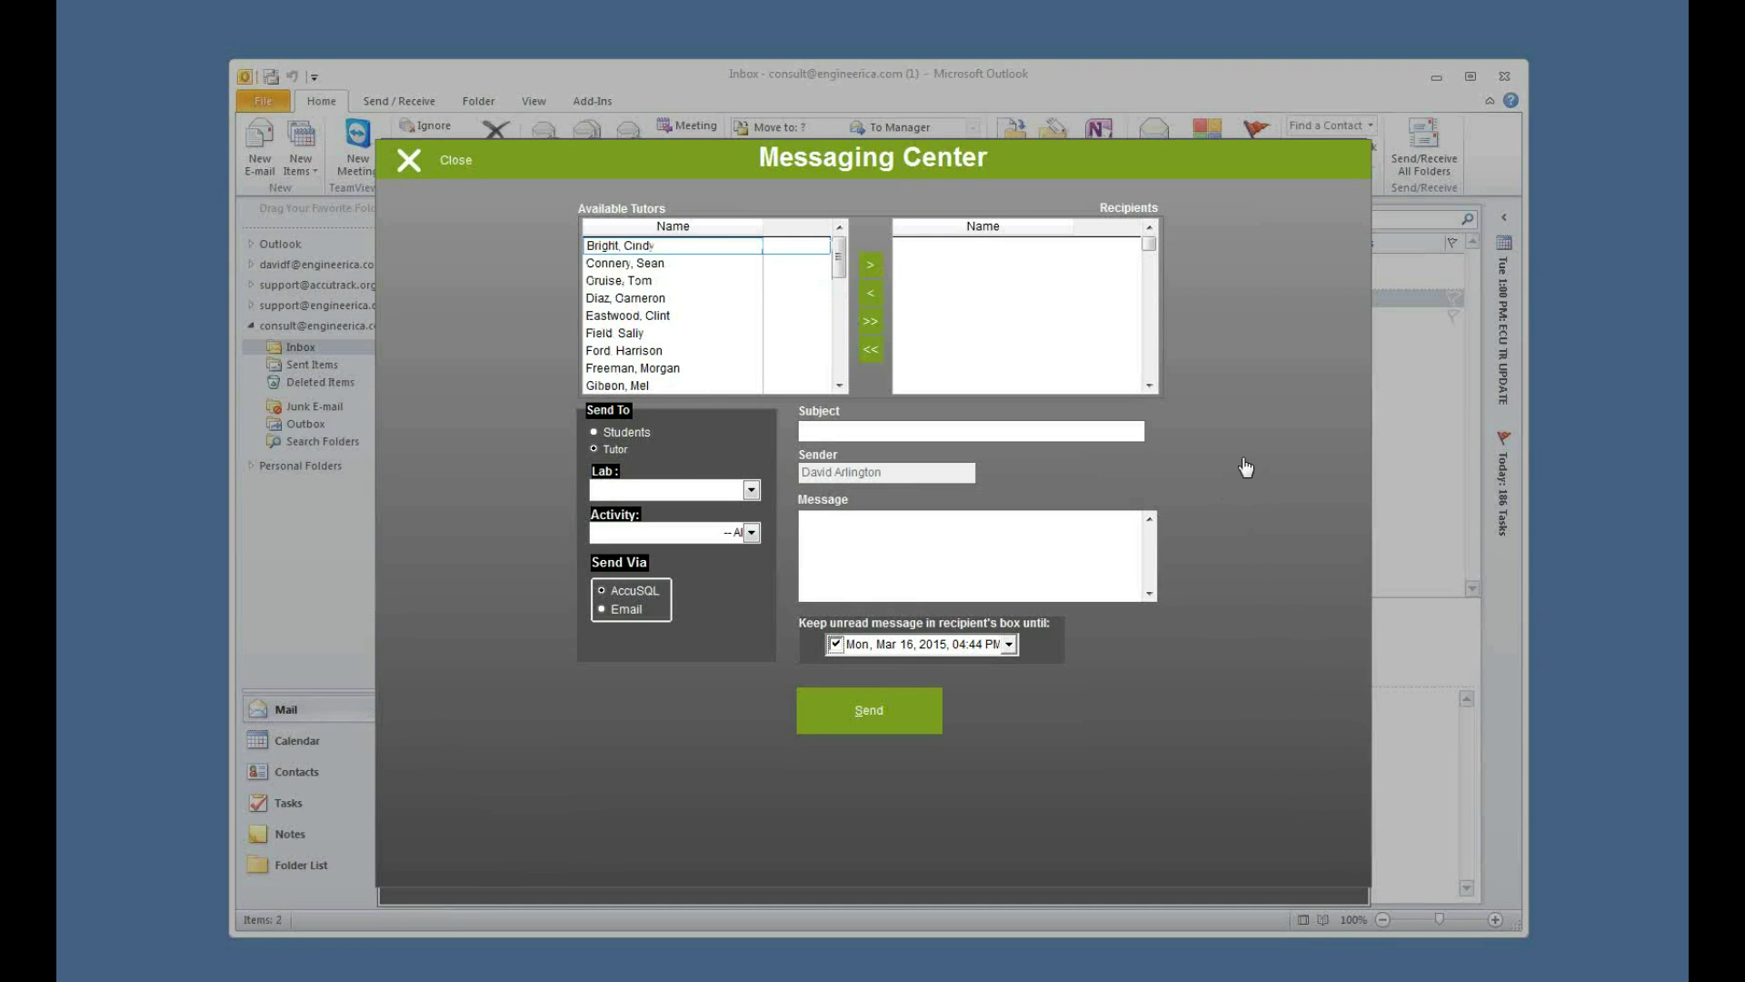
left_click(455, 162)
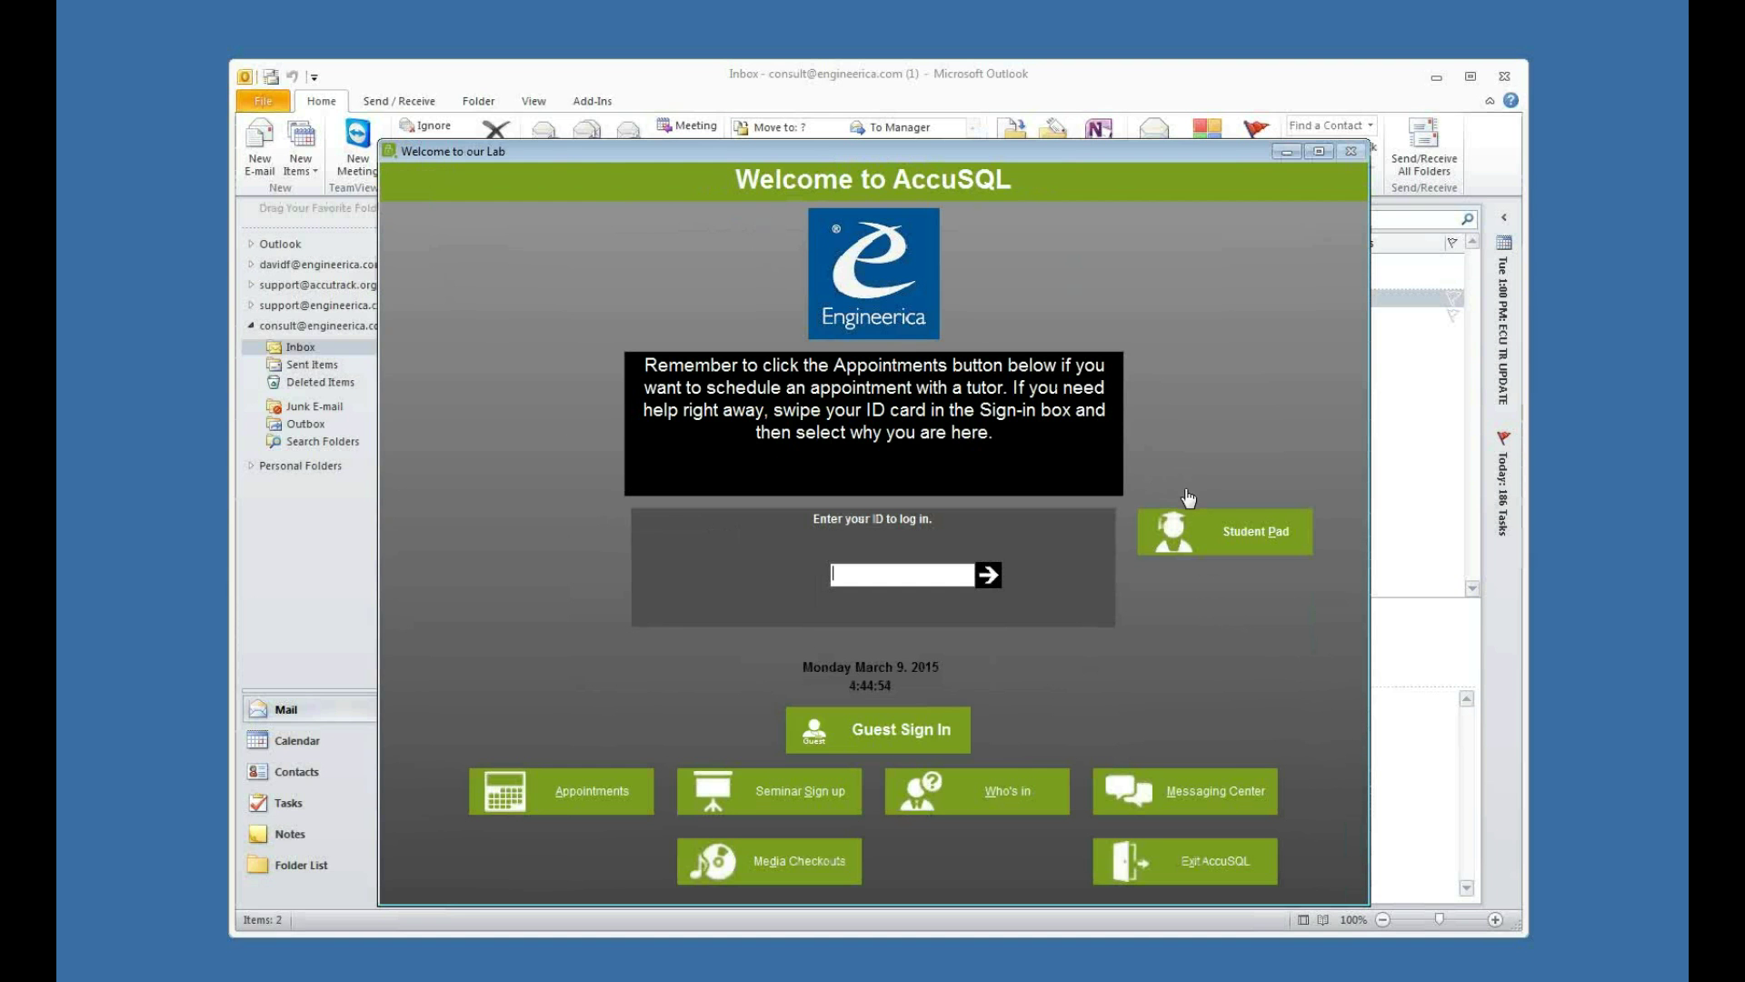